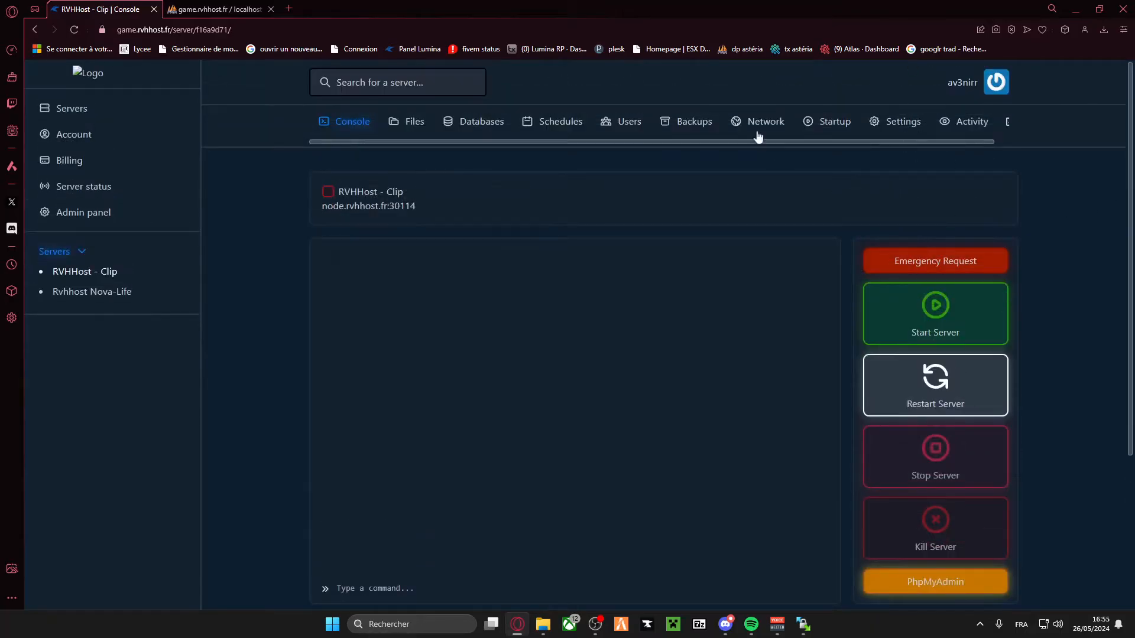
Step: Launch an SFTP session from the RVHHost - Clip server's settings and log in to WinSCP with the account password
left_click_drag(754, 140, 792, 144)
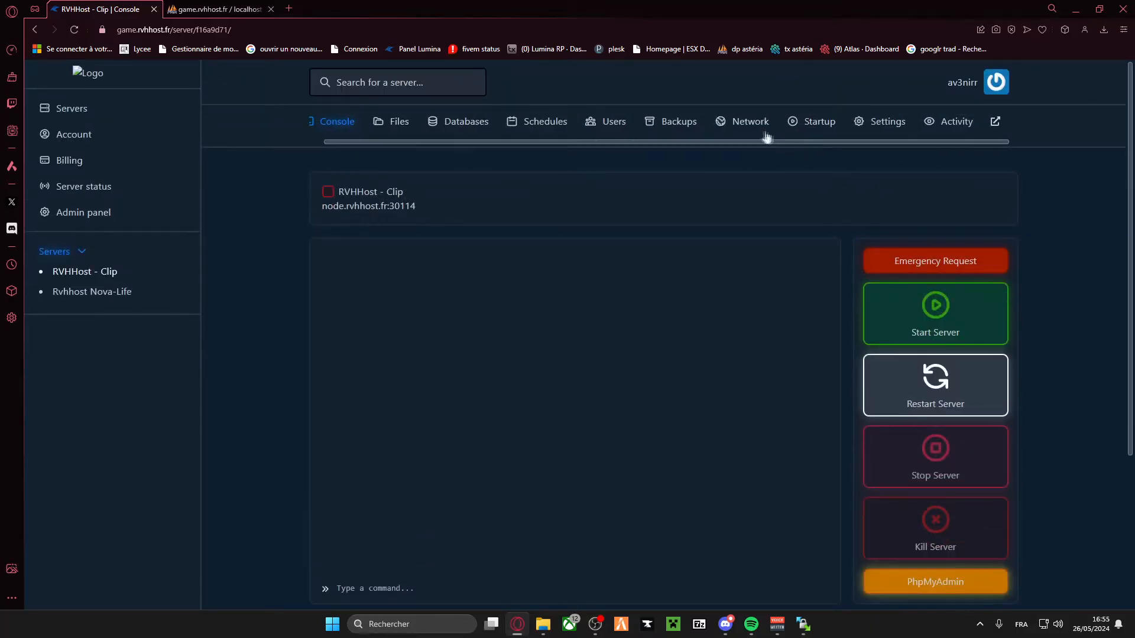
left_click(875, 121)
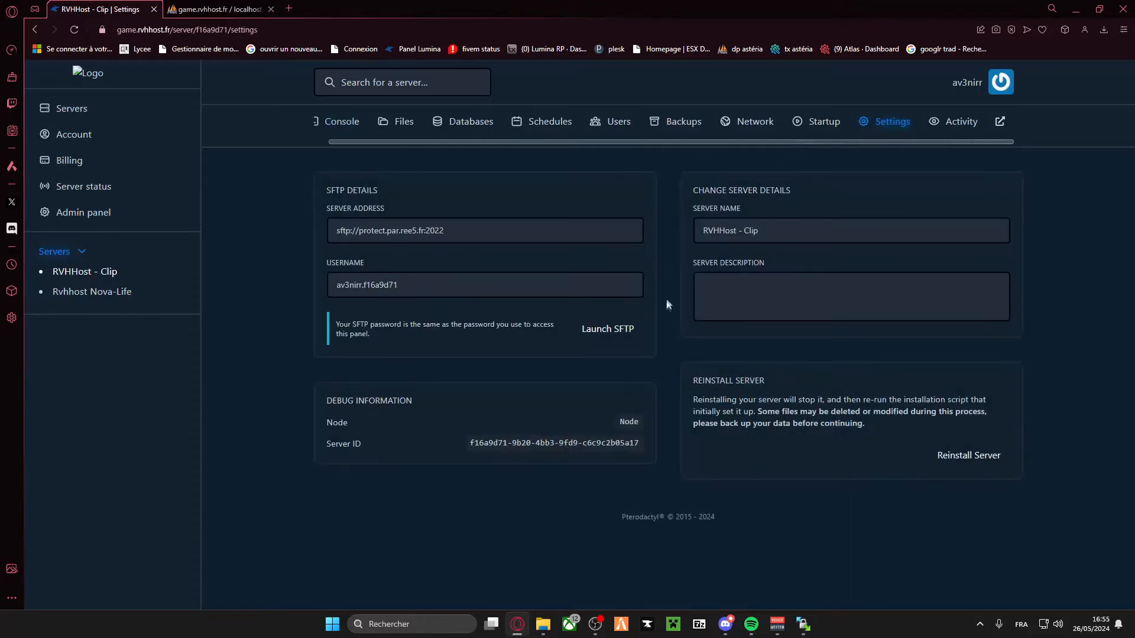
left_click(608, 328)
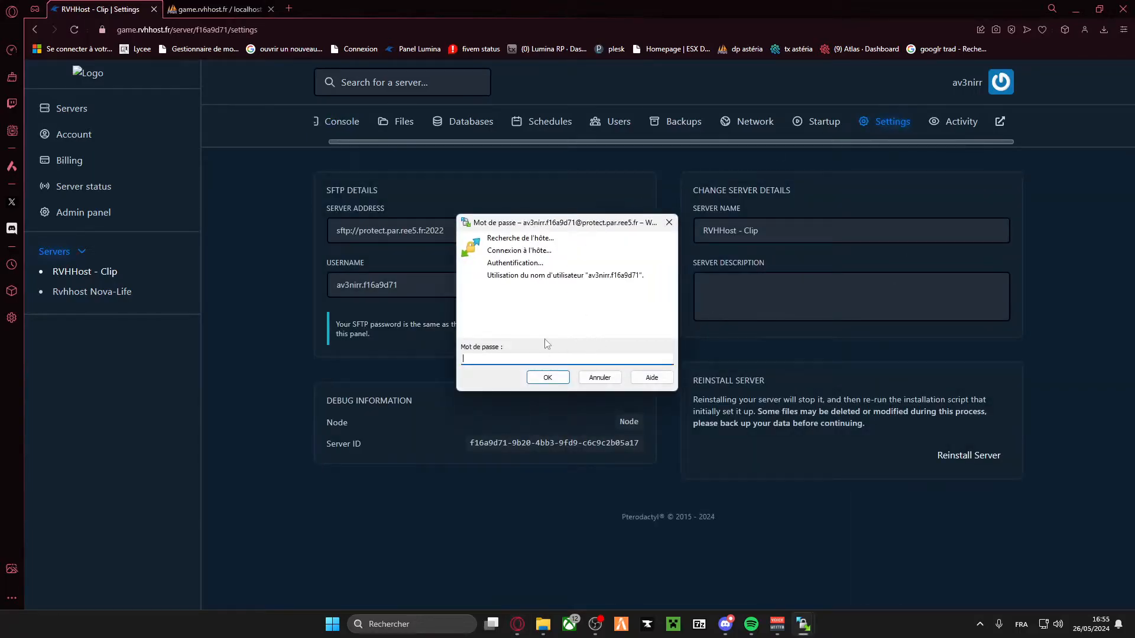
type("•••••••••••")
key("Return")
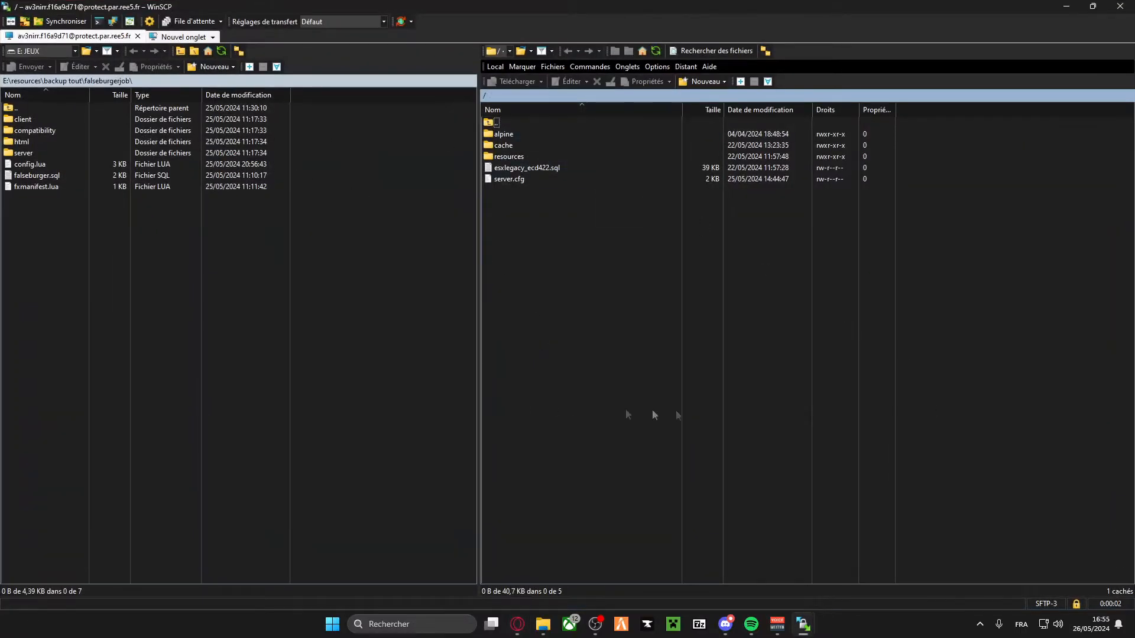
Step: Examine the files and folders in the server's remote root and look inside the resources folder
left_click_drag(602, 307, 489, 113)
left_click_drag(903, 258, 483, 135)
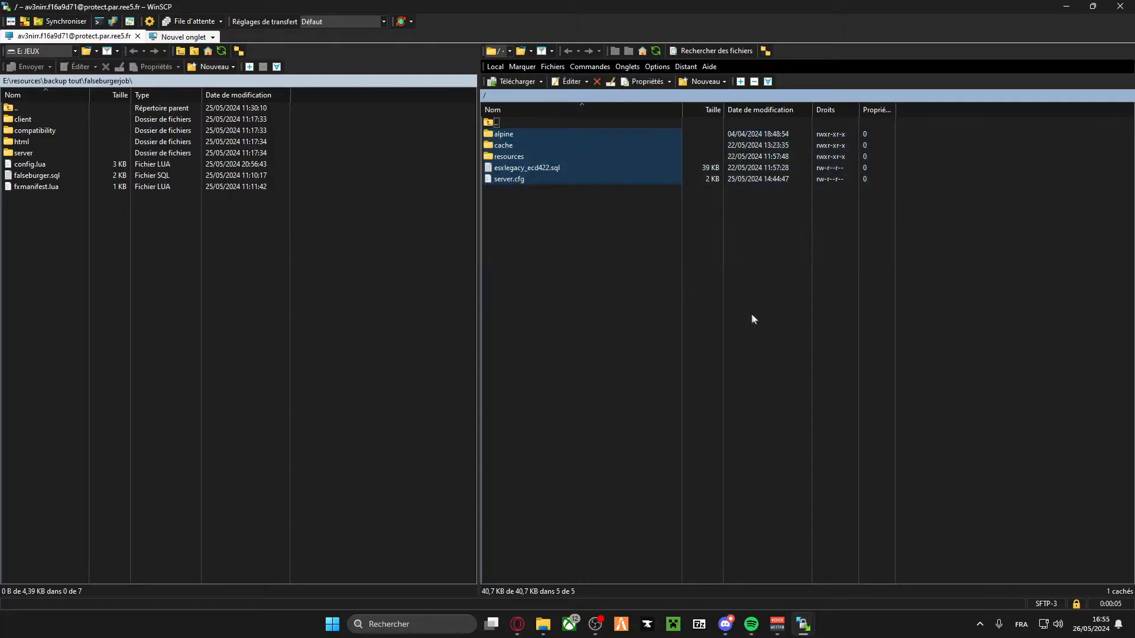
left_click(804, 345)
left_click_drag(745, 228, 494, 126)
left_click(656, 270)
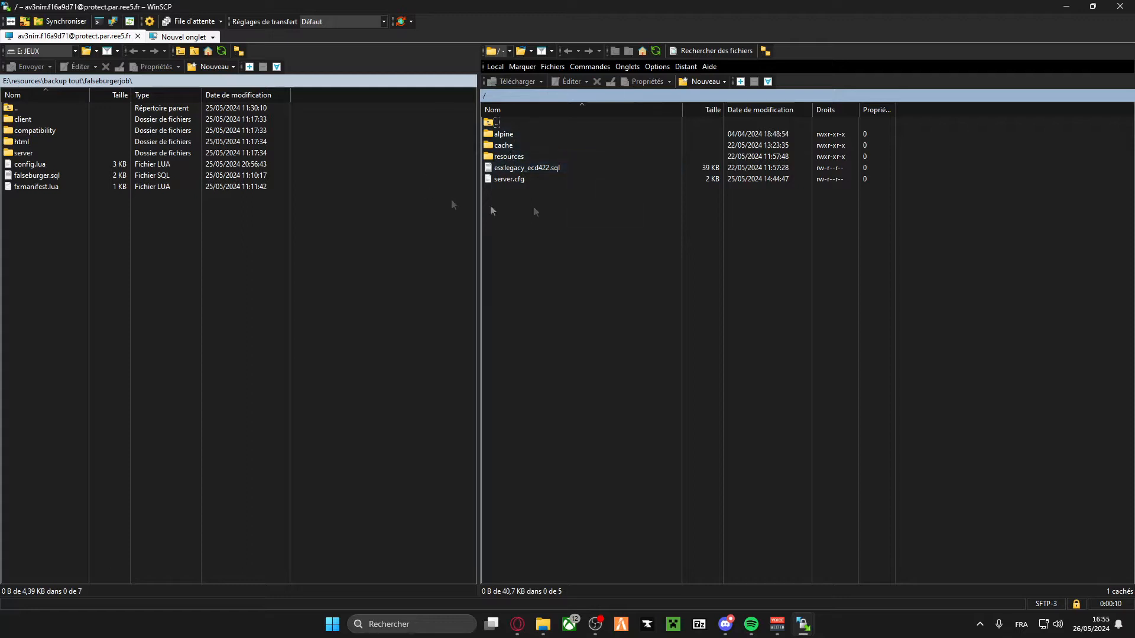
left_click(491, 157)
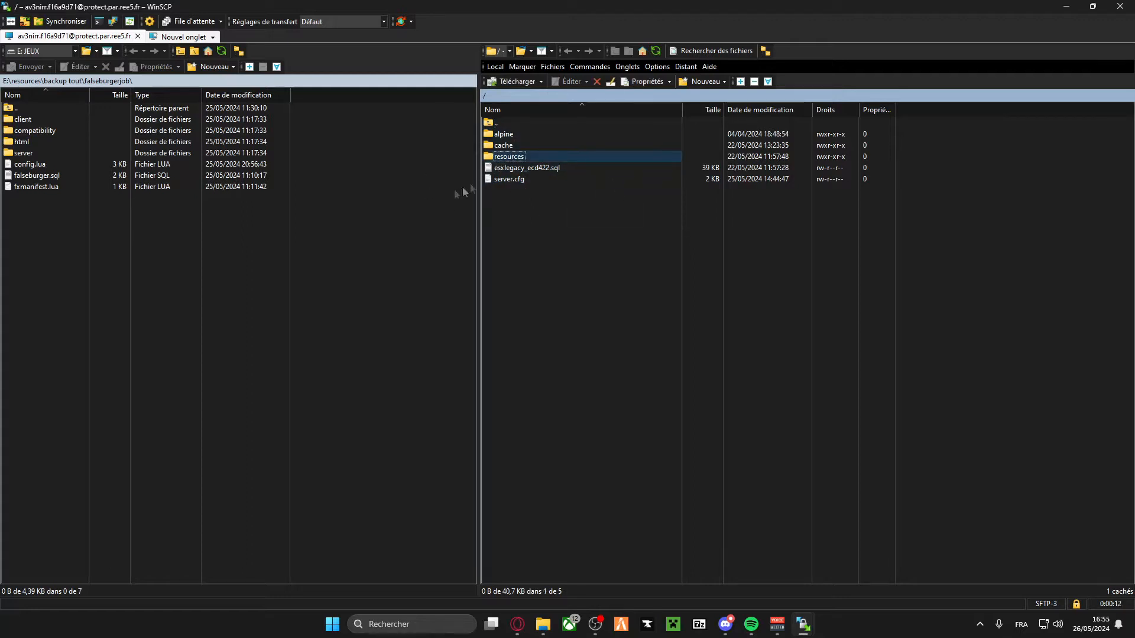
left_click(519, 168)
left_click(499, 178)
left_click(491, 157)
double_click(499, 157)
double_click(504, 124)
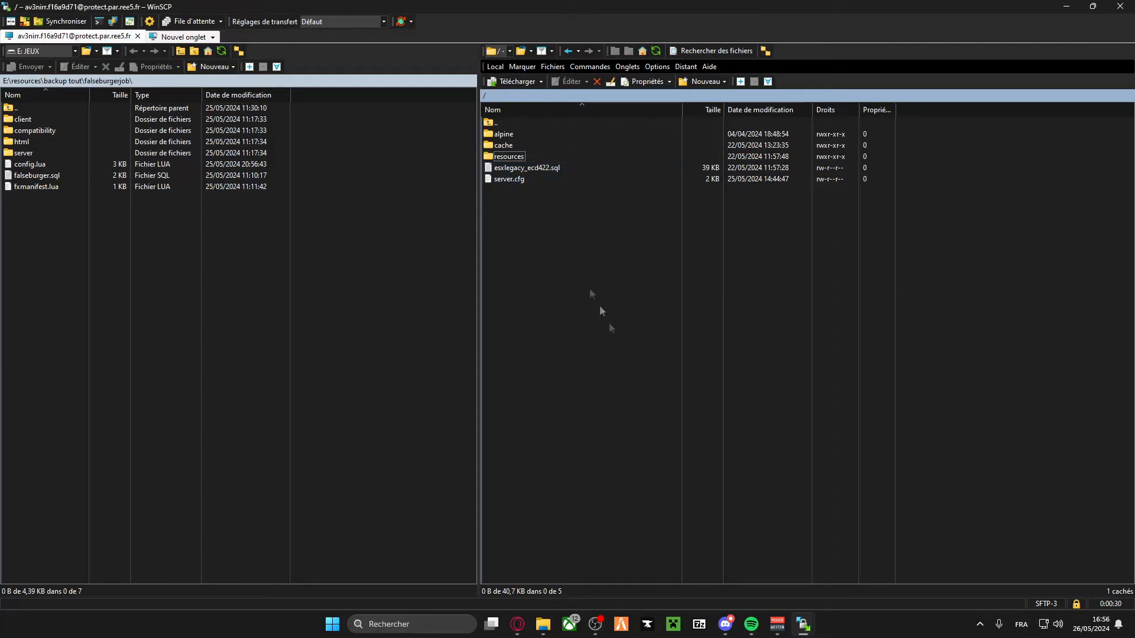
Step: Download esxlegacy_ecd422.sql from the server's root into the local E:\resources folder
left_click(24, 81)
left_click(523, 168)
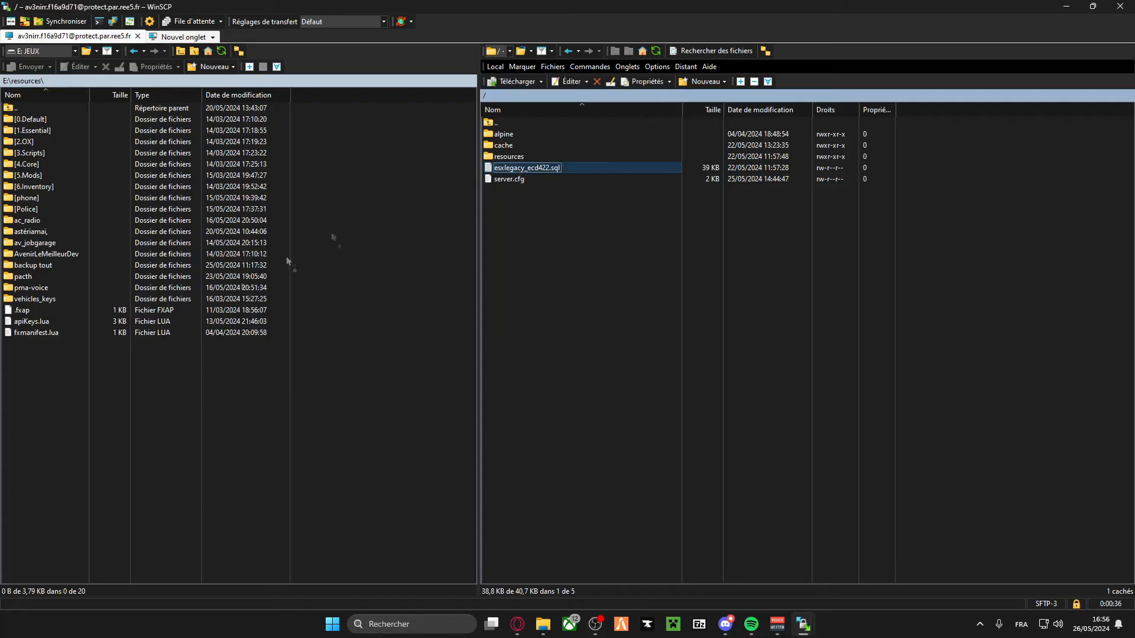
left_click_drag(125, 429, 126, 429)
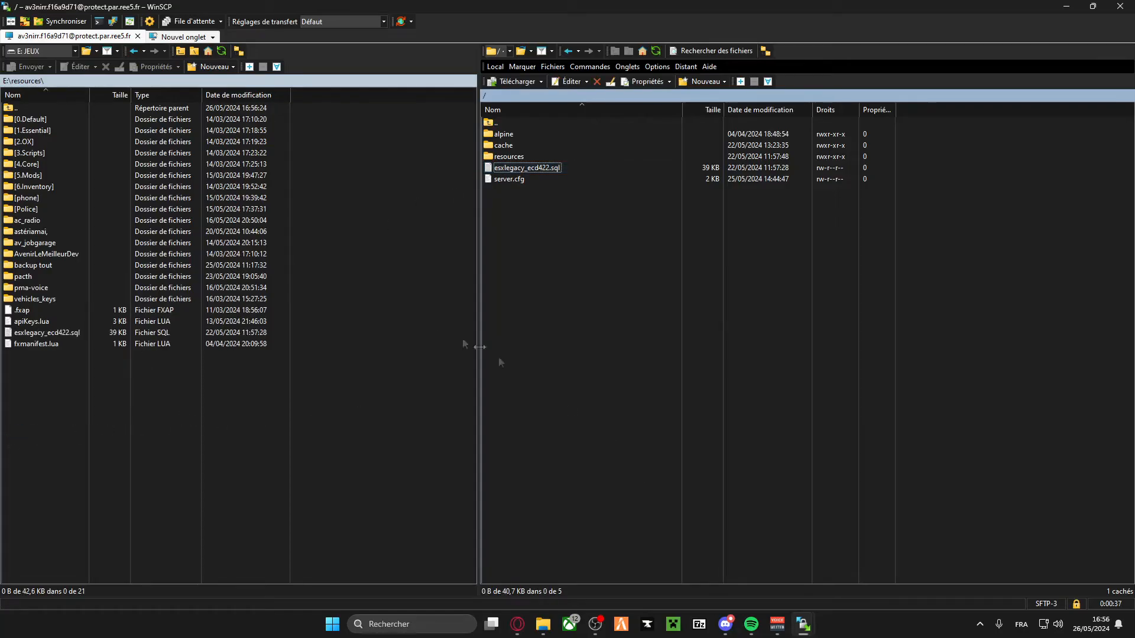
Step: Switch to the browser, close the old phpMyAdmin tab and reopen phpMyAdmin from the server's console page
left_click(518, 633)
left_click(325, 123)
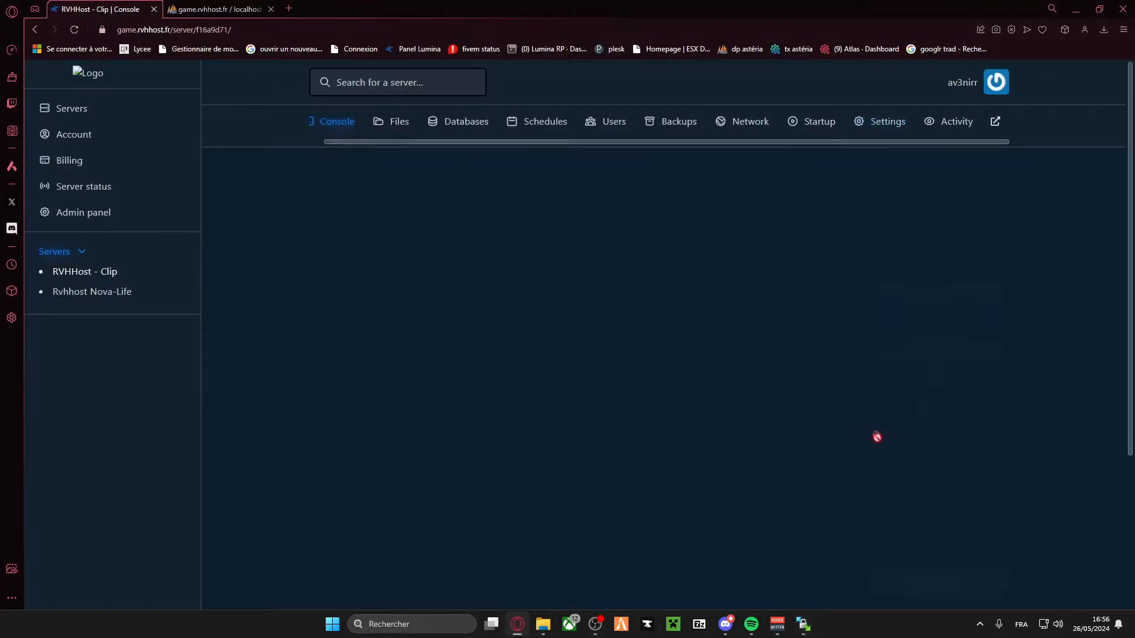
left_click(270, 9)
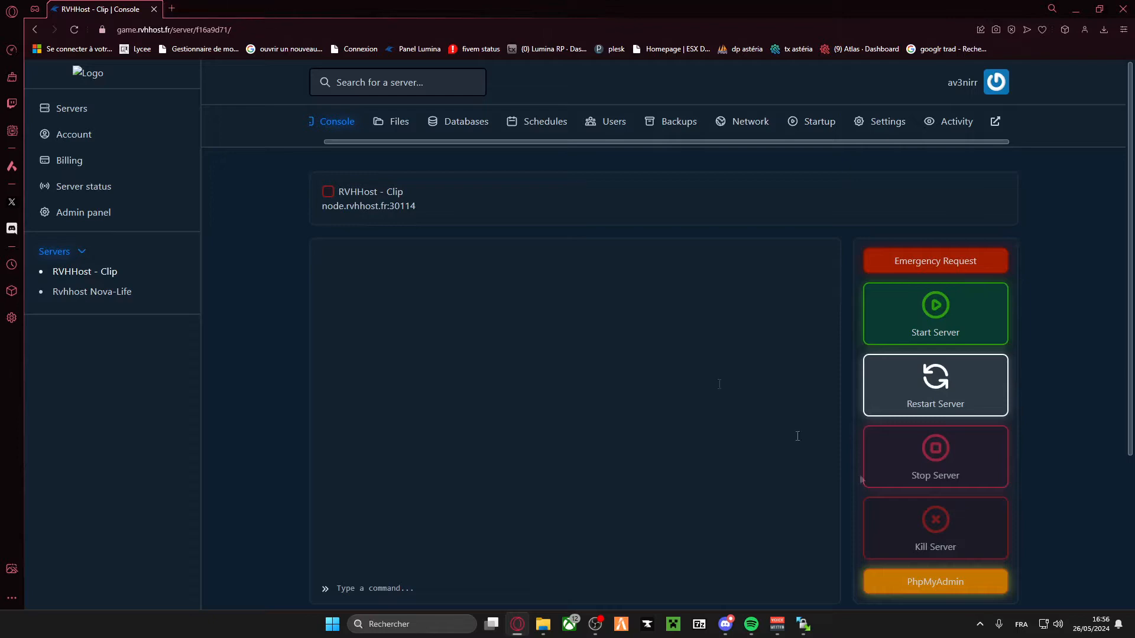
left_click(917, 585)
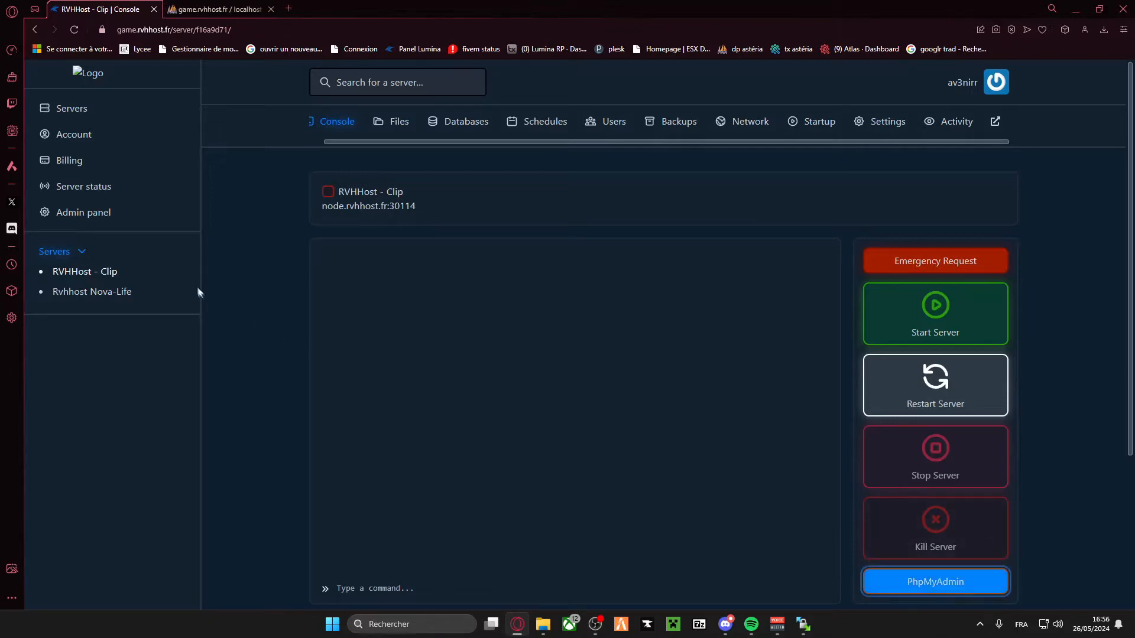
left_click(195, 8)
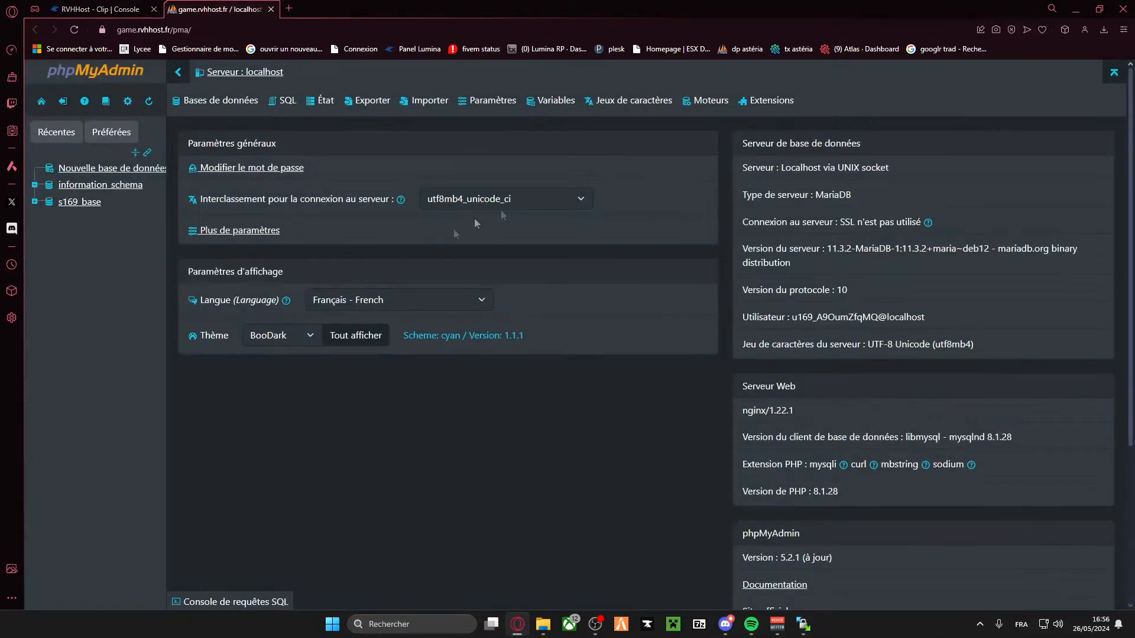
Step: Review the database allocated to the RVHHost - Clip server in the hosting panel
left_click(111, 9)
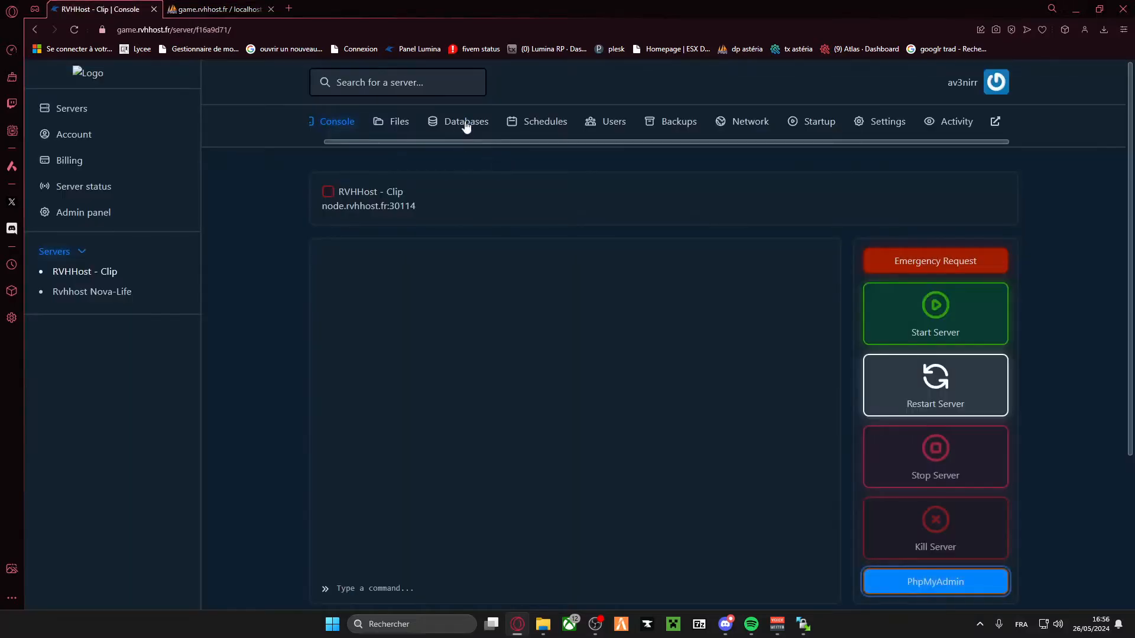
left_click(467, 121)
left_click_drag(341, 196, 648, 296)
left_click(572, 223)
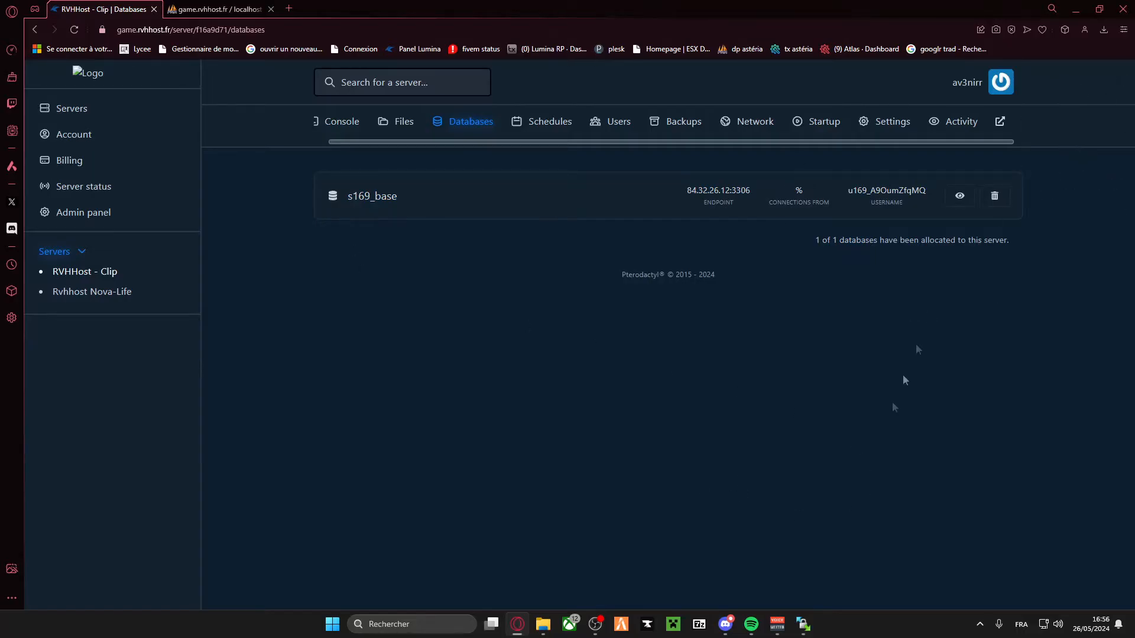
Step: Return to phpMyAdmin and open the import page of the s169_base database
left_click(216, 9)
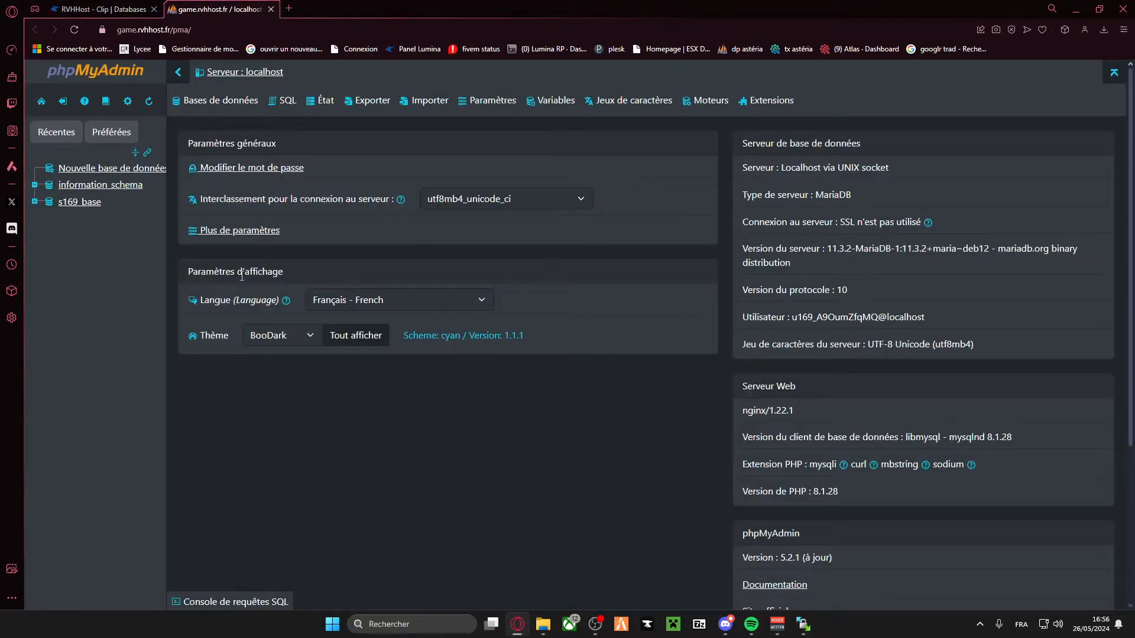
left_click(96, 207)
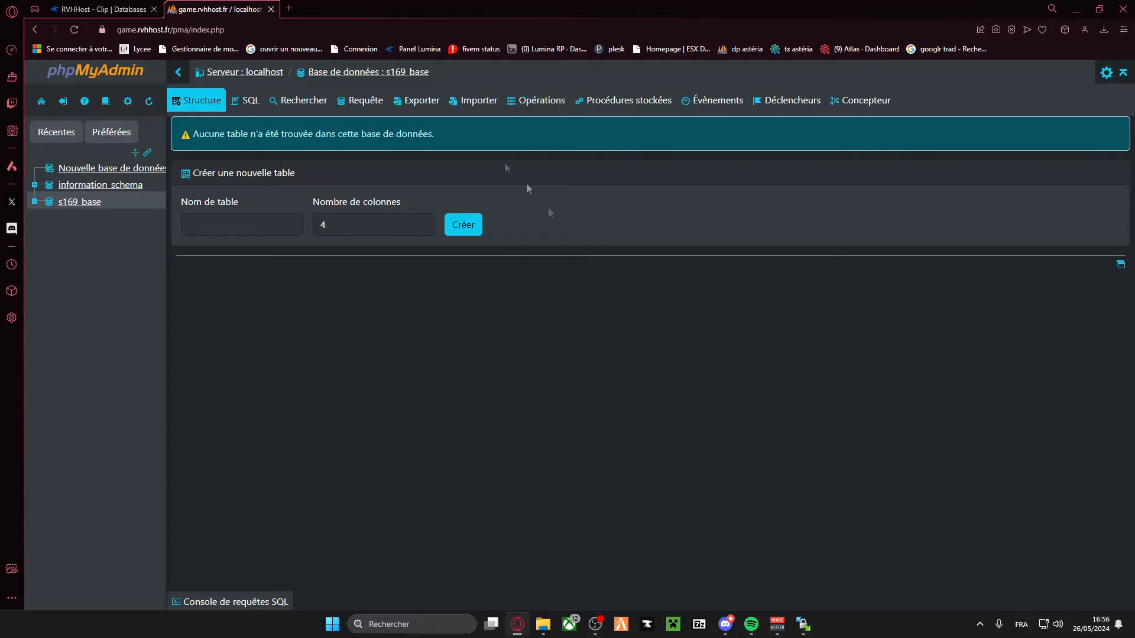
left_click(455, 106)
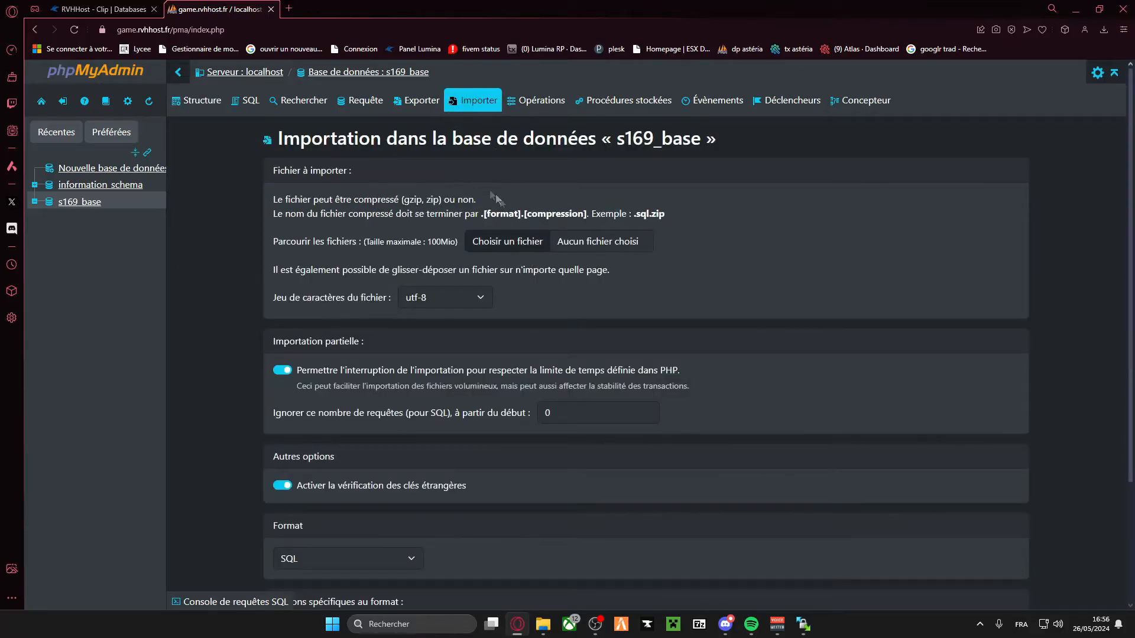
Step: Choose esxlegacy_ecd422.sql from E:\resources as the file to import
left_click(512, 247)
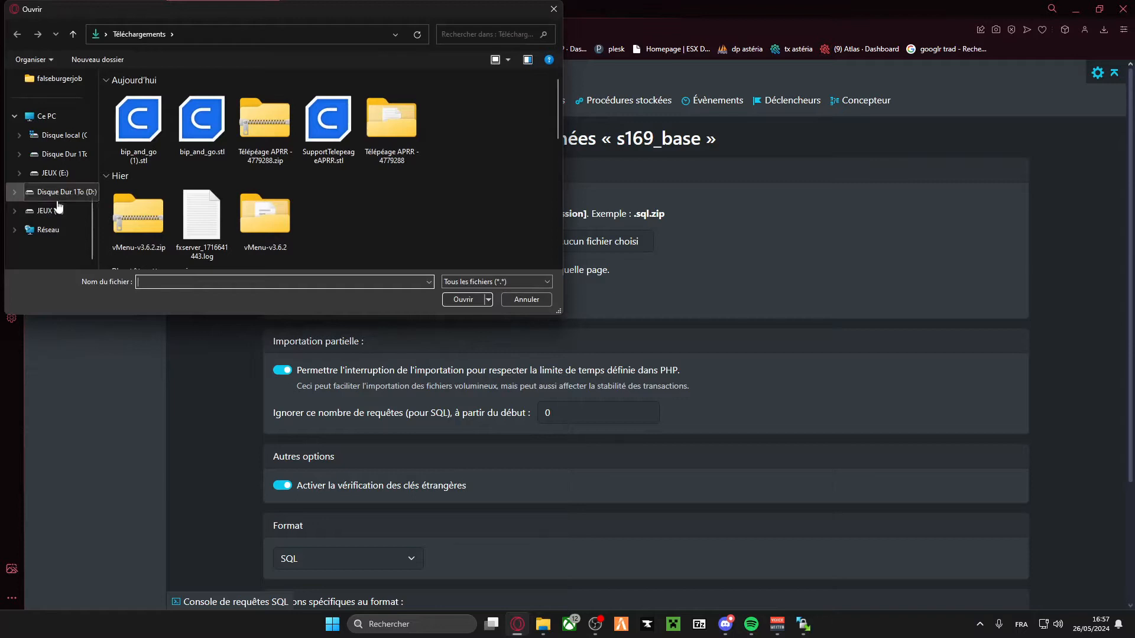
left_click(54, 173)
scroll(181, 176, "down", 3)
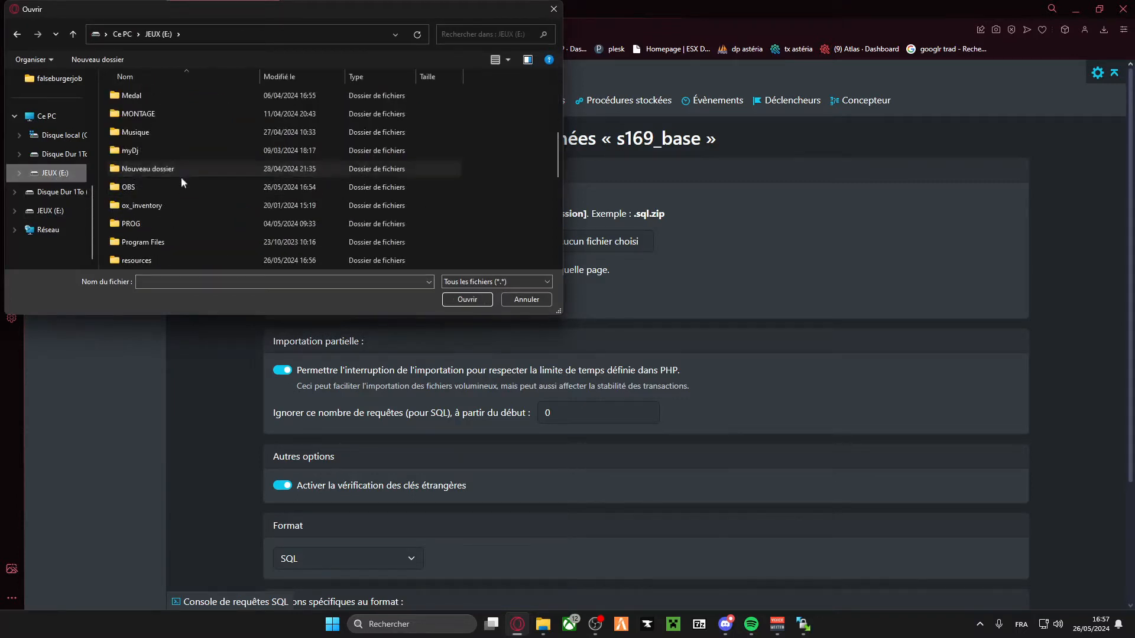
double_click(173, 187)
scroll(170, 155, "down", 5)
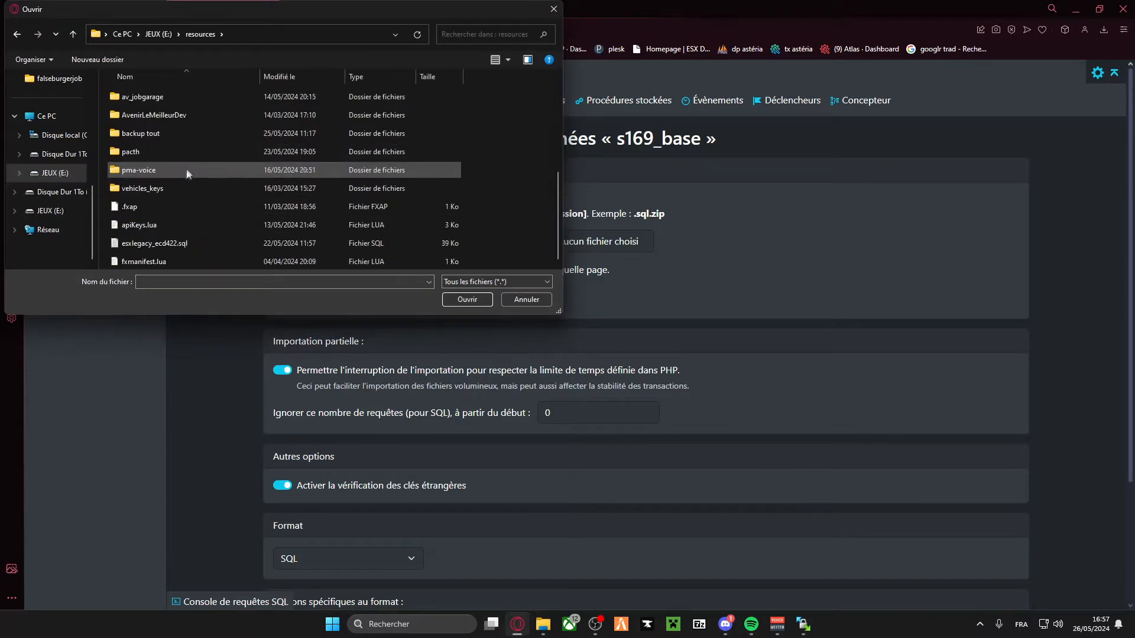
left_click(187, 244)
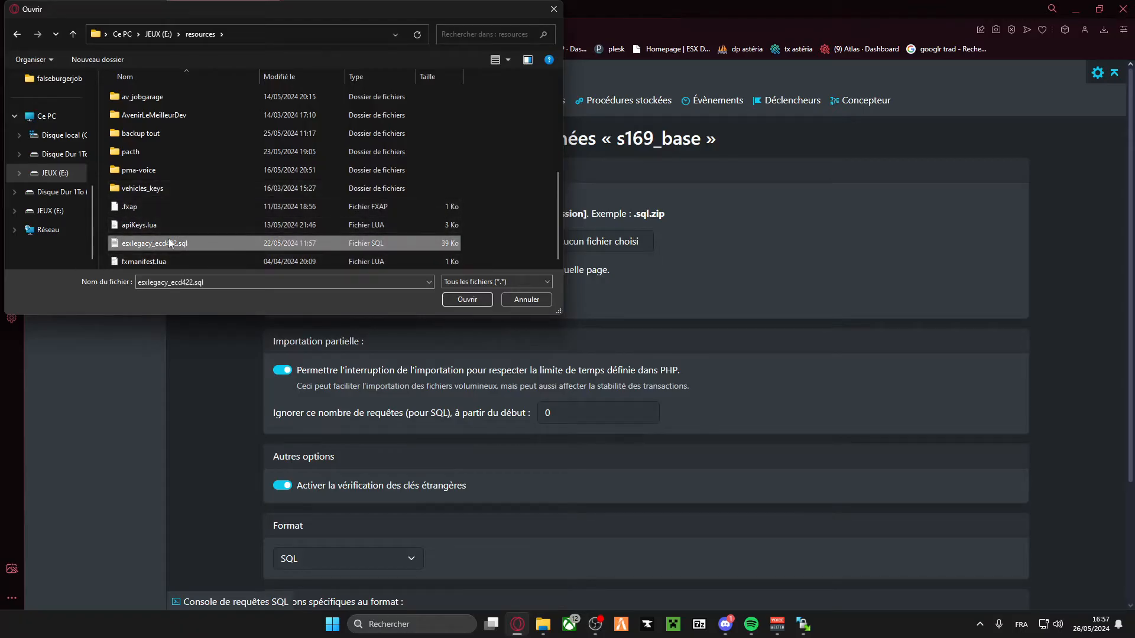
left_click(455, 297)
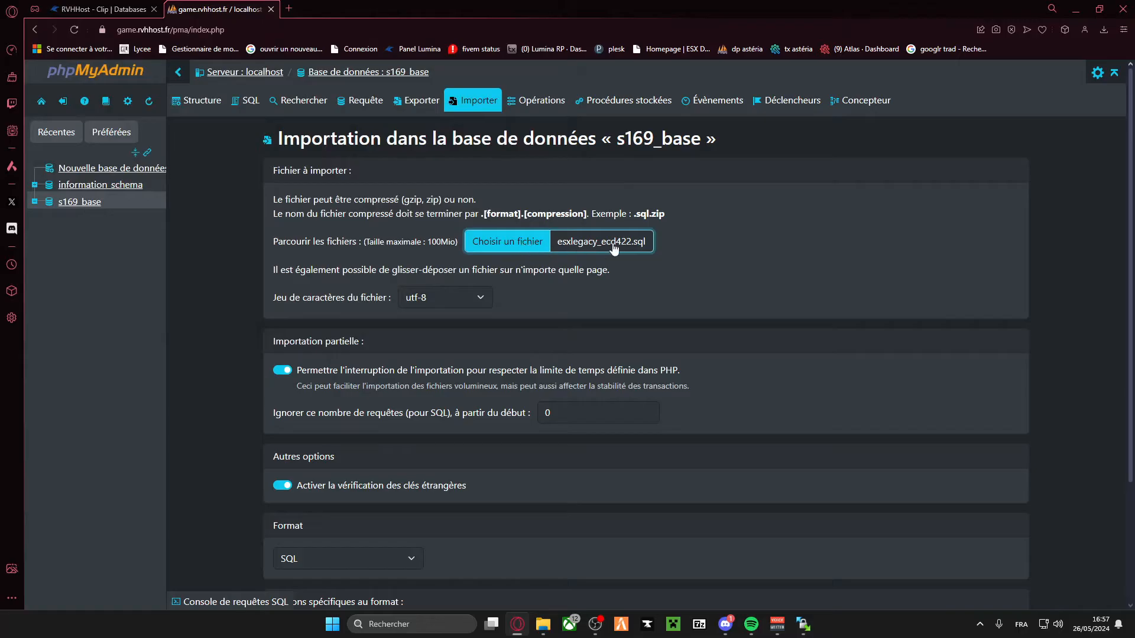
Step: Run the import of the chosen SQL file into s169_base with the default options
scroll(541, 137, "down", 2)
scroll(541, 137, "down", 1)
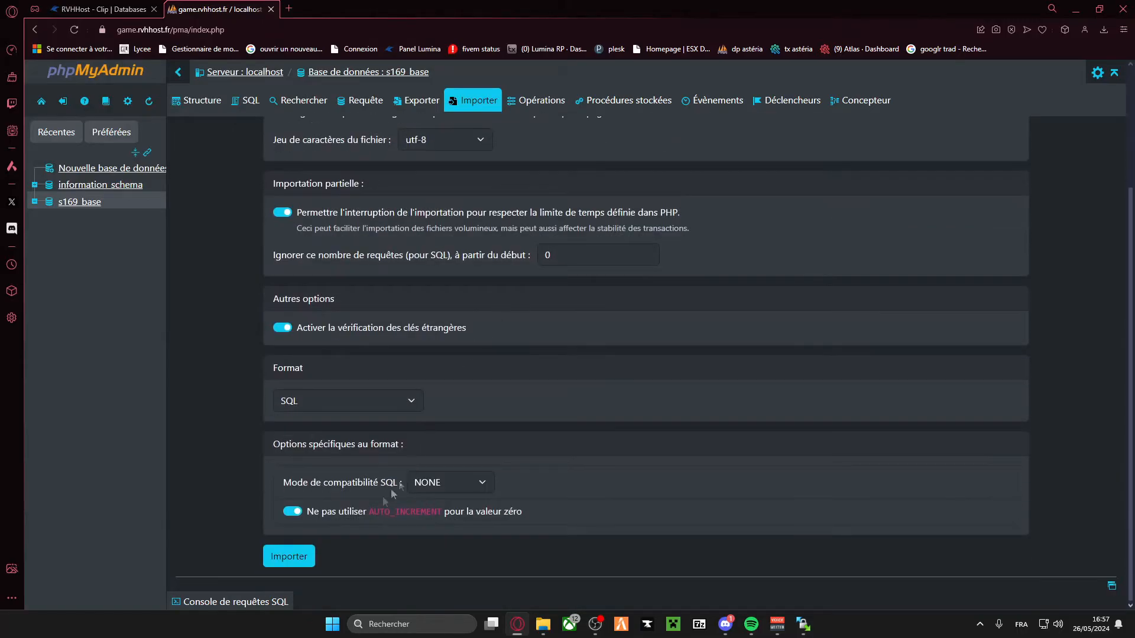
left_click(310, 556)
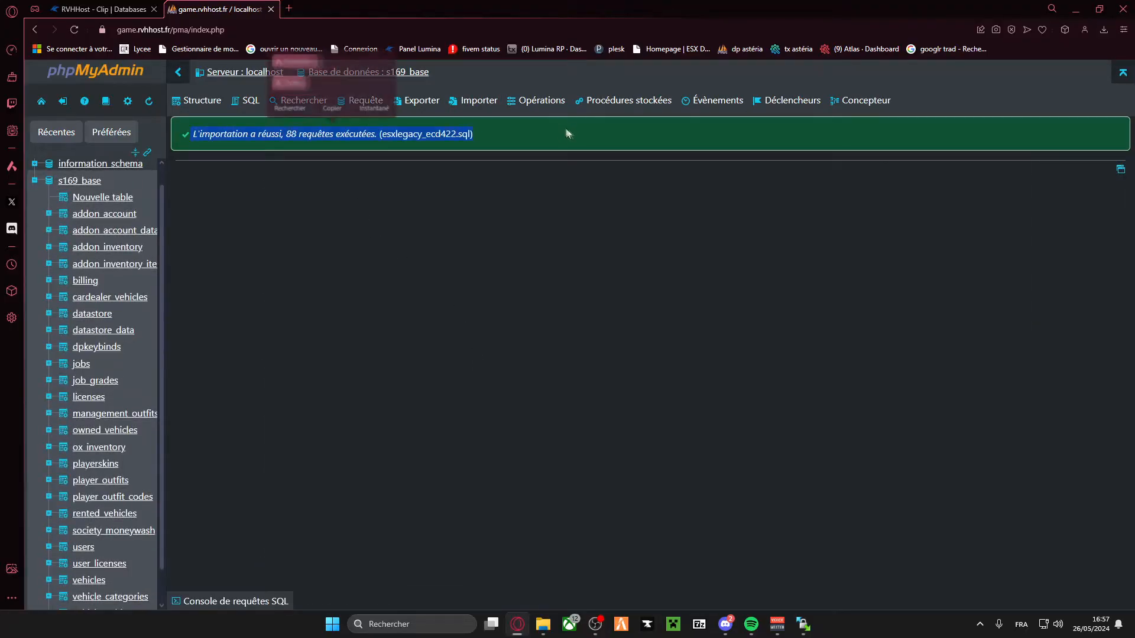
Step: Examine the import message, the tables in s169_base, the users table's rows and the database structure
key("ctrl+a")
left_click(314, 155)
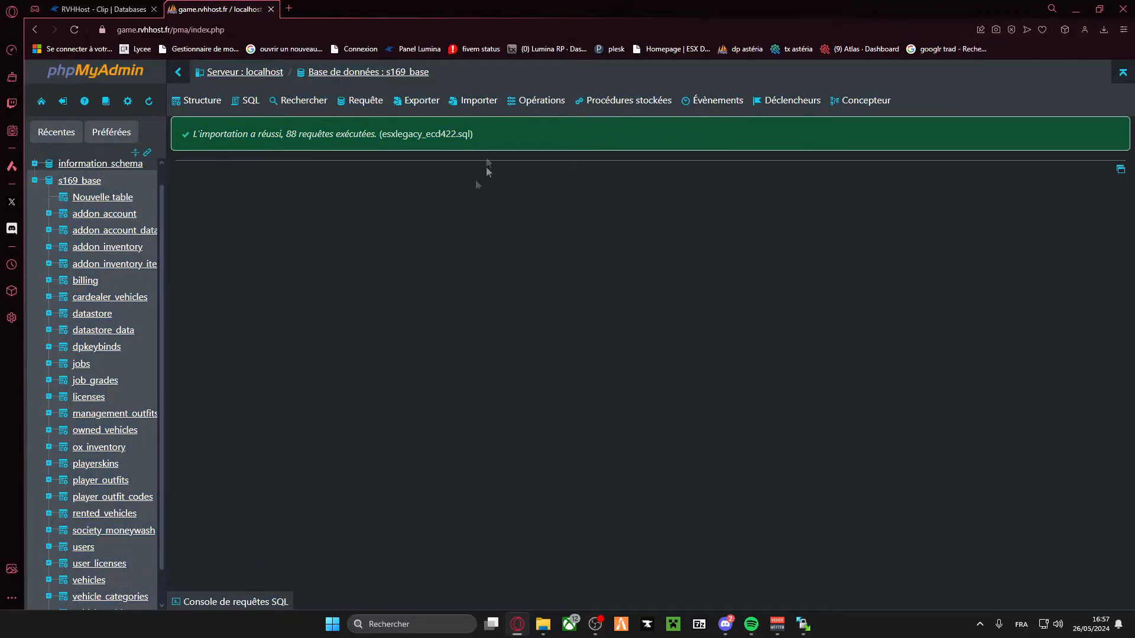
scroll(103, 322, "down", 1)
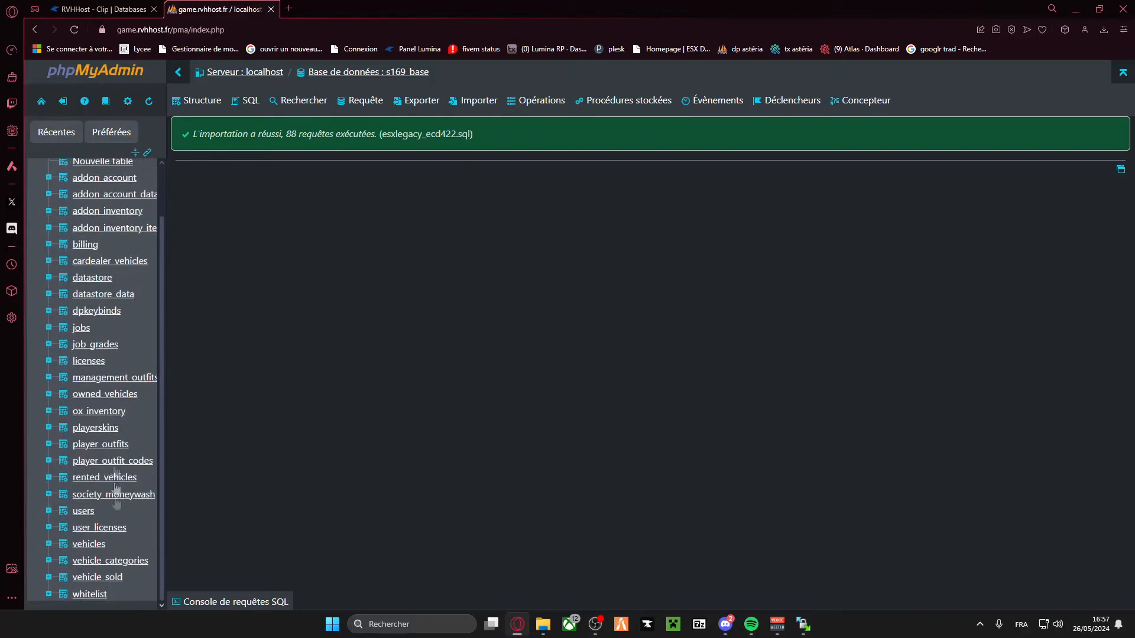
scroll(92, 217, "up", 2)
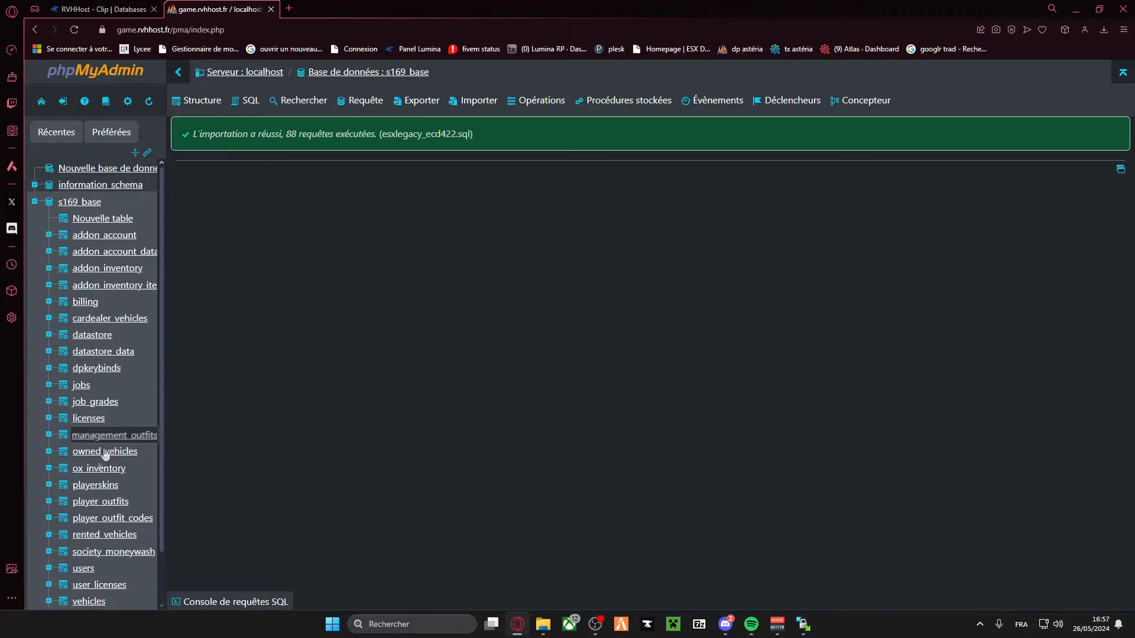
scroll(92, 218, "down", 2)
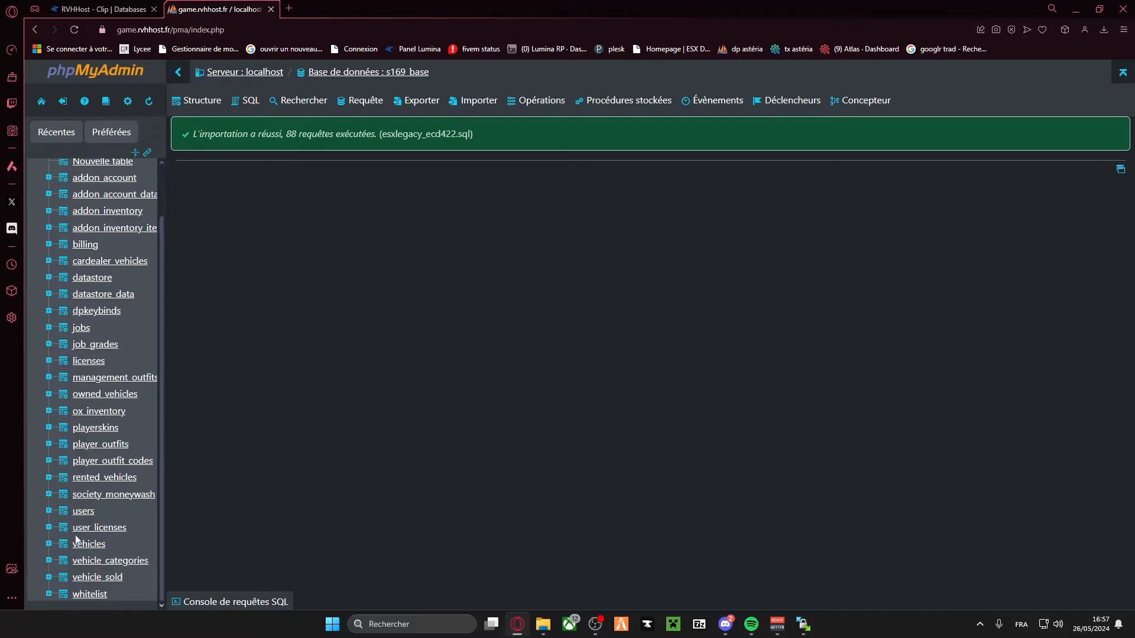
left_click(83, 510)
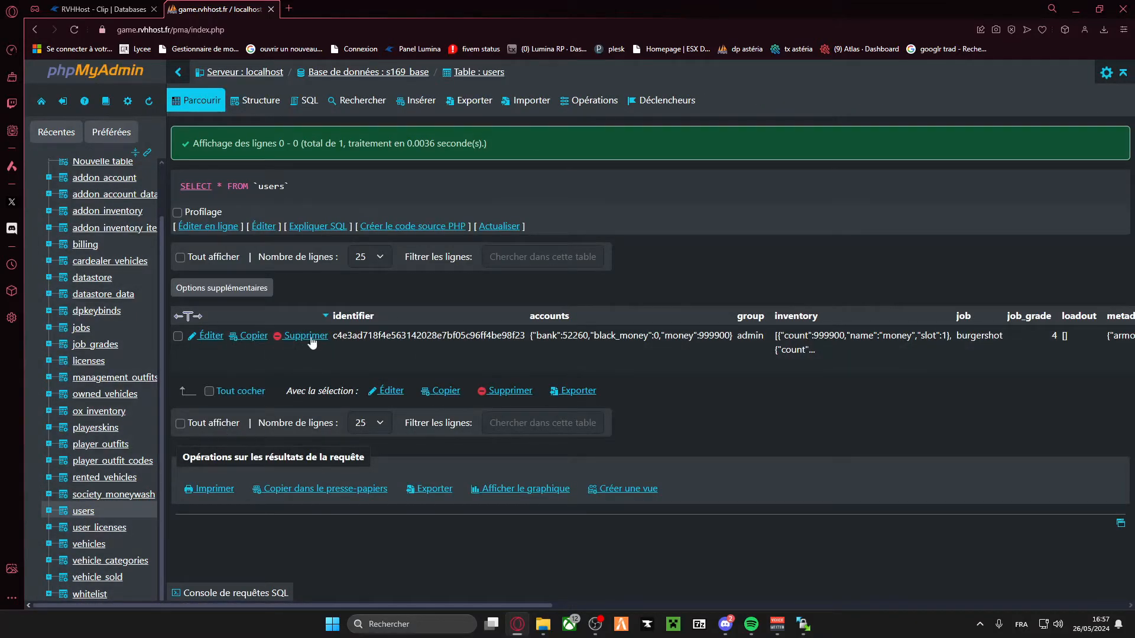
scroll(83, 177, "up", 3)
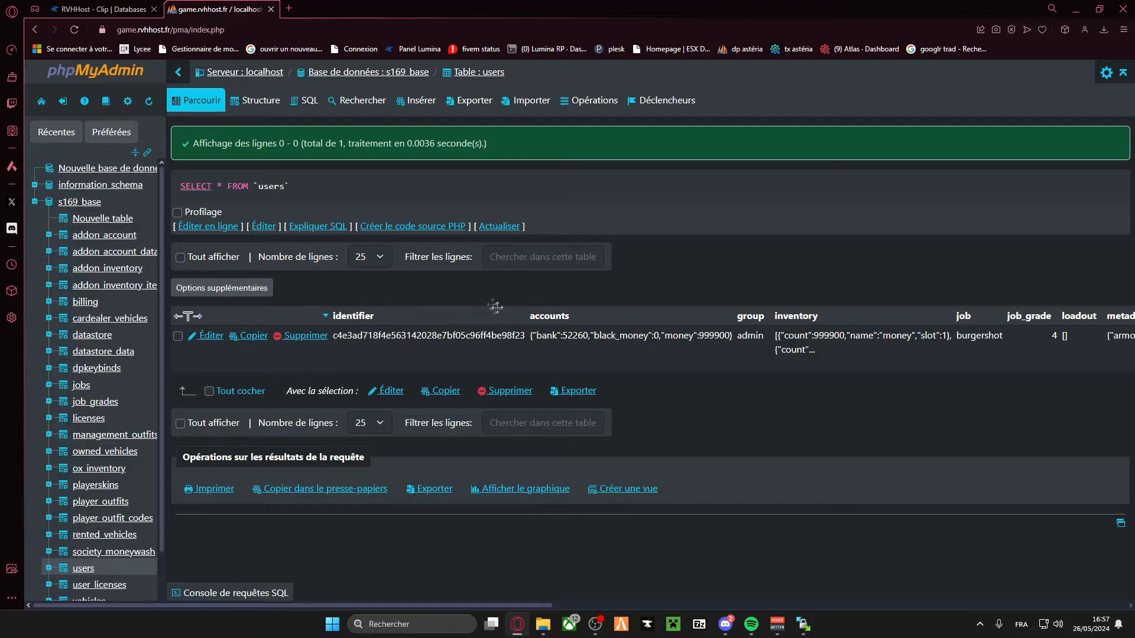
left_click(94, 204)
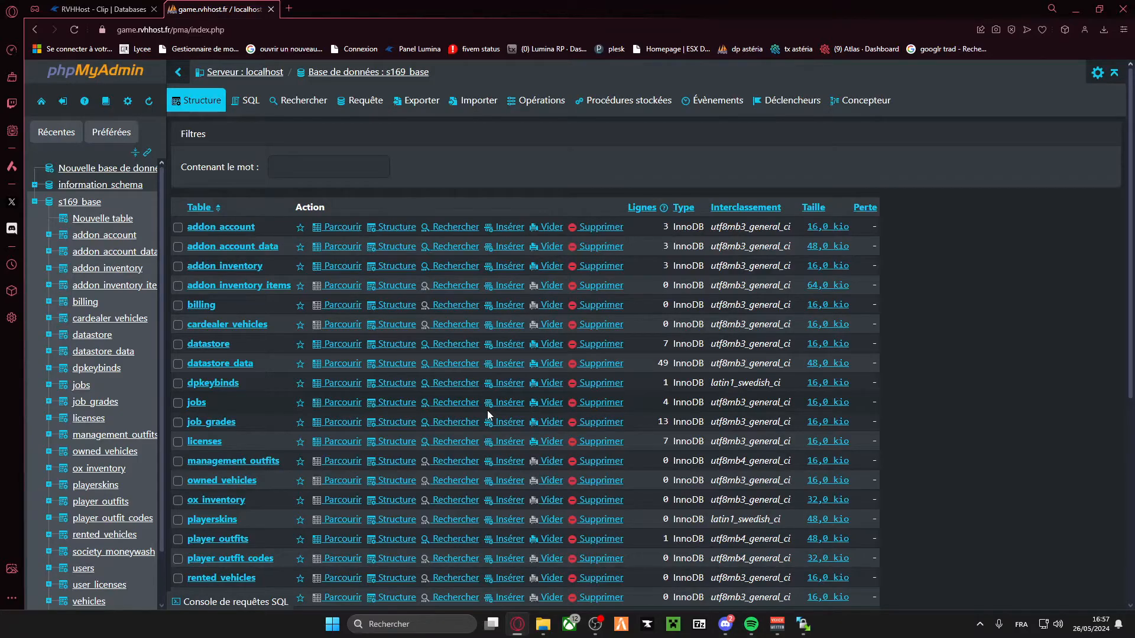
Step: Switch to WinSCP, dismiss the login dialog, and open server.cfg from the connected server's remote folder for editing
mouse_move(802, 624)
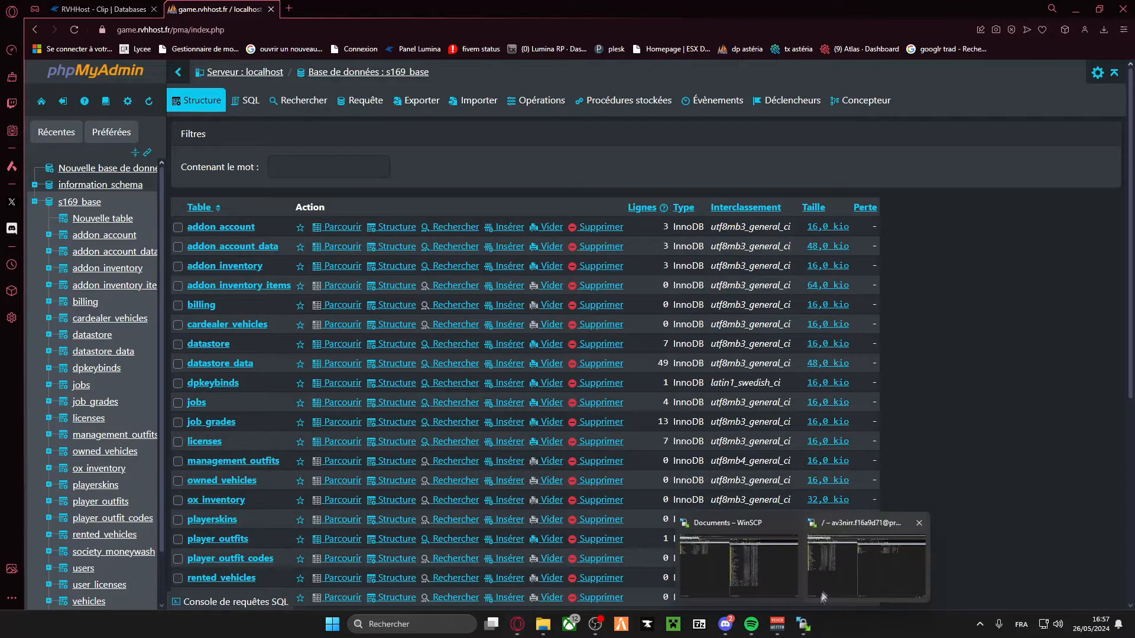
left_click(793, 526)
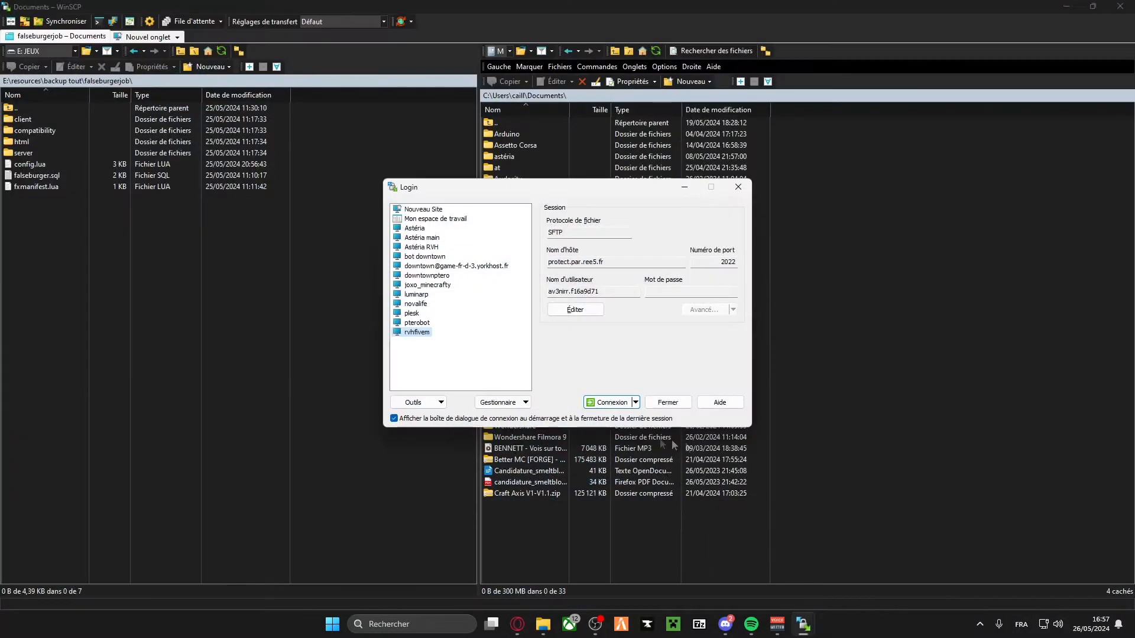
left_click(668, 404)
mouse_move(805, 618)
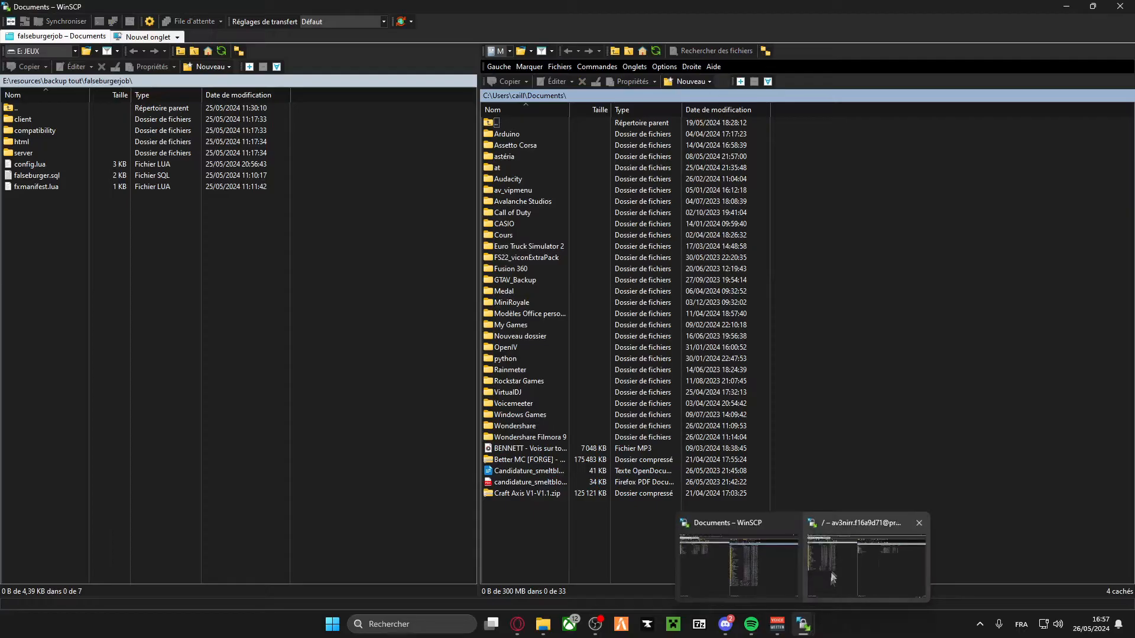
left_click(861, 562)
left_click(521, 178)
double_click(523, 180)
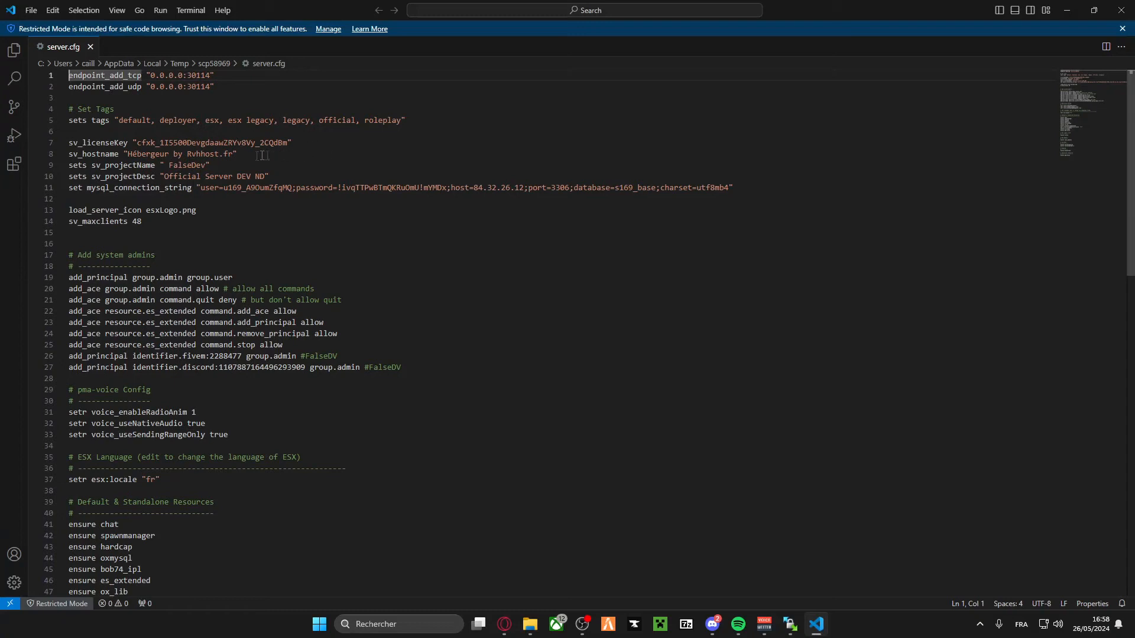
Step: Compare the port in server.cfg's endpoint lines with the port in the server address on the RVHHost console page
left_click_drag(109, 75, 256, 72)
left_click(247, 76)
left_click_drag(189, 75, 212, 76)
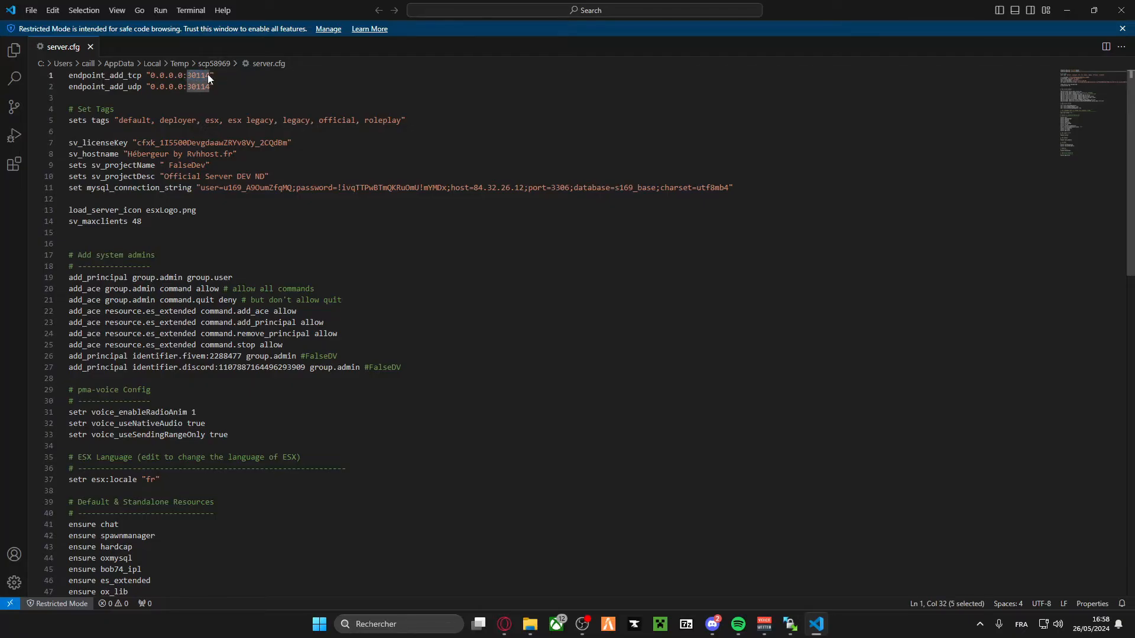
left_click(504, 624)
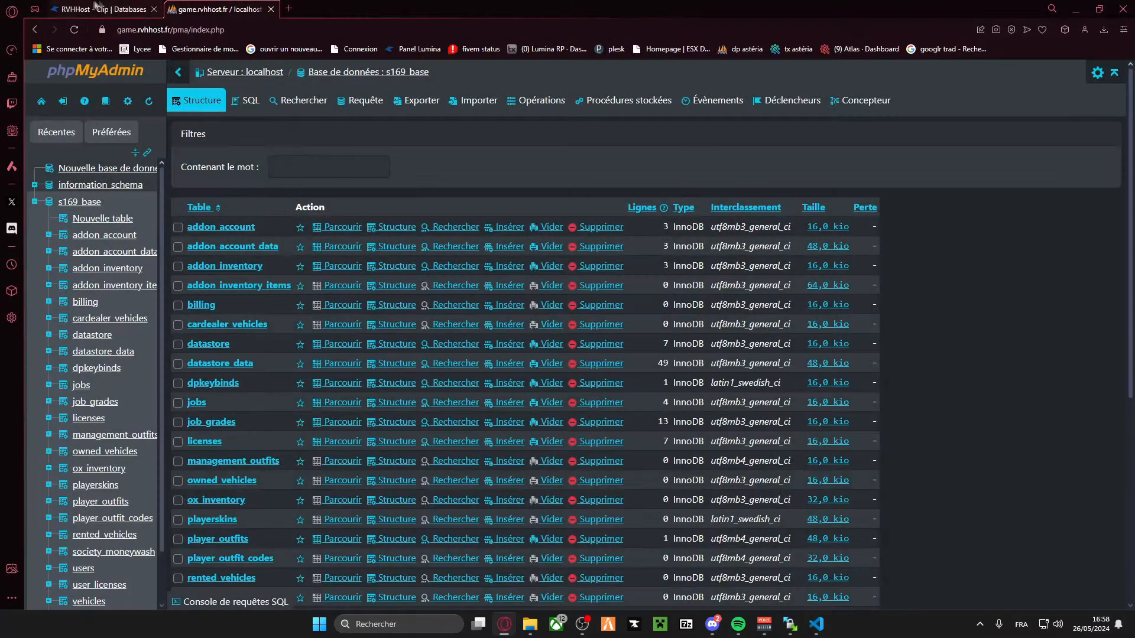
left_click(100, 9)
left_click(336, 121)
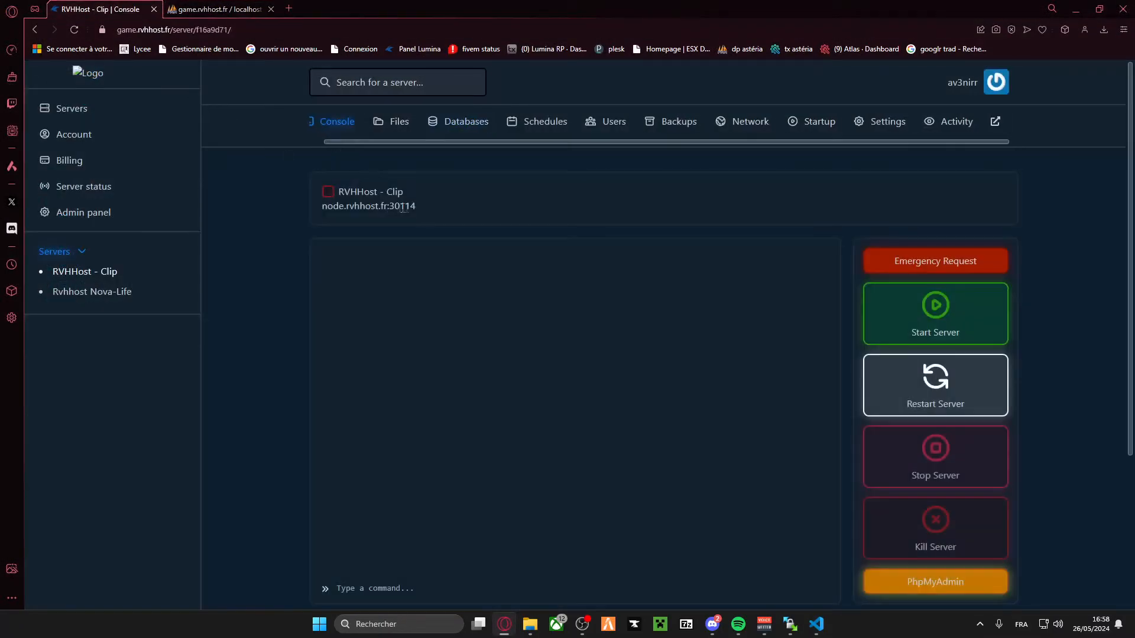
left_click_drag(416, 206, 386, 211)
Step: Return to server.cfg in Visual Studio Code, set the endpoint_add_udp port to 30114 and save the file
left_click(816, 624)
left_click(192, 87)
type("0114")
key("ctrl+s")
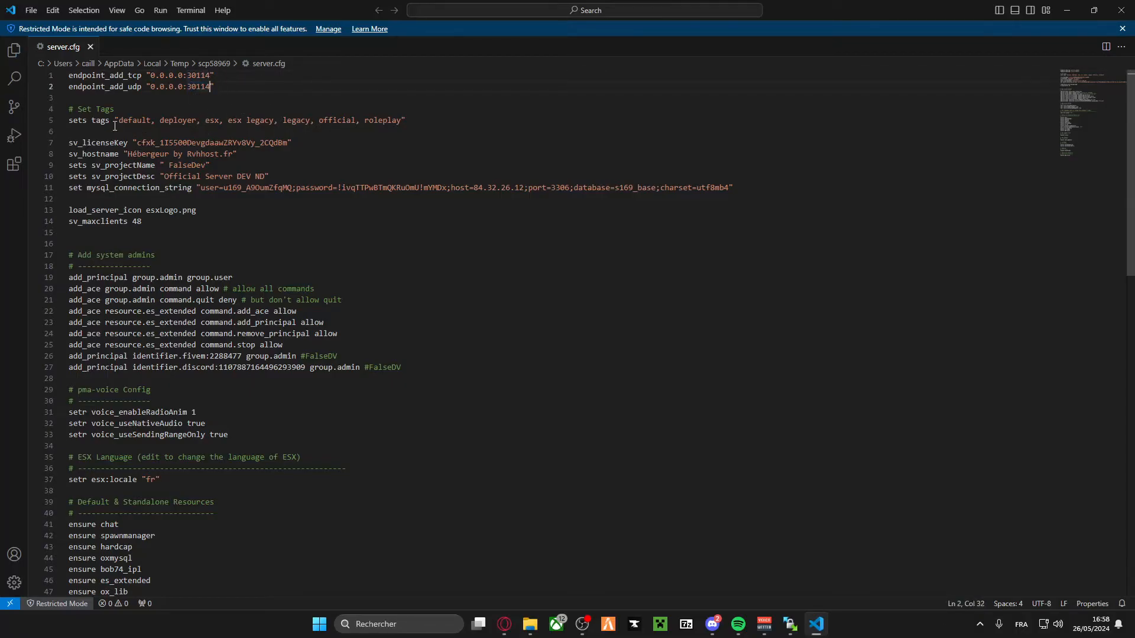
Step: Examine the sets tags line and the sv_licenseKey entry in server.cfg
left_click_drag(82, 121, 423, 120)
left_click(177, 128)
left_click(455, 124)
left_click_drag(116, 120, 133, 146)
left_click(414, 120)
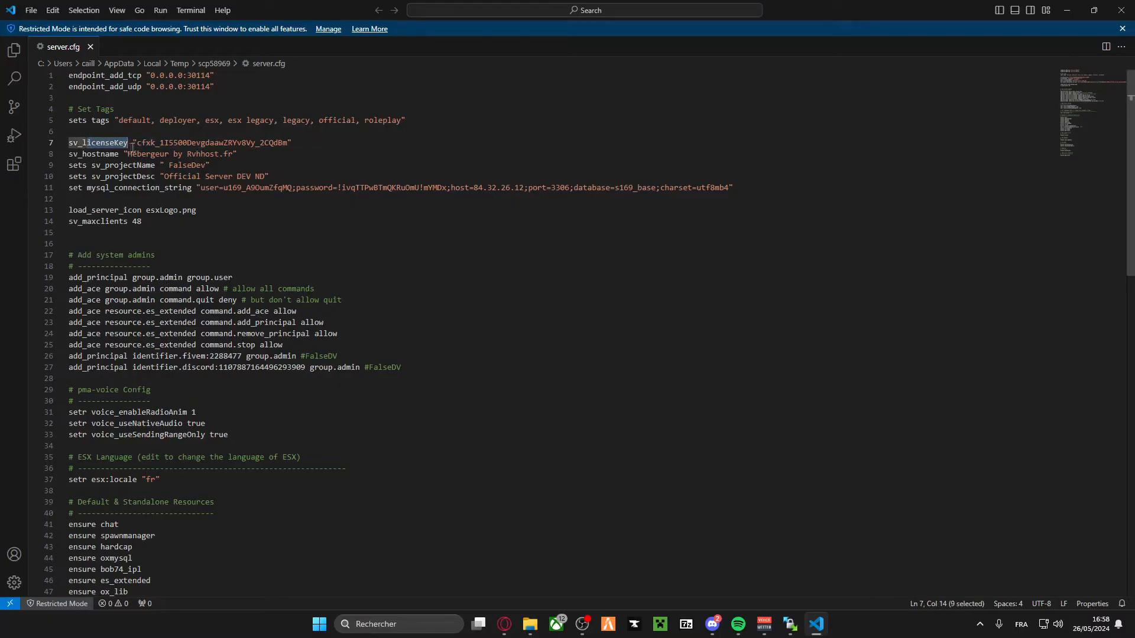
left_click(134, 145)
mouse_move(139, 145)
left_mouse_down()
mouse_move(288, 142)
mouse_move(140, 144)
left_mouse_up()
left_click(289, 142)
left_click(133, 143)
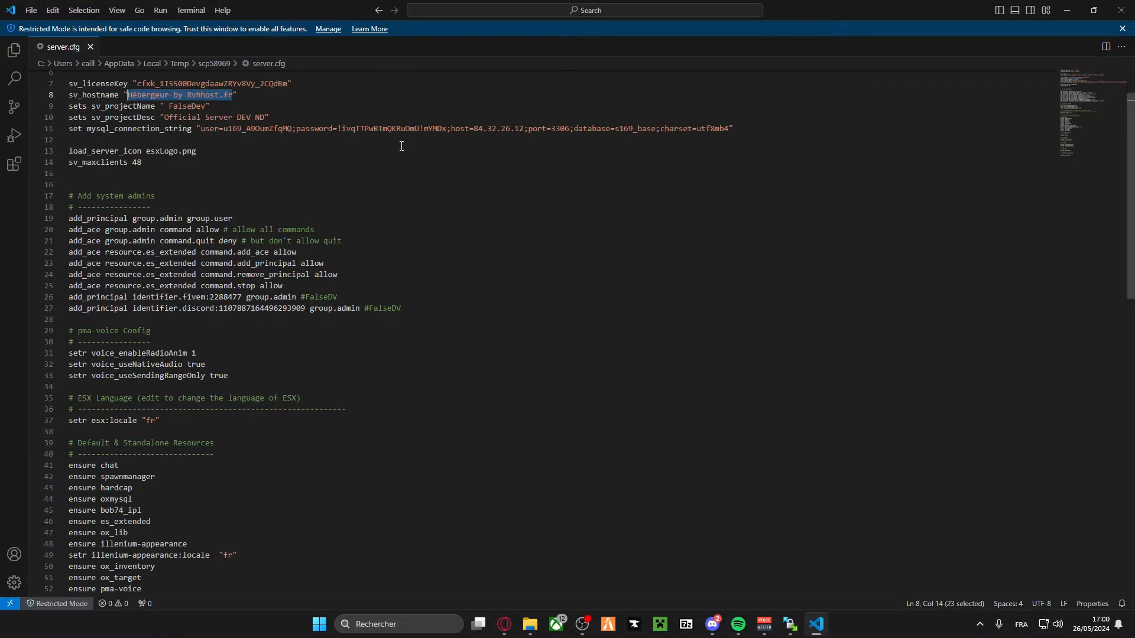
Step: Set sv_hostname to "Hébergé par RVHHOST" and save server.cfg
key("BackSpace")
scroll(401, 146, "up", 1)
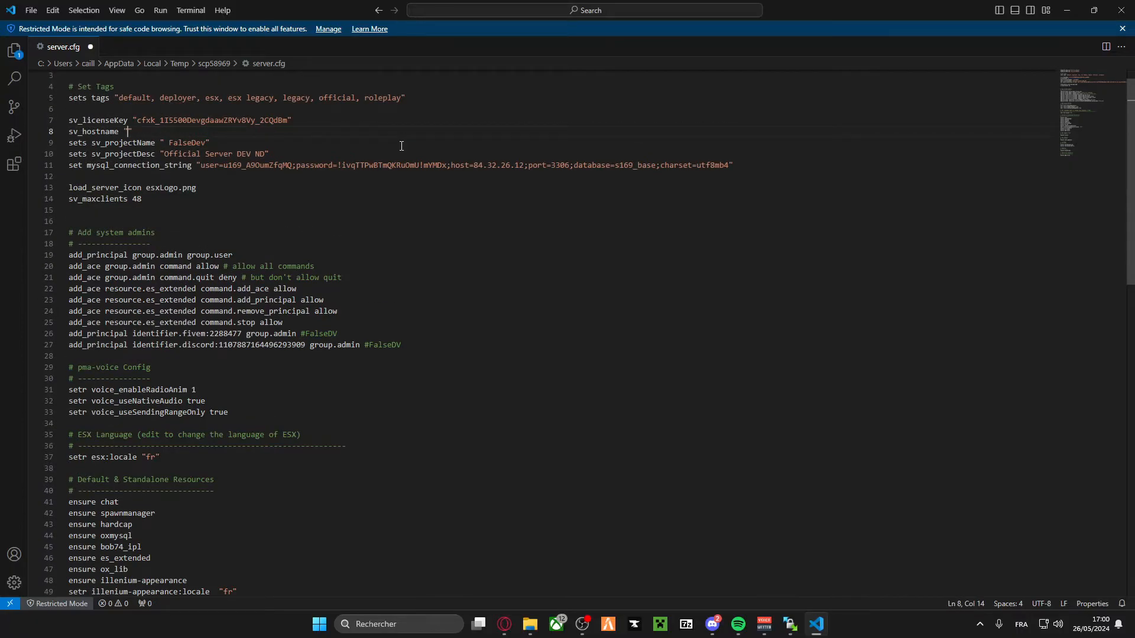
type("Hébergé par RVHHOST")
key("ctrl+s")
Step: Replace the sv_projectName value with "Demo RVH" and save server.cfg
left_click(171, 144)
key("BackSpace")
key("ctrl+s")
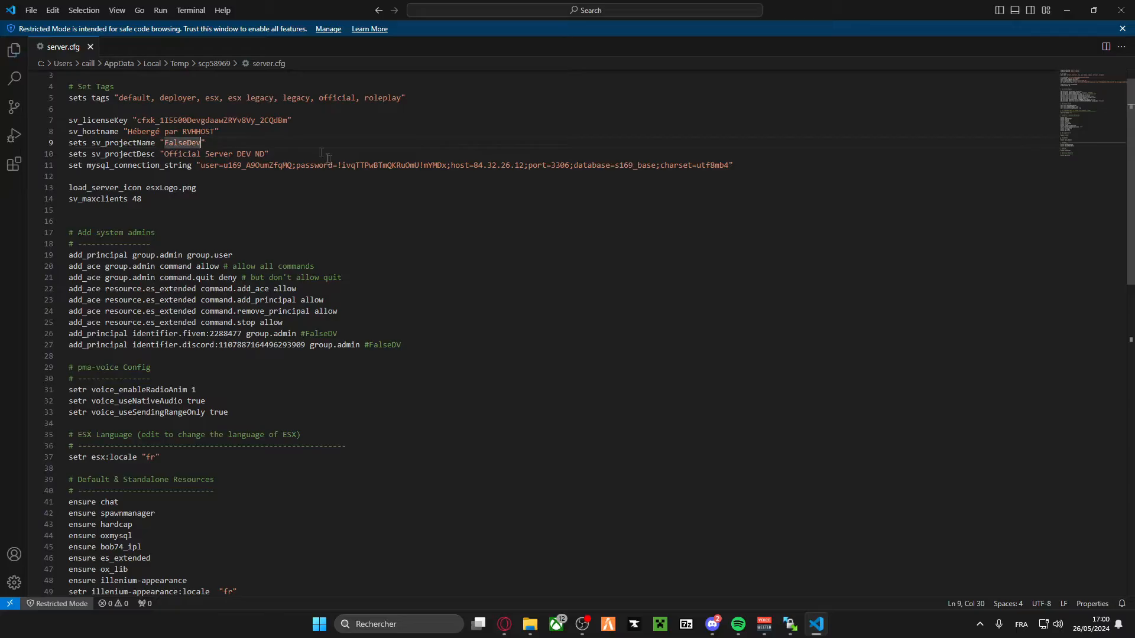
key("ctrl+BackSpace")
key("ctrl+BackSpace")
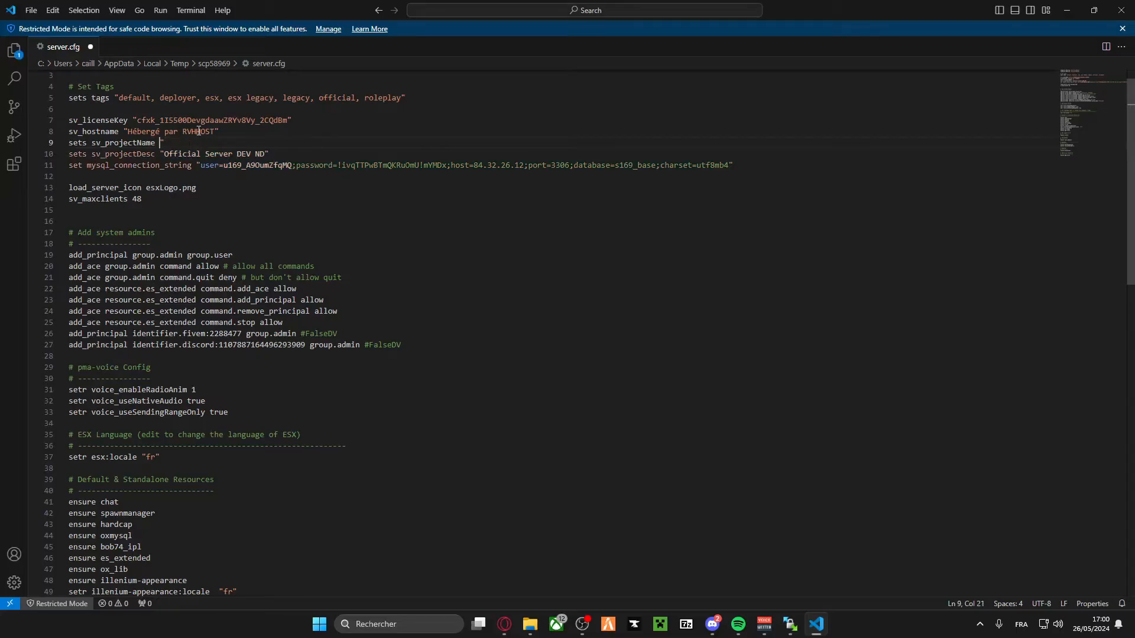
type("\"Demo RVH")
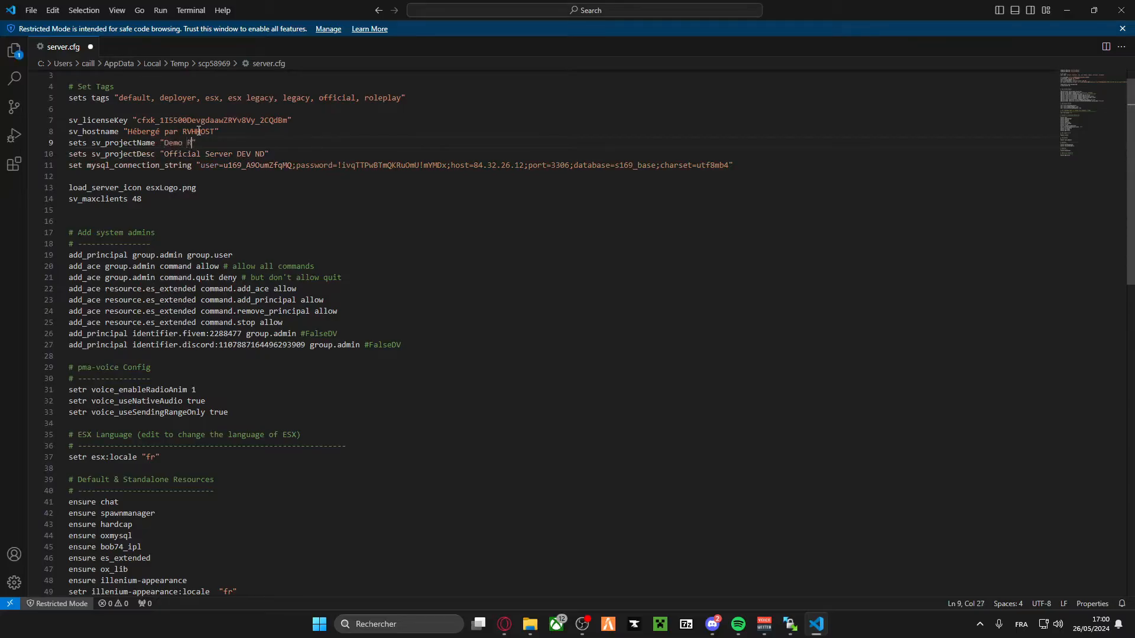
key("ctrl+s")
Step: Replace the sv_projectDesc value with "Pour une vidéo youtube" and save server.cfg
left_click_drag(266, 153, 237, 154)
key("ctrl+BackSpace")
key("ctrl+BackSpace")
key("ctrl+BackSpace")
type("Pour une vidéo youtbbe")
key("ctrl+s")
Step: Compare the database name in server.cfg's mysql_connection_string with the one on the RVHHost Databases page
left_click_drag(145, 165, 205, 167)
left_click(206, 168)
left_click(348, 155)
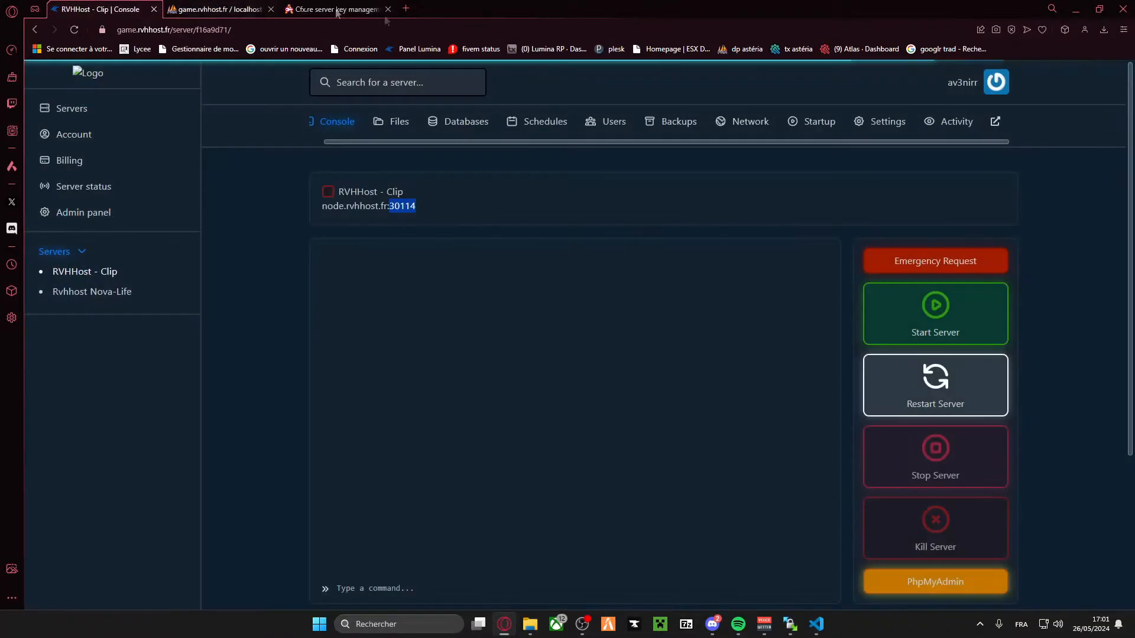
left_click(476, 123)
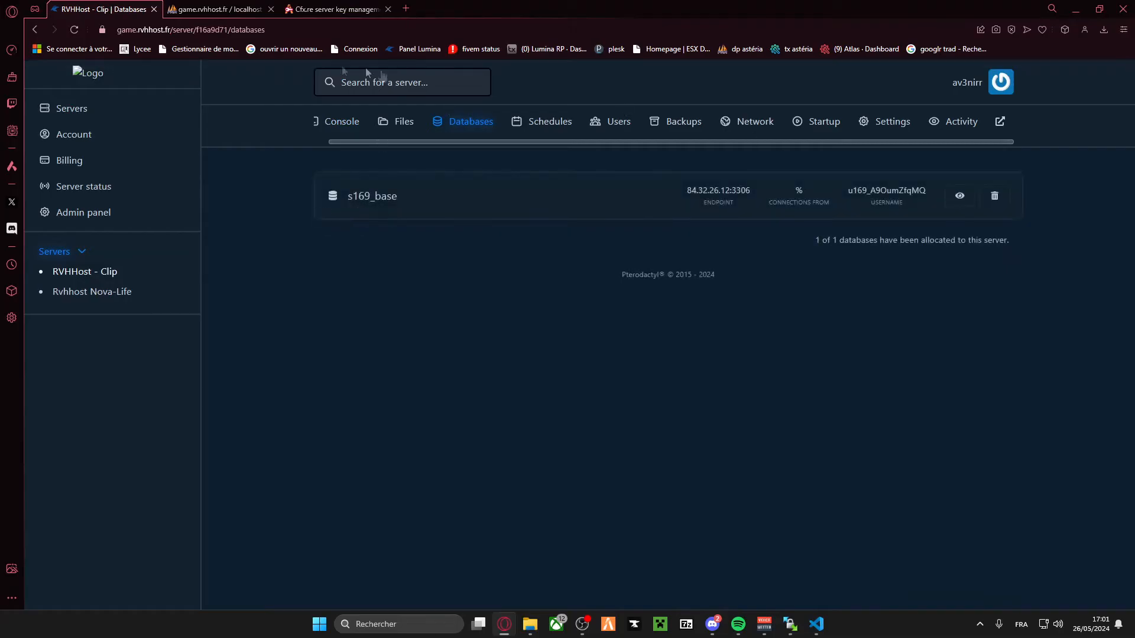
left_click_drag(421, 208, 348, 209)
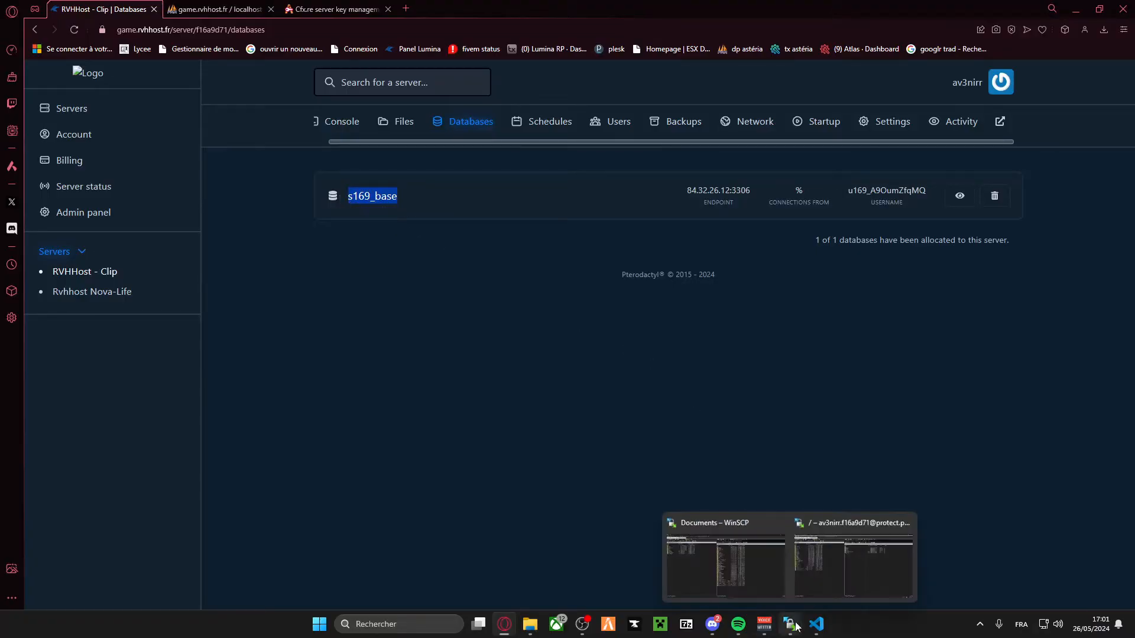
left_click(816, 624)
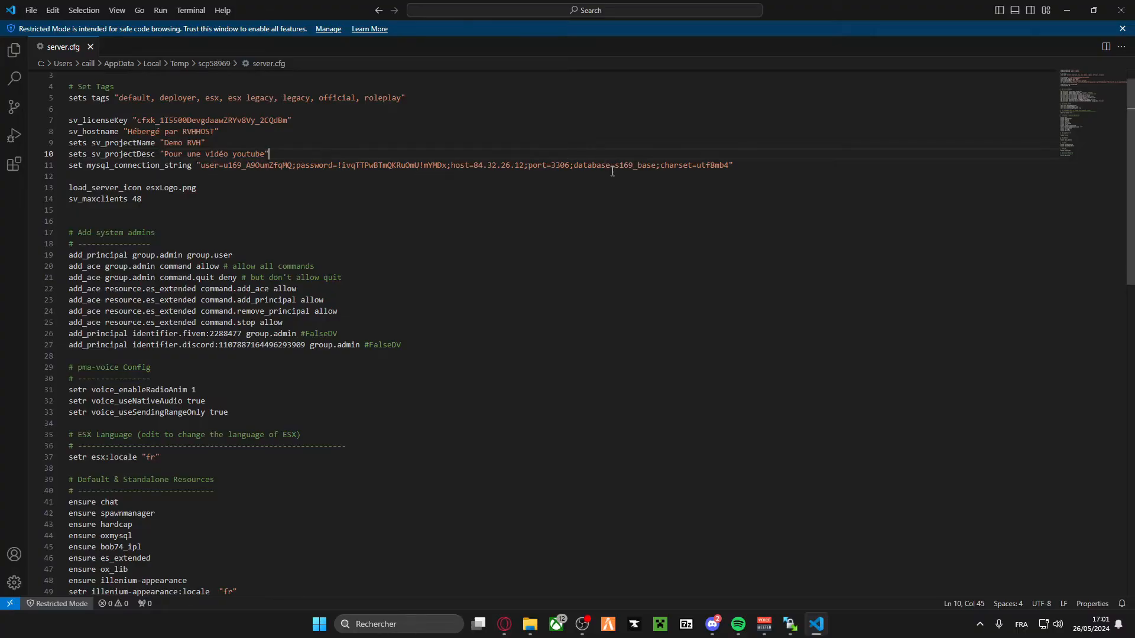
left_click_drag(617, 165, 652, 166)
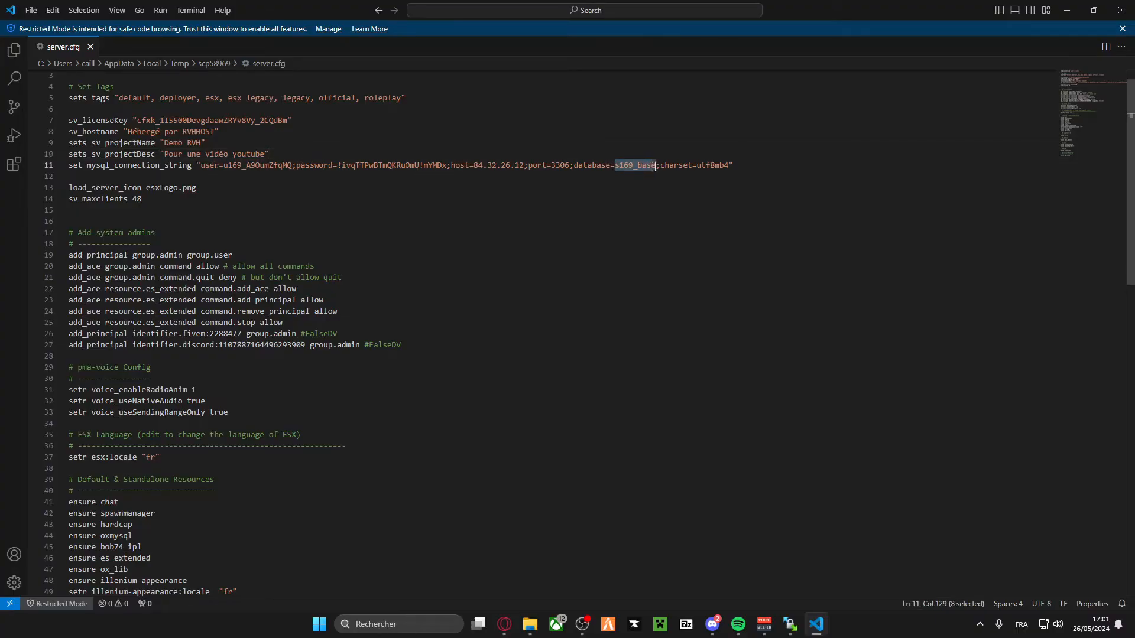
left_click(655, 170)
Step: Copy the database username from the RVHHost connection details and check it against the user value in mysql_connection_string
key("alt+Tab")
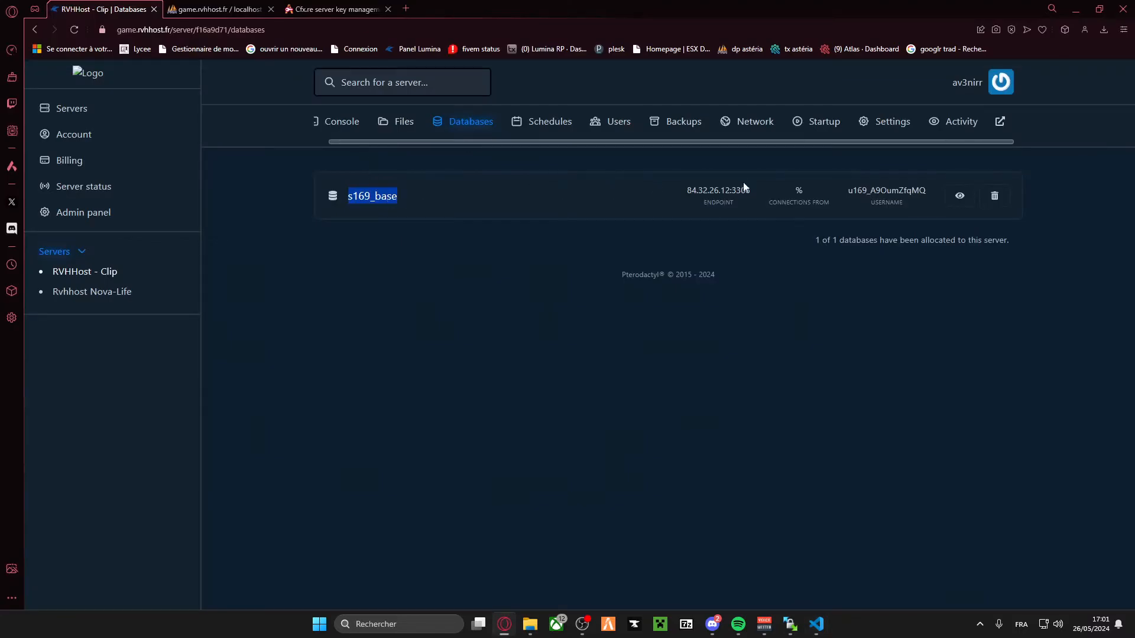
left_click(959, 196)
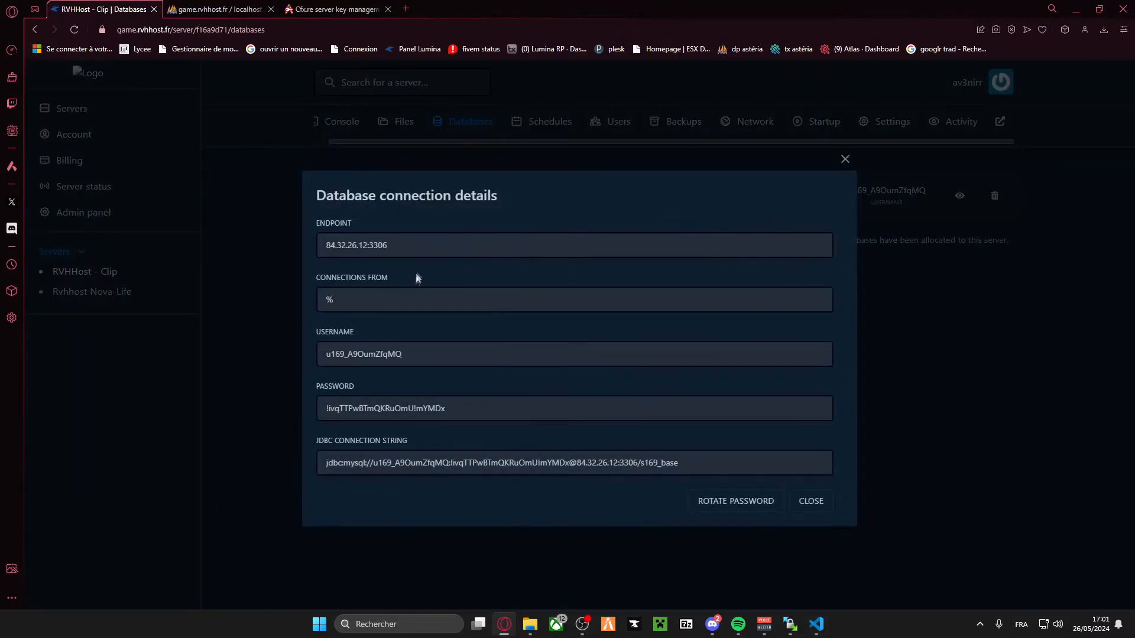
left_click(330, 357)
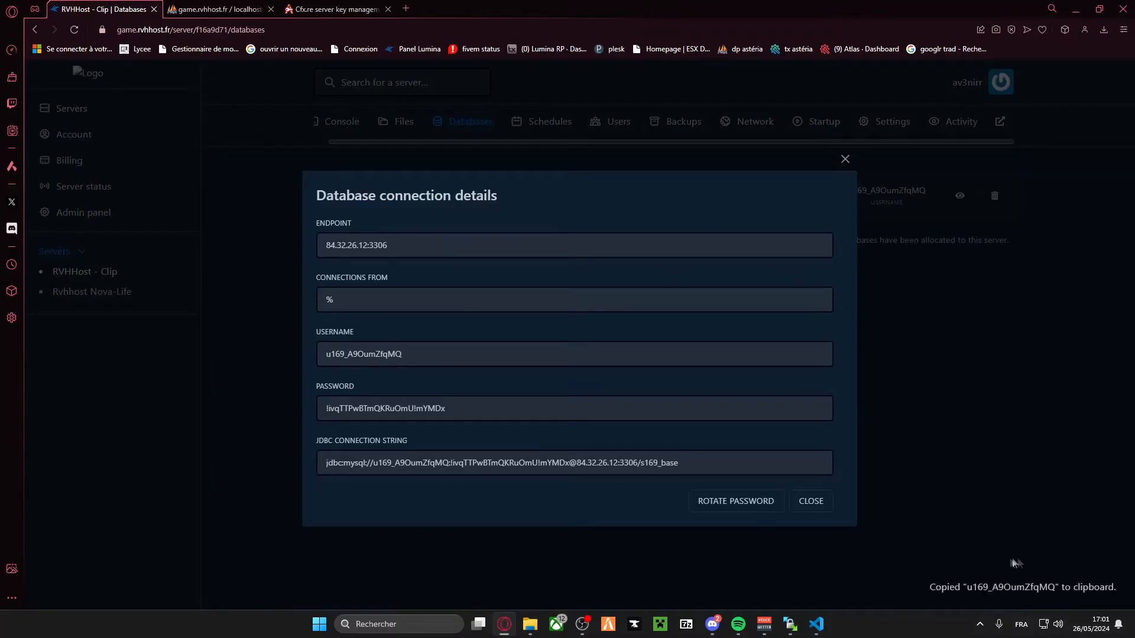
left_click(817, 627)
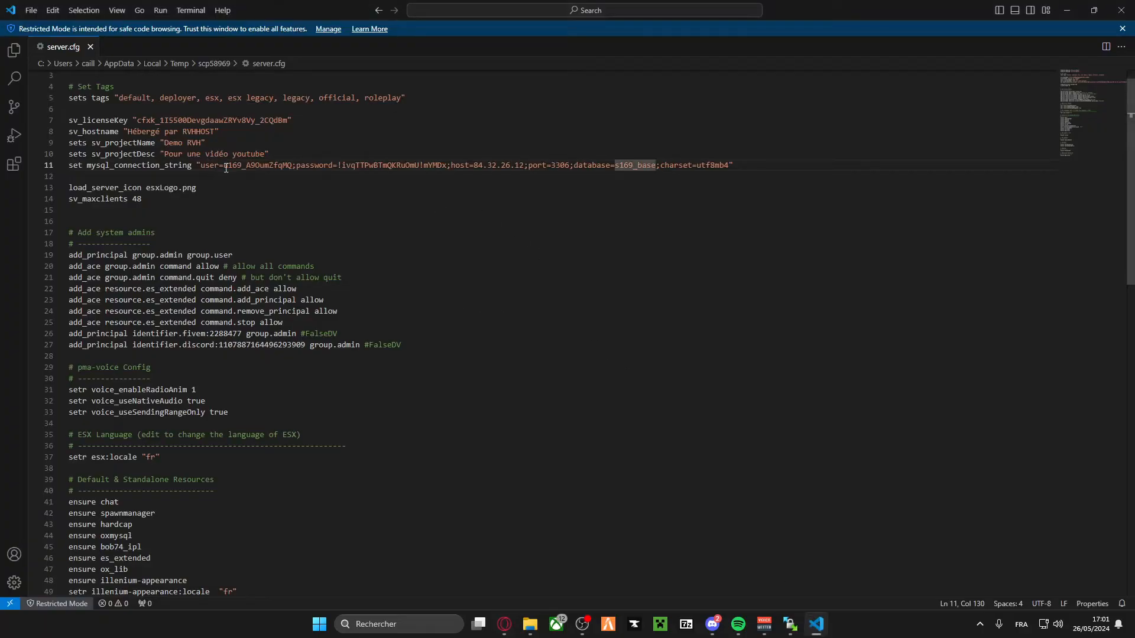
left_click_drag(223, 166, 292, 167)
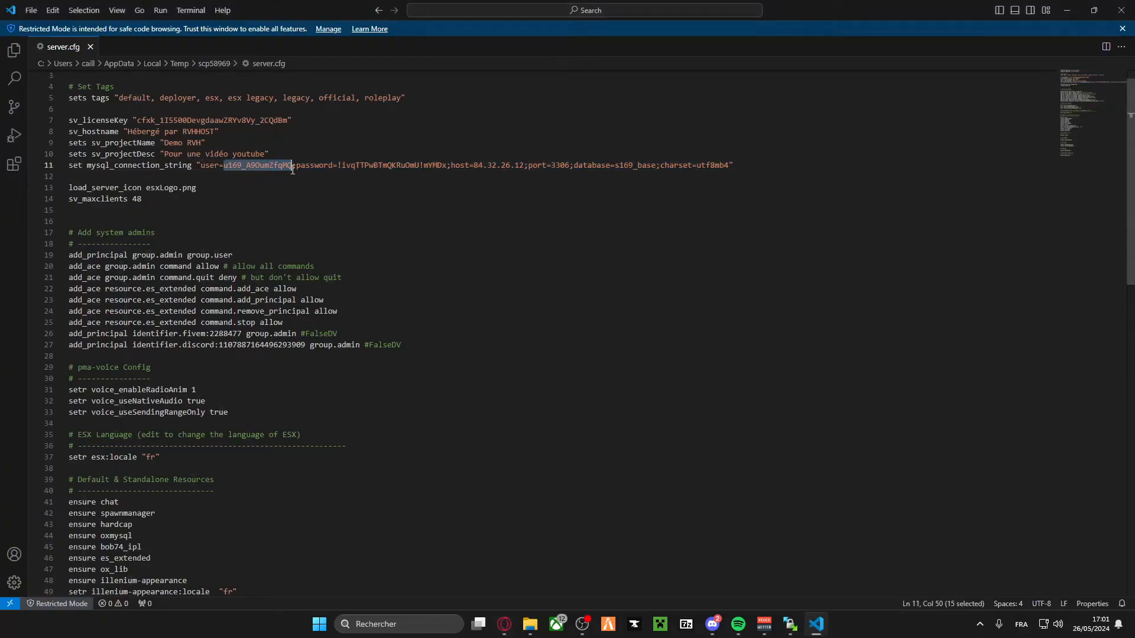
left_click(292, 168)
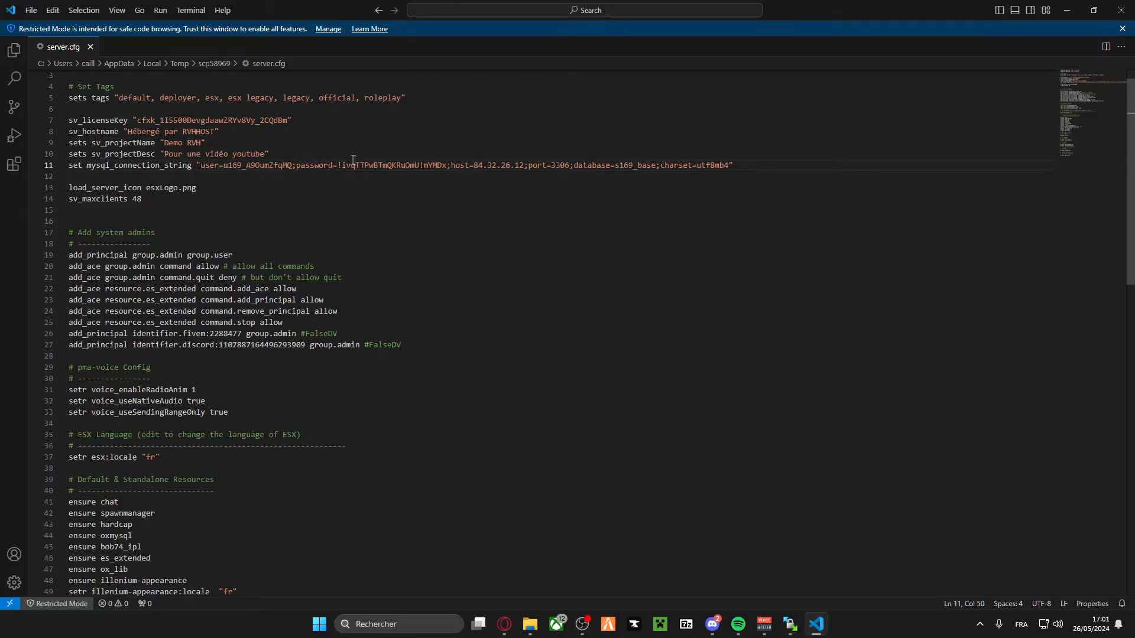
Step: Copy the database password from the connection details and check it against the password value in mysql_connection_string
key("alt+Tab")
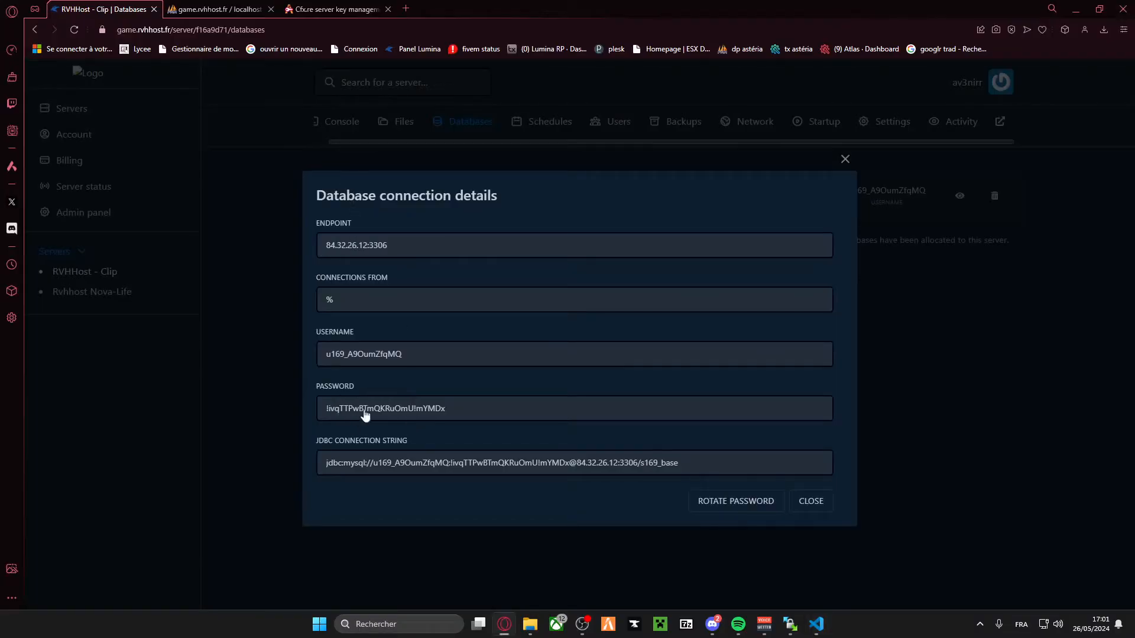
left_click(364, 415)
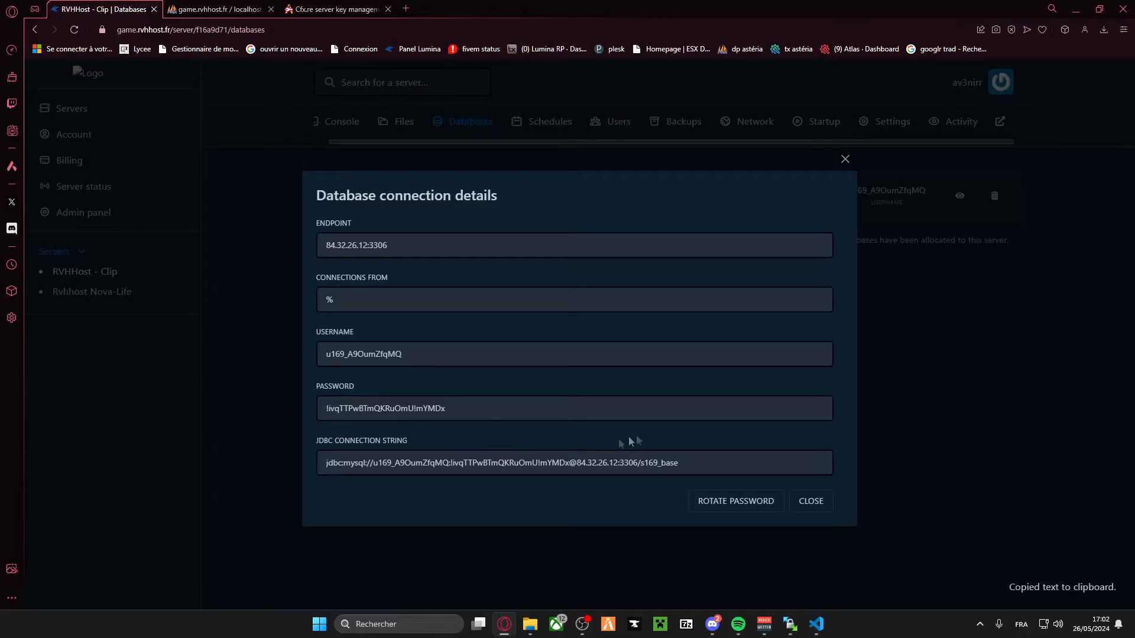
key("alt+Tab")
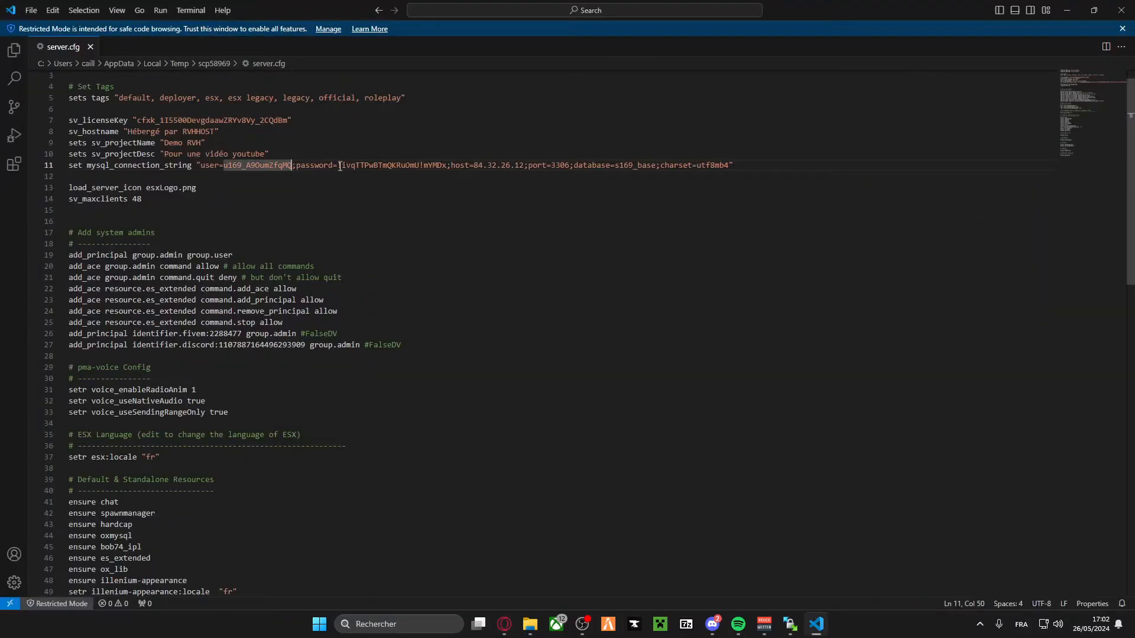
left_click_drag(337, 166, 447, 166)
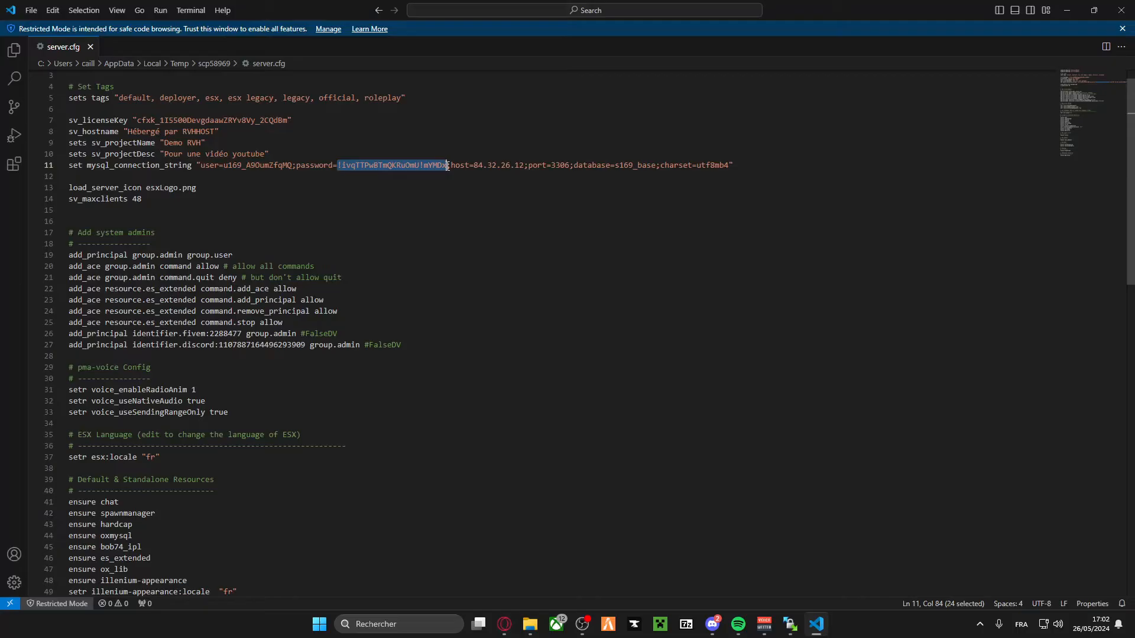
left_click(447, 168)
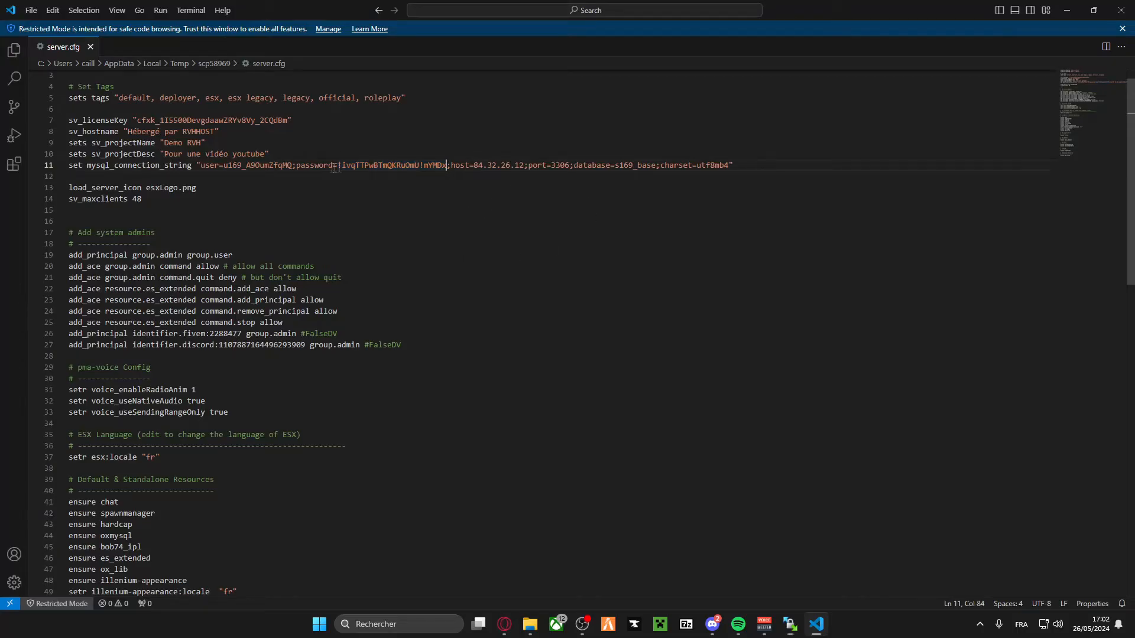
Step: Set the host in mysql_connection_string to the endpoint address 84.32.26.12, without the trailing colon, and save server.cfg
key("alt+Tab")
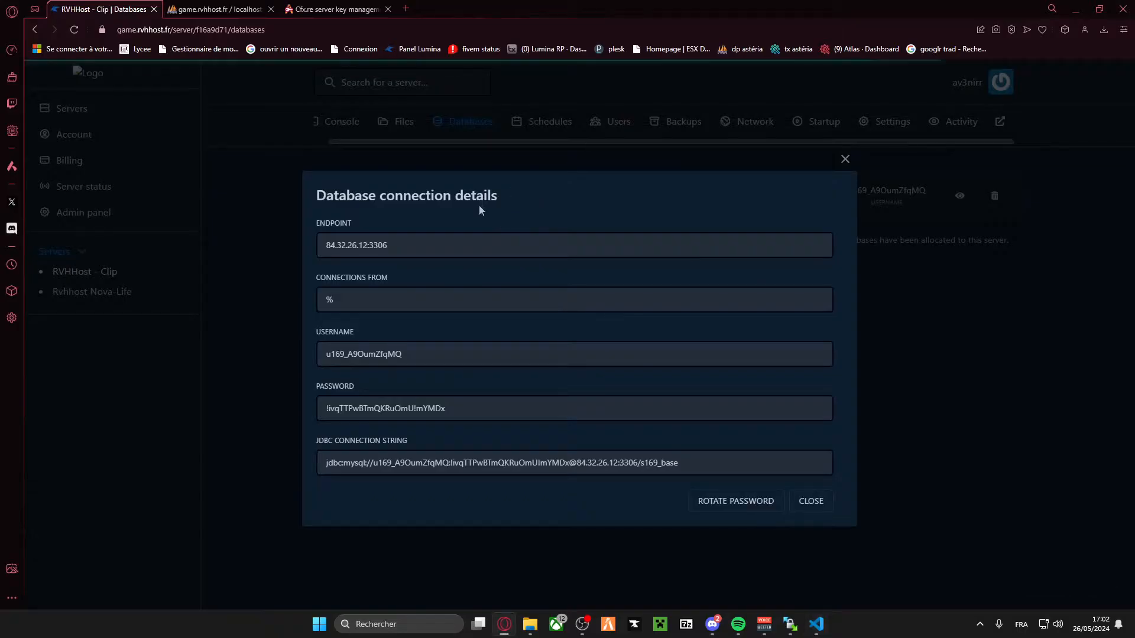
left_click_drag(369, 246, 314, 249)
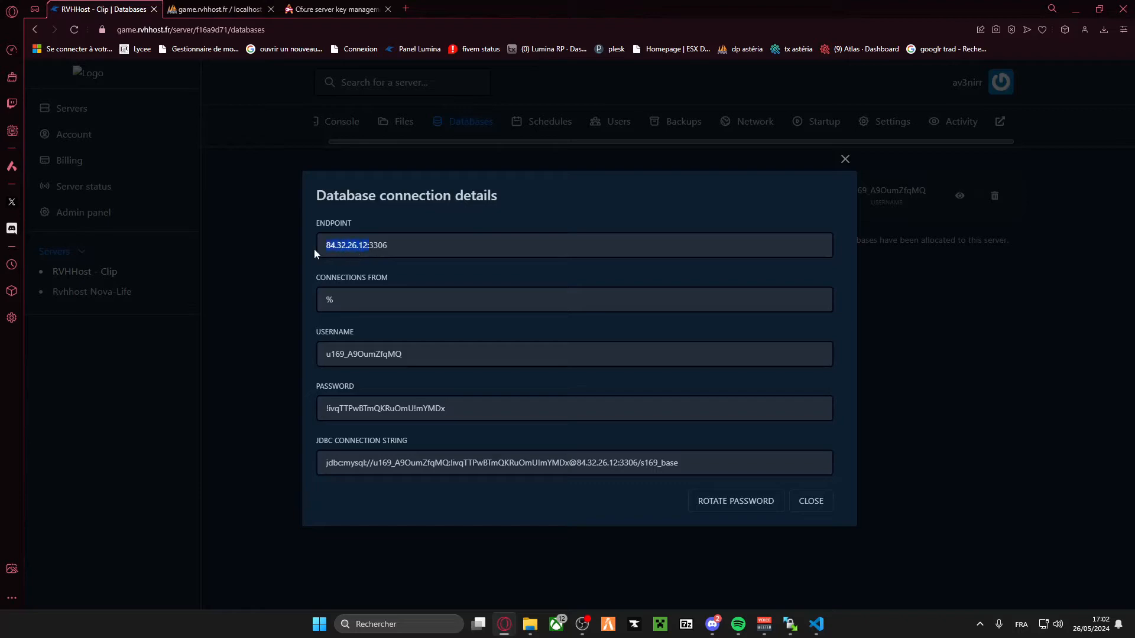
key("alt+Tab")
left_click_drag(471, 166, 525, 166)
key("ctrl+v")
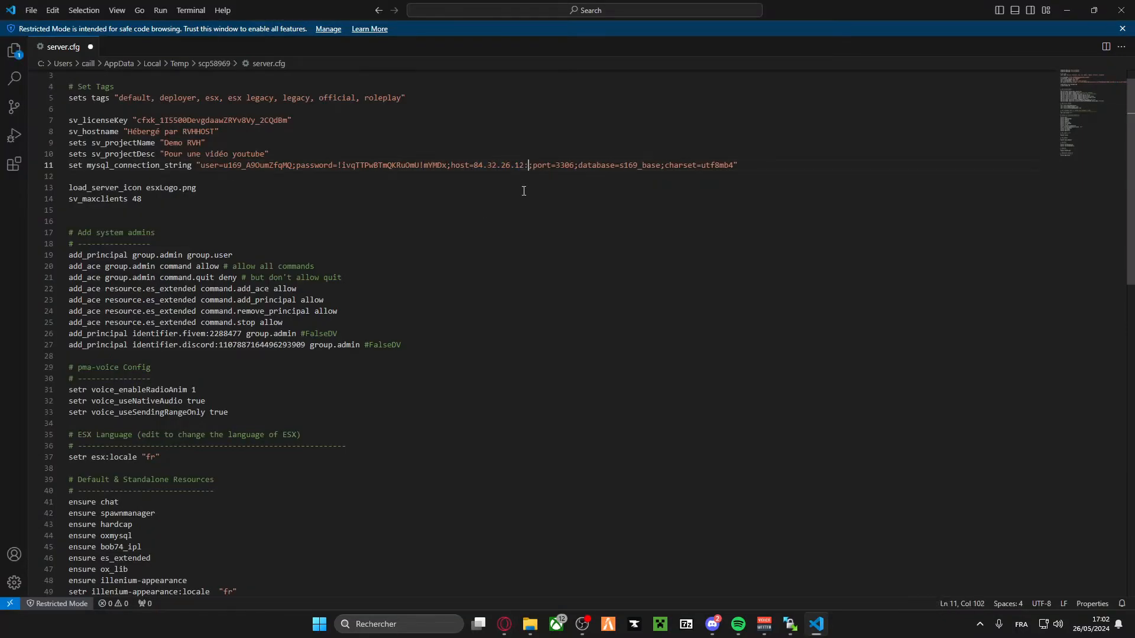
key("BackSpace")
key("ctrl+s")
Step: Check the database endpoint in the connection details against the host and port in mysql_connection_string
key("alt+Tab")
left_click(381, 247)
key("alt+Tab")
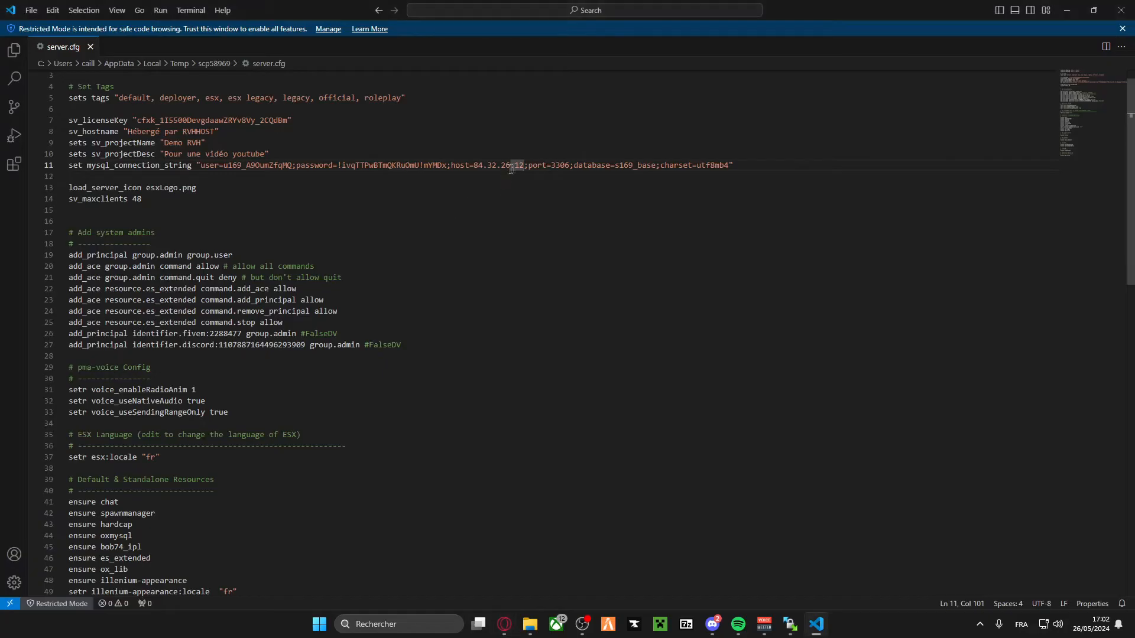
left_click_drag(523, 163, 472, 164)
left_click(482, 187)
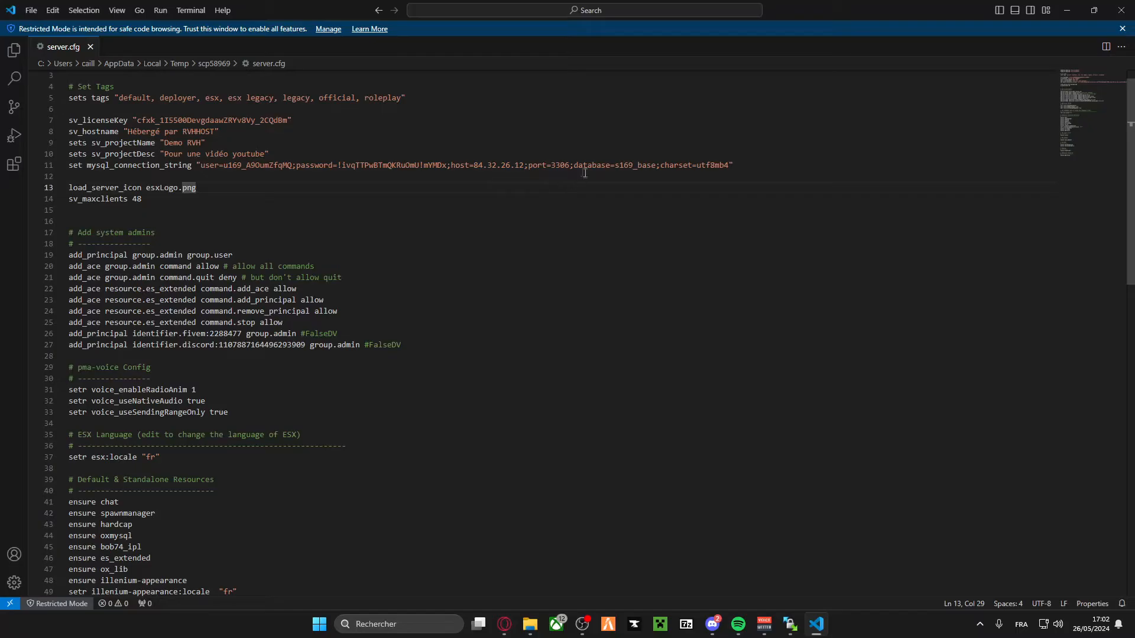
Step: Set load_server_icon to mon_logo.png in server.cfg and save the file
left_click(769, 156)
left_click(99, 174)
left_click_drag(197, 189, 66, 188)
mouse_move(150, 188)
left_mouse_down()
mouse_move(179, 189)
mouse_move(149, 191)
left_mouse_up()
left_click(173, 187)
left_click(184, 186)
type("mon_logo")
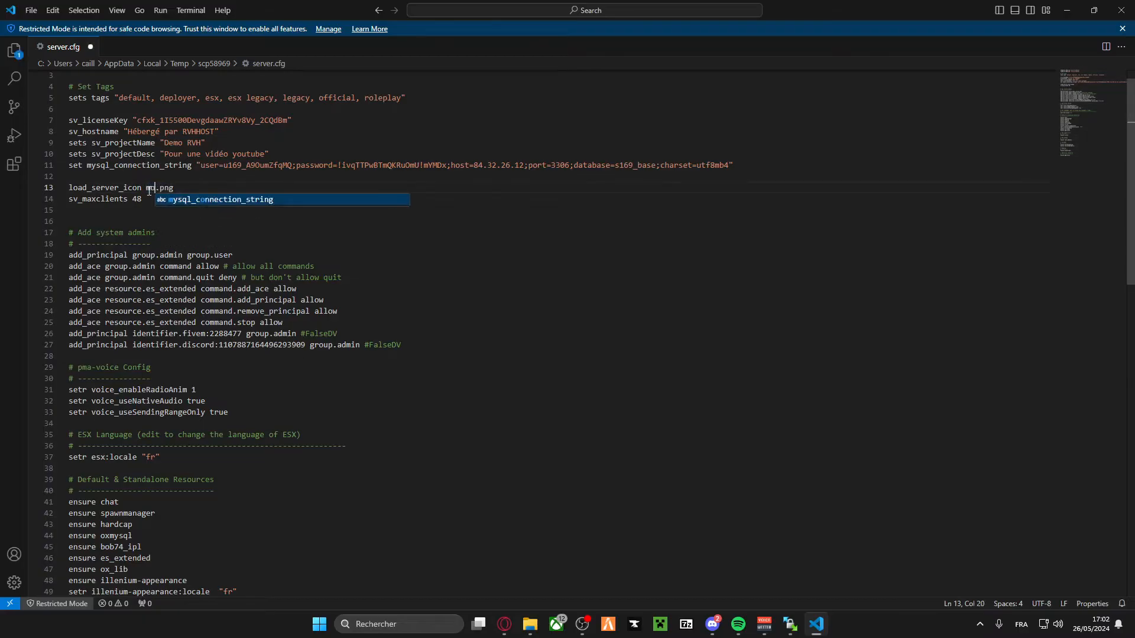
key("ctrl+s")
Step: Switch to WinSCP, close the Documents window, examine the server's root folder and return to the mon_logo entry in server.cfg
mouse_move(790, 624)
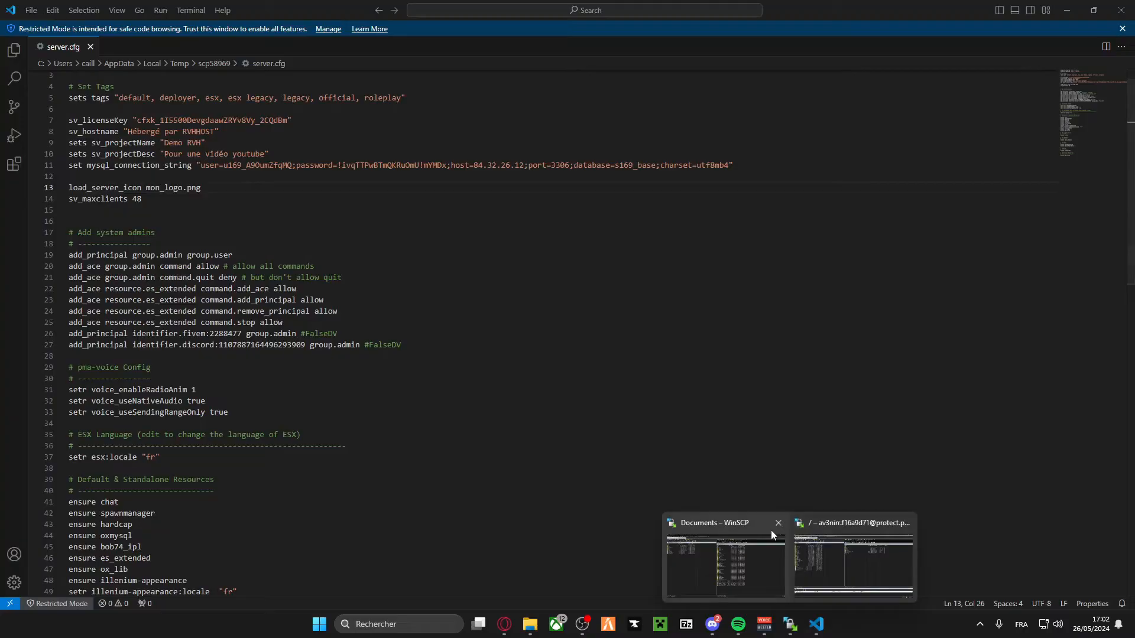
left_click(778, 522)
left_click(796, 567)
left_click_drag(644, 250, 527, 219)
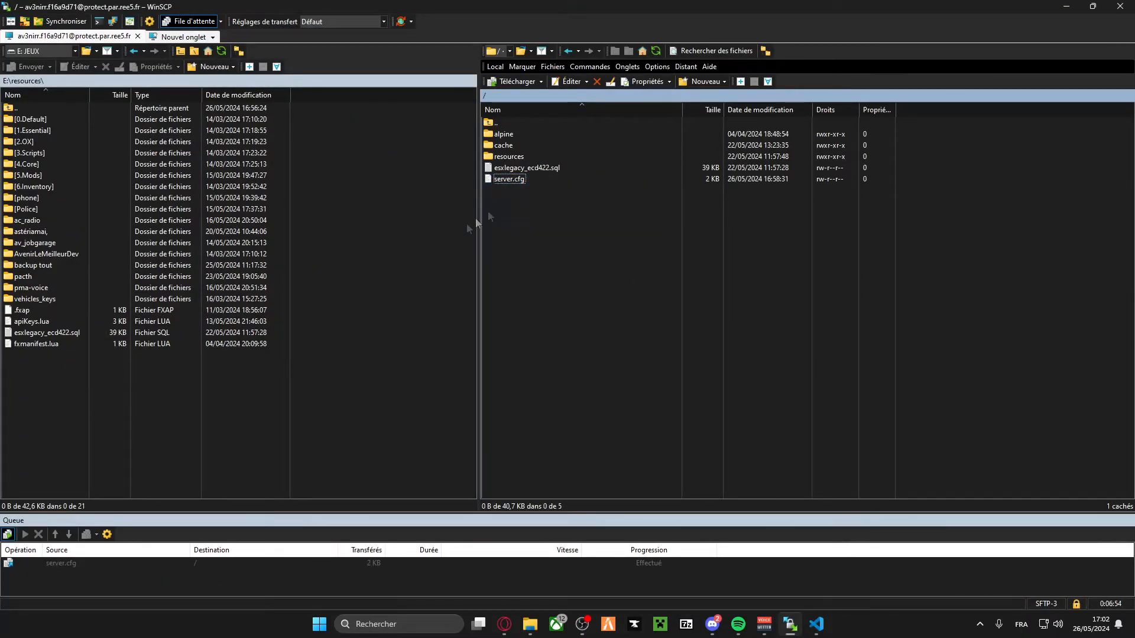
key("alt+Tab")
double_click(159, 188)
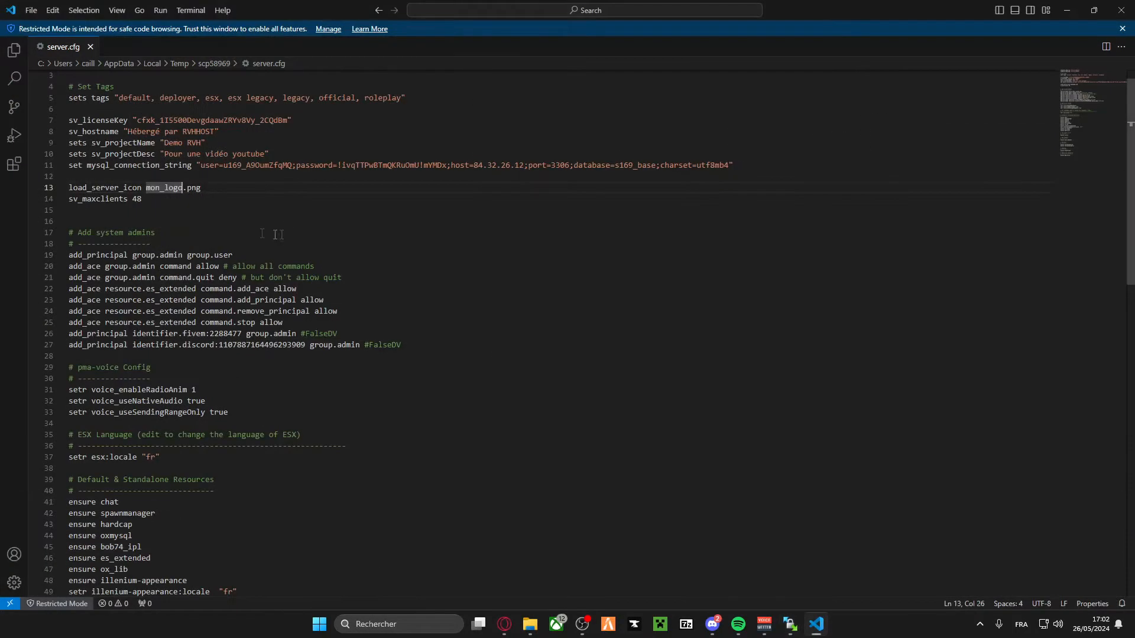
Step: Examine the player limit set by sv_maxclients in server.cfg
left_click(173, 199)
mouse_move(152, 199)
left_mouse_down()
mouse_move(1, 194)
mouse_move(143, 201)
left_mouse_up()
left_click_drag(160, 205, 5, 202)
left_click(153, 202)
left_click_drag(150, 203, 133, 204)
left_click(159, 207)
left_click_drag(151, 203, 135, 199)
left_click(155, 196)
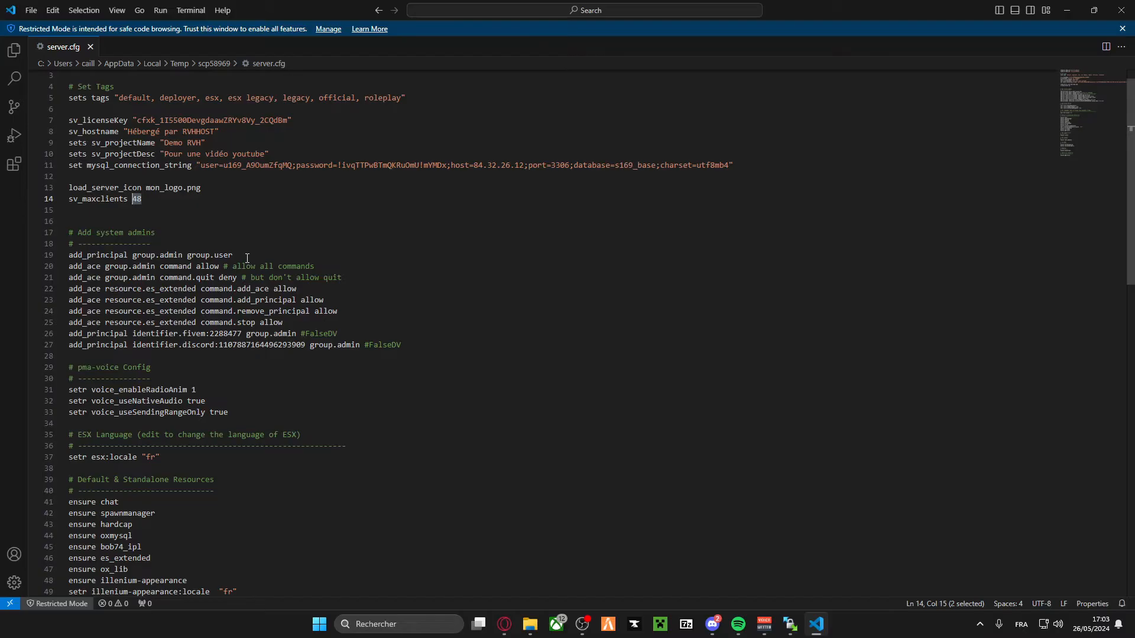
Step: Examine the system admin permission lines and the pma-voice settings in server.cfg
left_click_drag(465, 350, 60, 250)
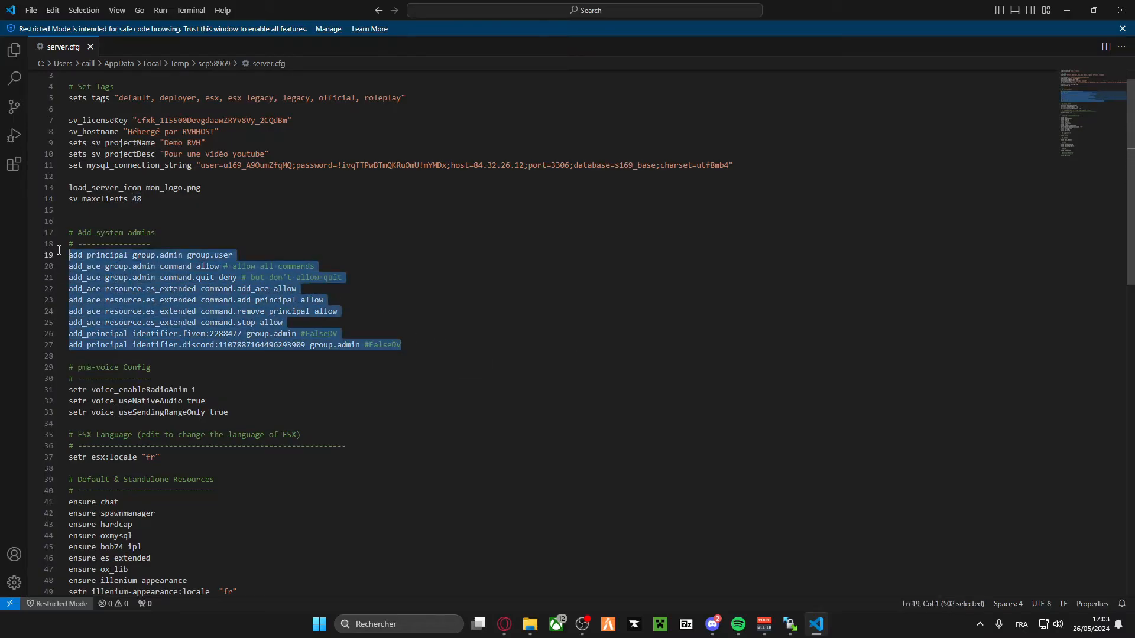
left_click(352, 323)
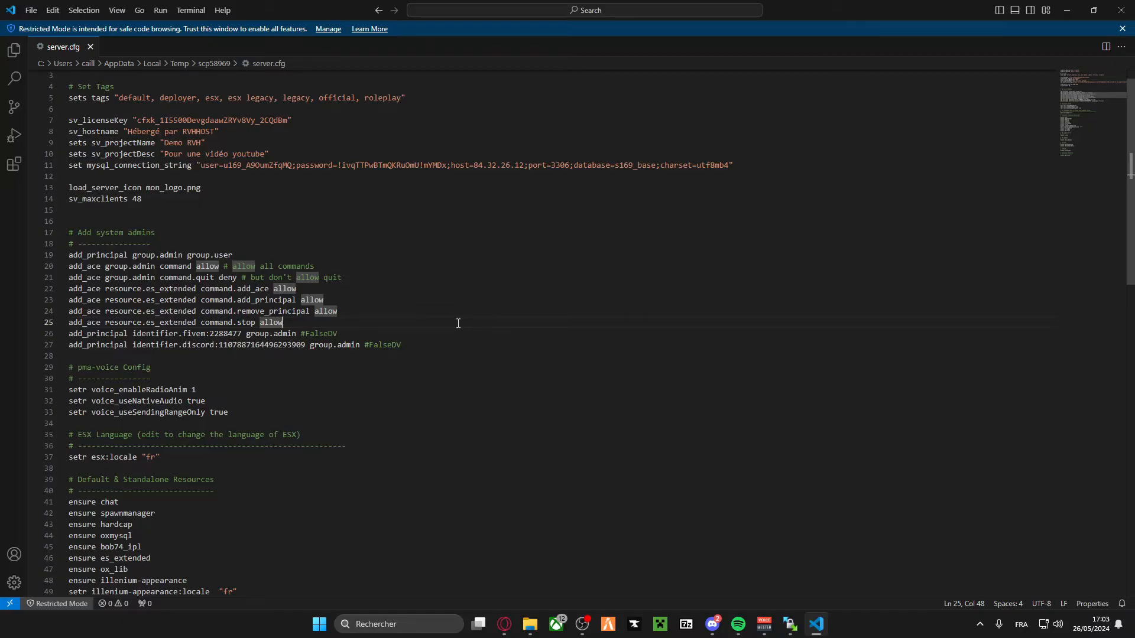
left_click_drag(402, 345, 68, 254)
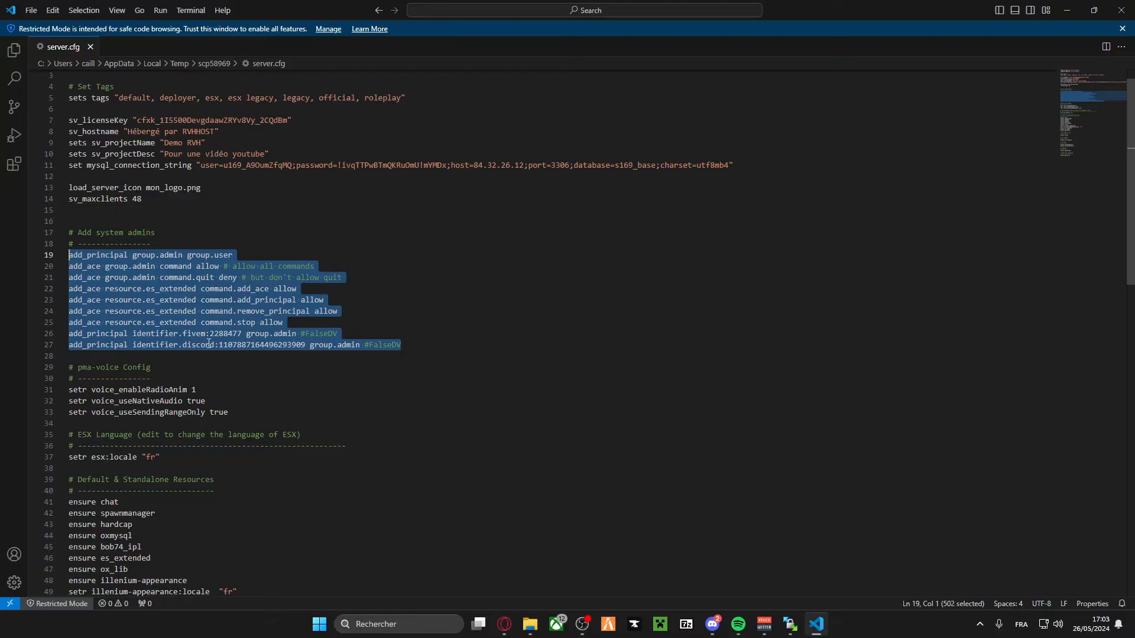
scroll(177, 373, "down", 2)
left_click_drag(229, 353, 59, 330)
left_click(237, 330)
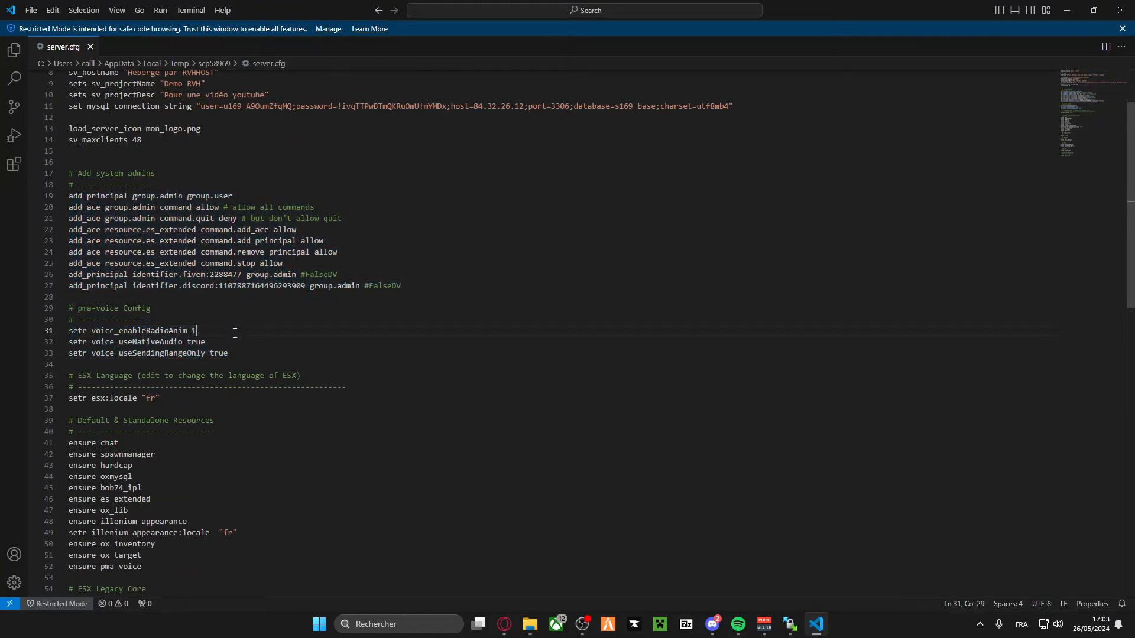
left_click_drag(207, 342, 35, 328)
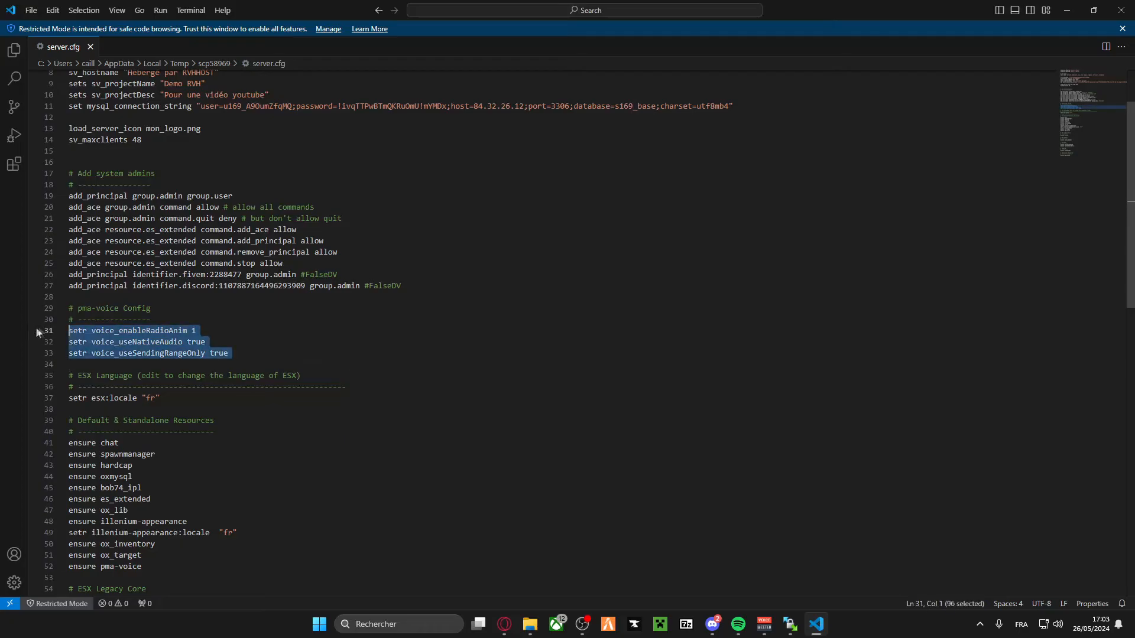
left_click(173, 364)
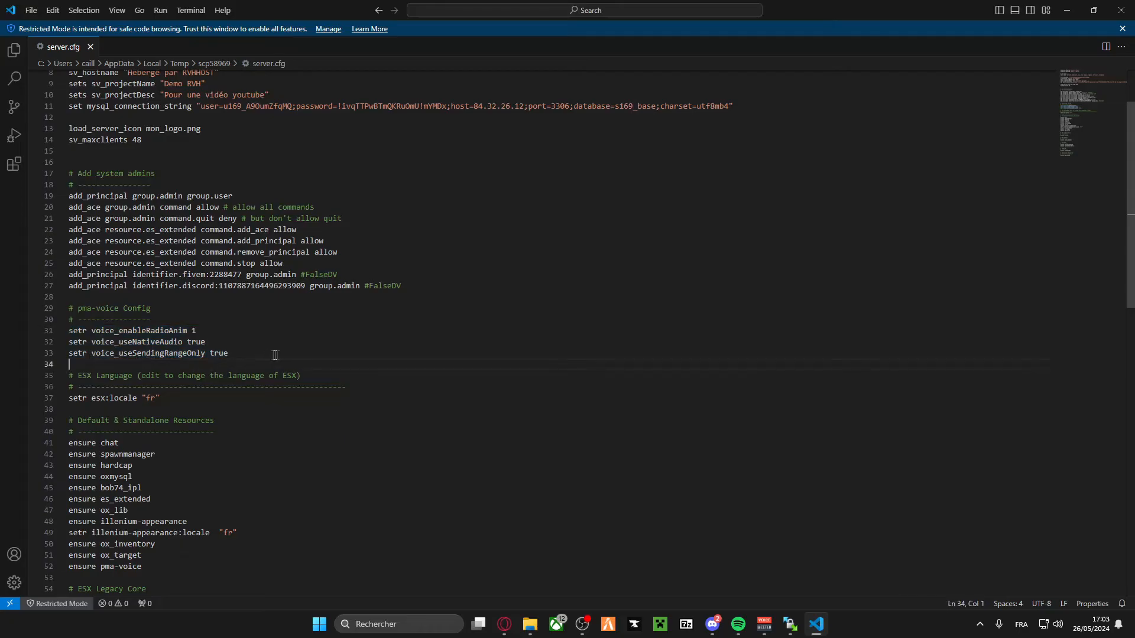
Step: Examine the ESX Language section and its esx:locale value
left_click_drag(161, 398, 19, 396)
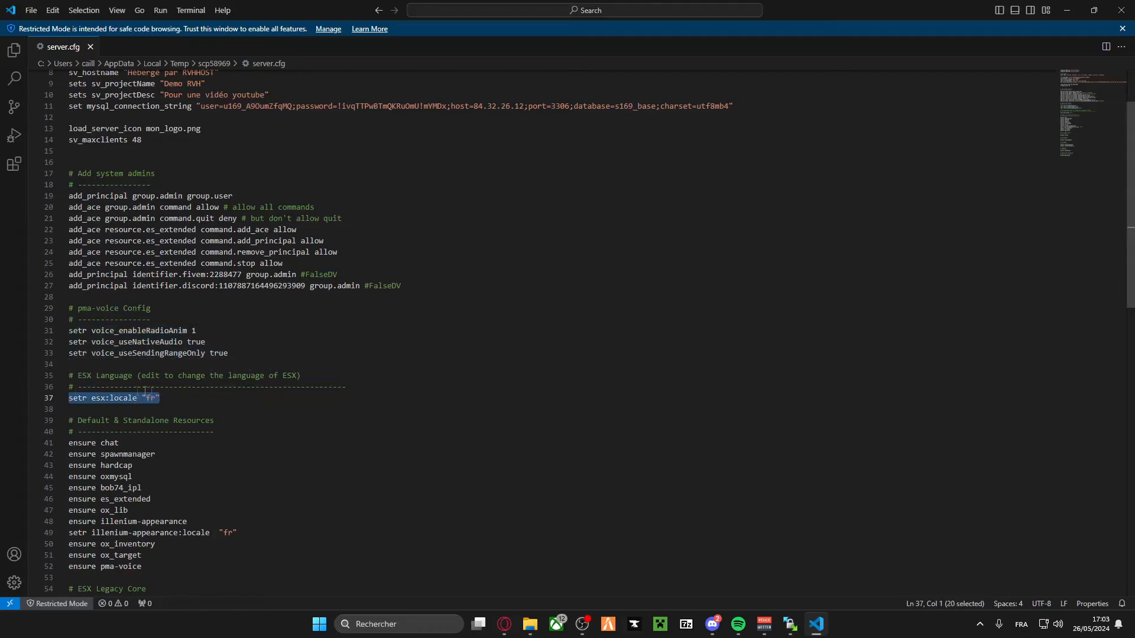
left_click(180, 390)
left_click_drag(83, 375, 114, 376)
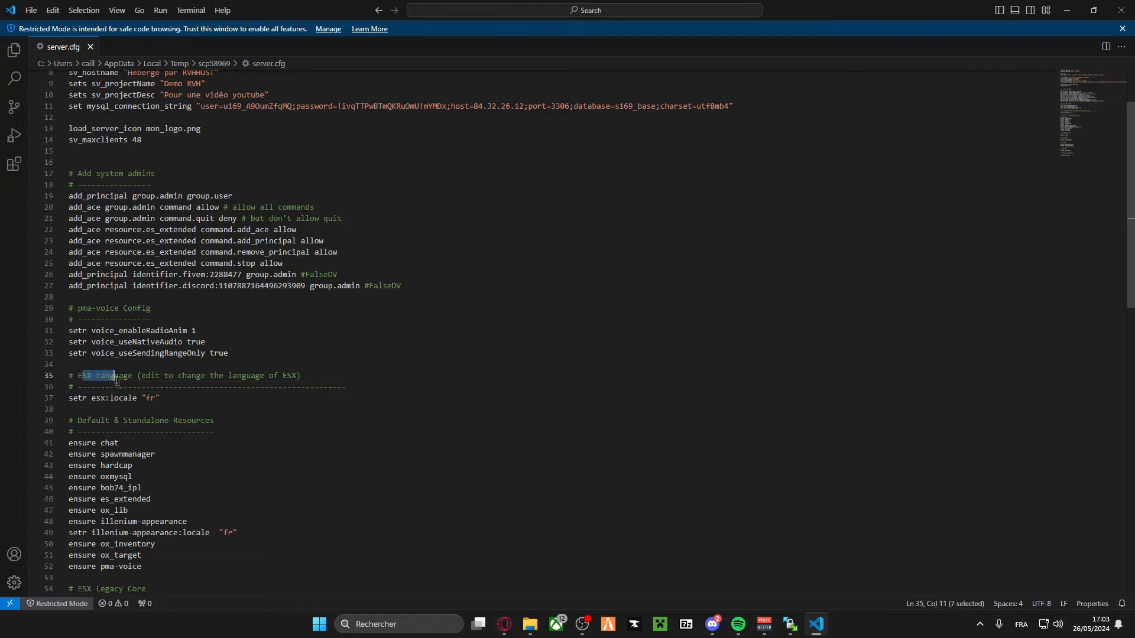
double_click(150, 400)
left_click(165, 403)
left_click_drag(165, 403, 128, 402)
scroll(226, 400, "down", 2)
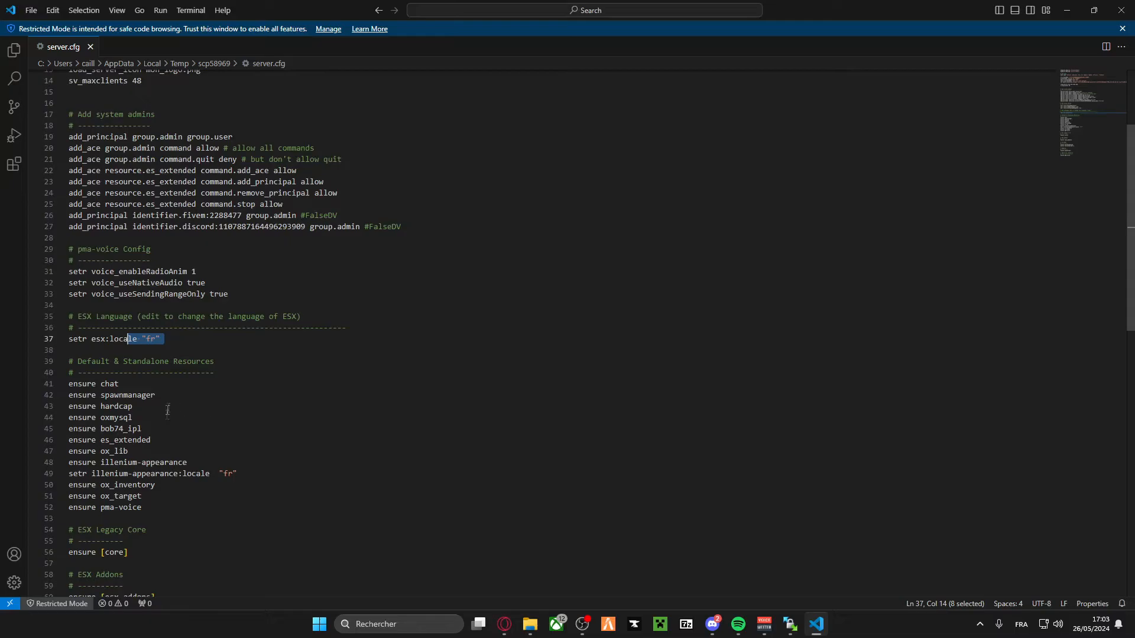
Step: Try removing the illenium-appearance:locale line from the standalone resources and undo the deletion
left_click_drag(264, 473, 70, 462)
key("shift+Down")
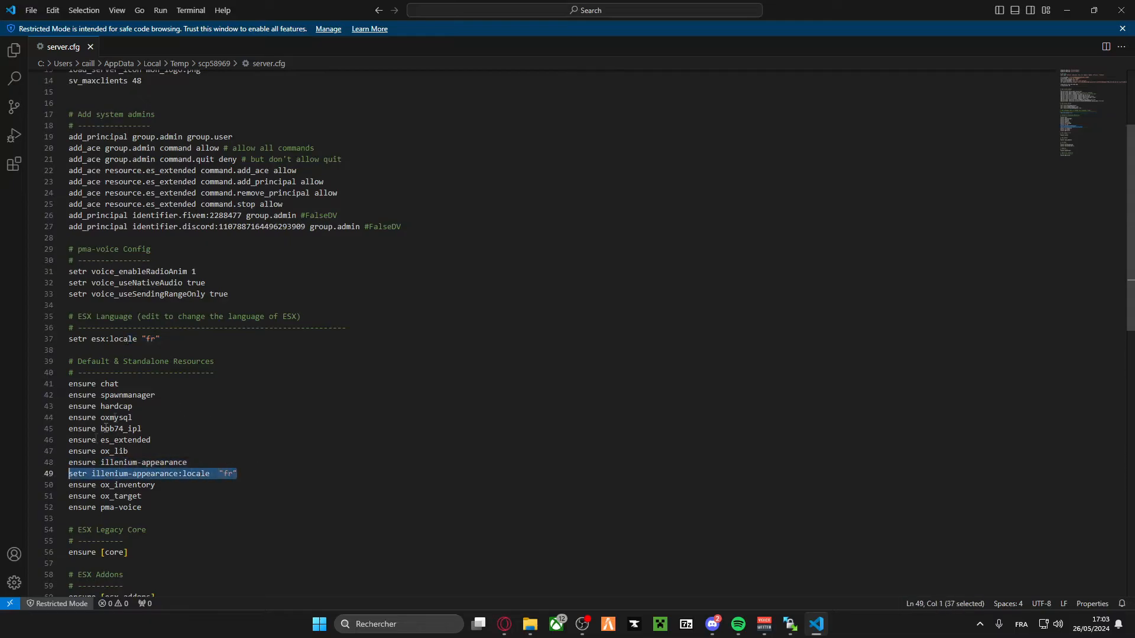
key("BackSpace")
key("ctrl+z")
key("ctrl+y")
key("ctrl+z")
left_click(248, 478)
Step: Review the Default & Standalone Resources block from chat to pma-voice, including the illenium-appearance locale line
left_click_drag(156, 382, 166, 394)
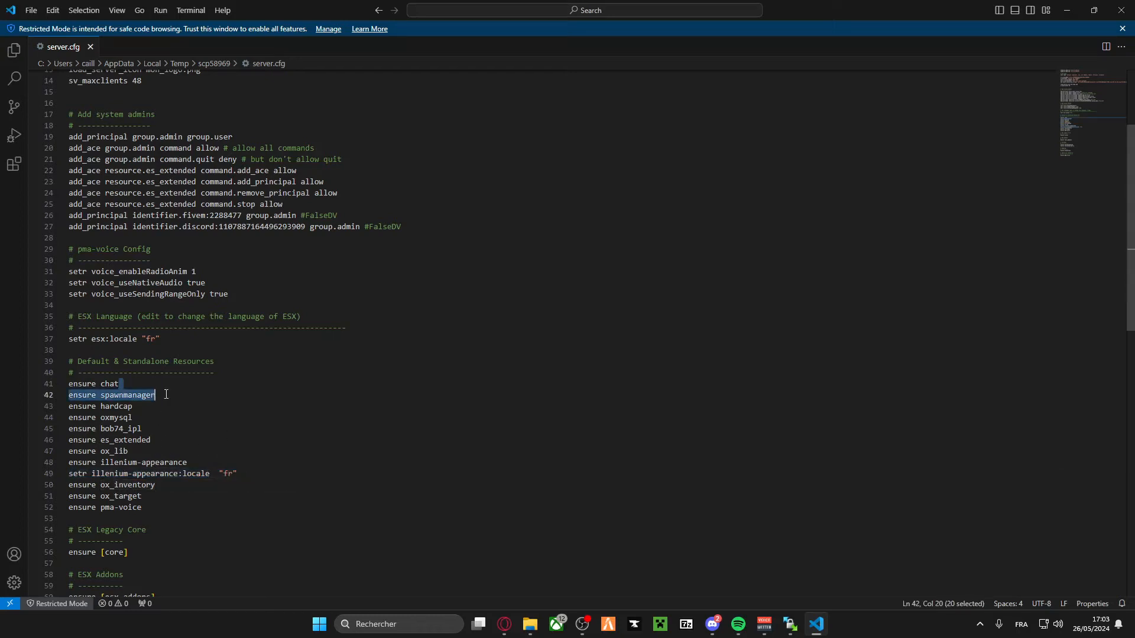
left_click_drag(237, 474, 41, 468)
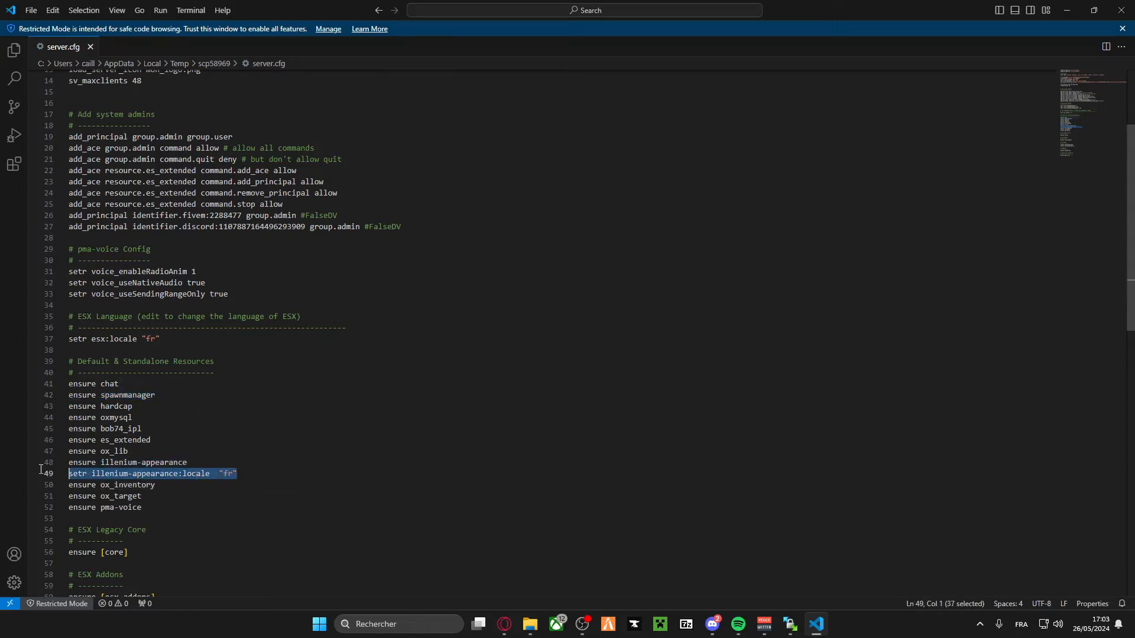
left_click(258, 477)
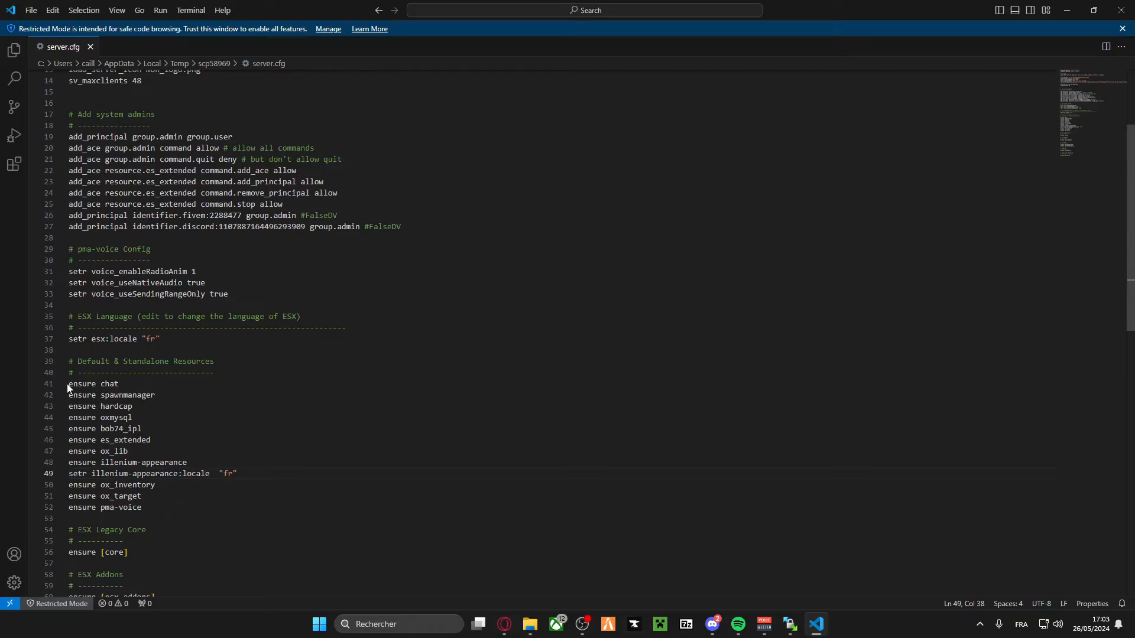
left_click_drag(71, 387, 241, 510)
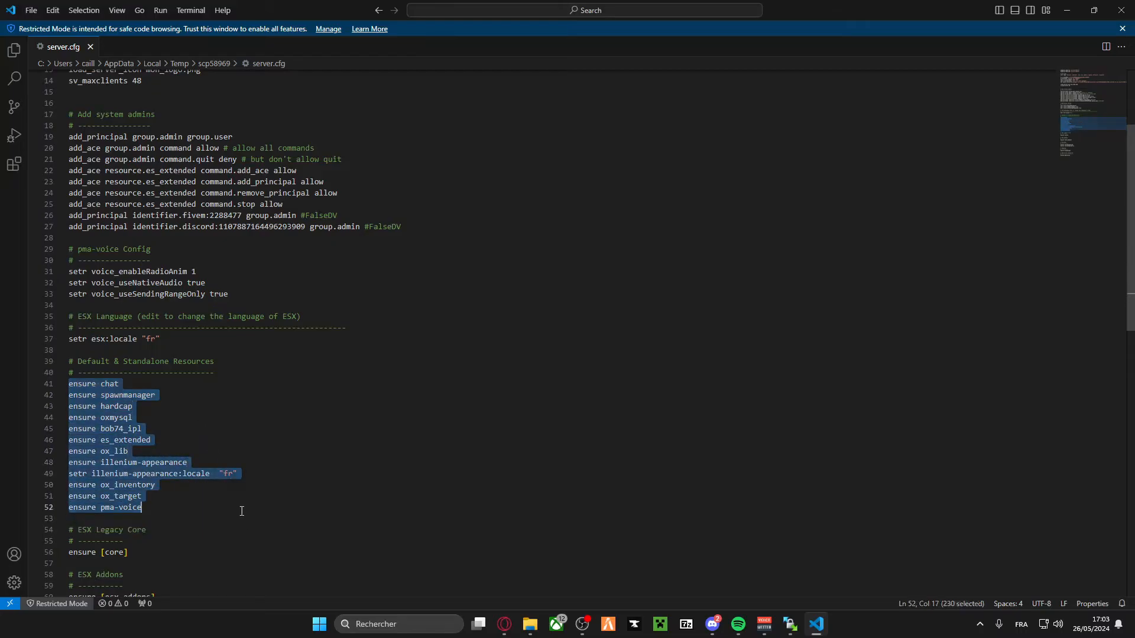
left_click(241, 510)
Step: Review the ensure lines of the ESX Legacy Core, ESX Addons, FalseDev and Mapping sections
scroll(241, 510, "down", 4)
left_click_drag(128, 433, 47, 433)
left_click(163, 429)
left_click_drag(134, 436, 55, 434)
left_click(154, 435)
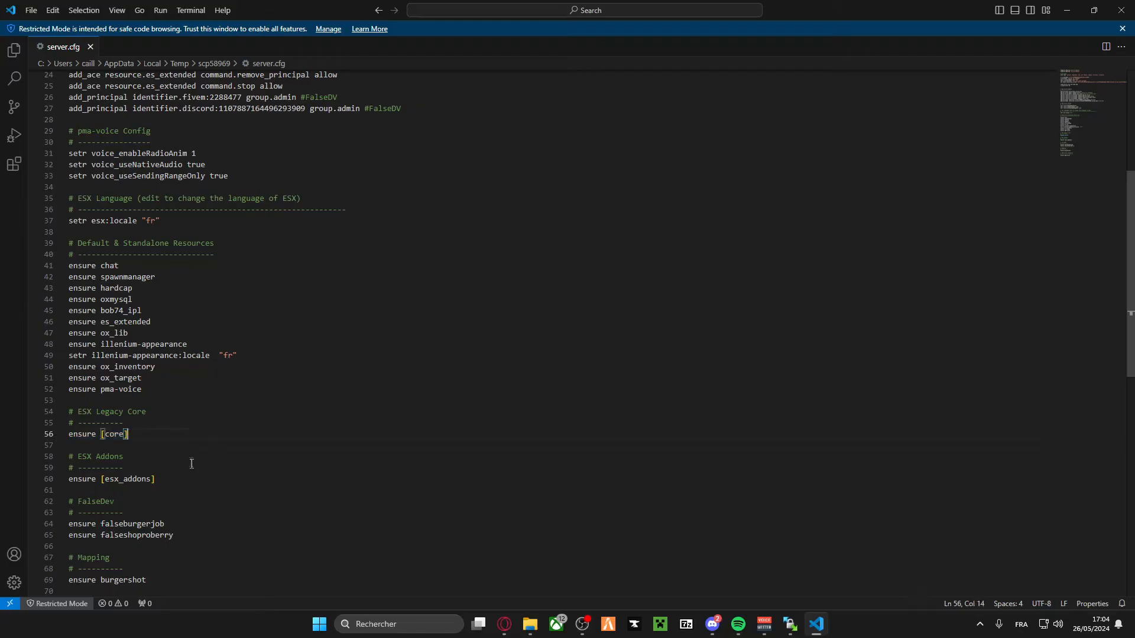
left_click_drag(159, 479, 66, 480)
scroll(177, 449, "down", 3)
left_click_drag(208, 436, 45, 425)
mouse_move(228, 463)
left_mouse_down()
mouse_move(16, 425)
mouse_move(16, 438)
mouse_move(228, 463)
left_mouse_up()
left_click(233, 503)
left_click(246, 545)
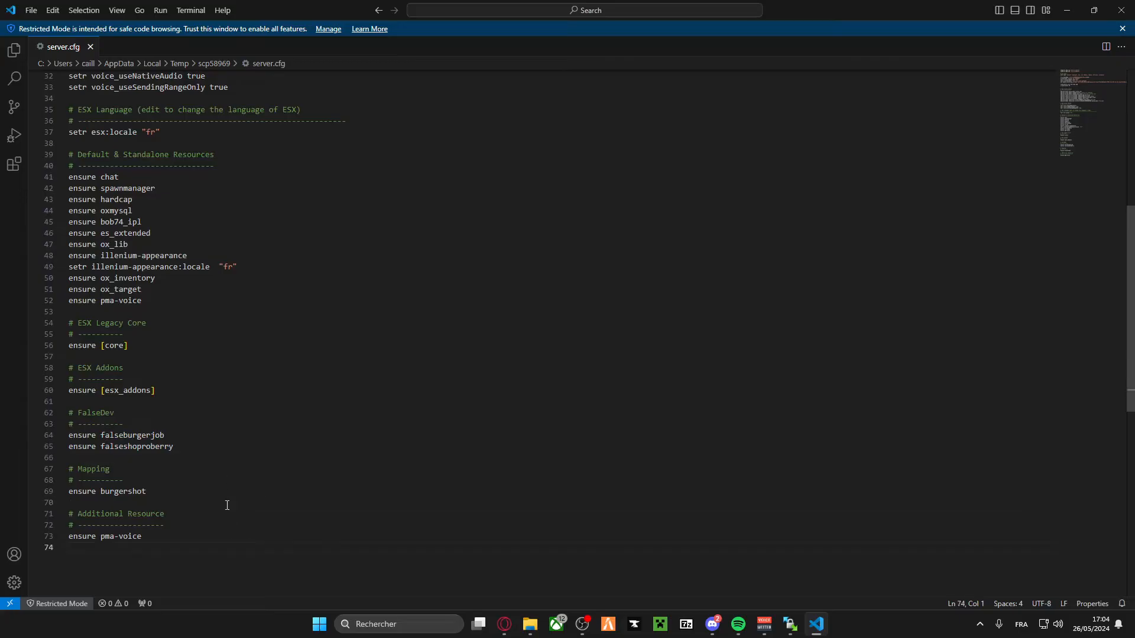
Step: Delete the Additional Resource section with its duplicate ensure pma-voice line and save server.cfg
left_click(215, 535)
left_click_drag(220, 524, 70, 527)
left_click_drag(145, 536, 55, 515)
key("BackSpace")
key("BackSpace")
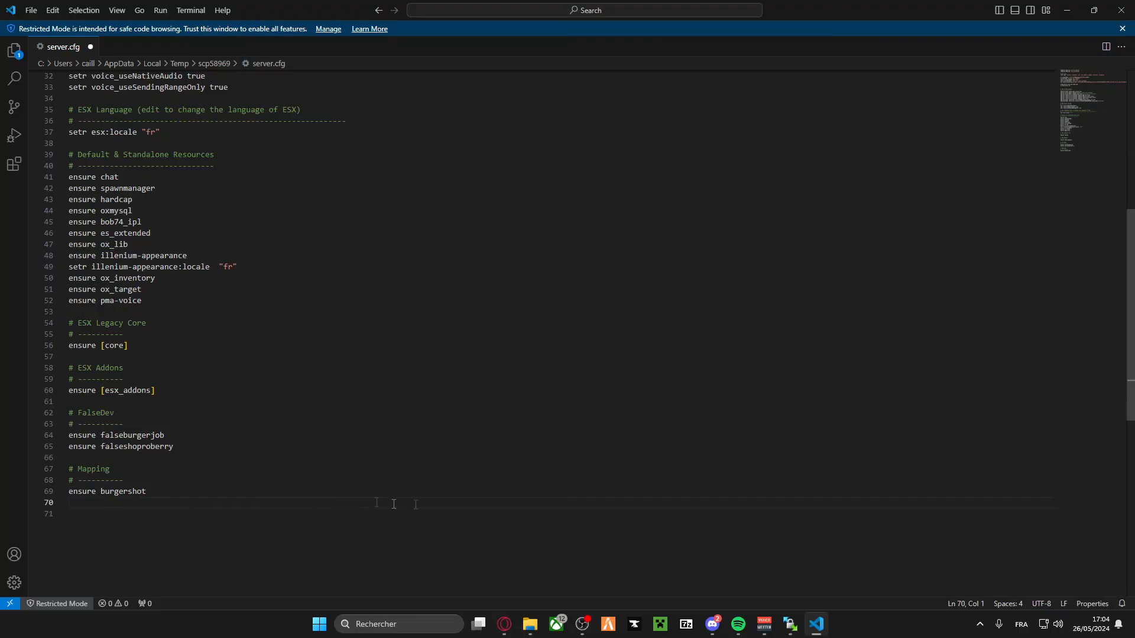
key("ctrl+s")
Step: Review the opening block of server.cfg, from the endpoint lines through the database connection to sv_maxclients
scroll(393, 503, "up", 10)
scroll(306, 402, "down", 20)
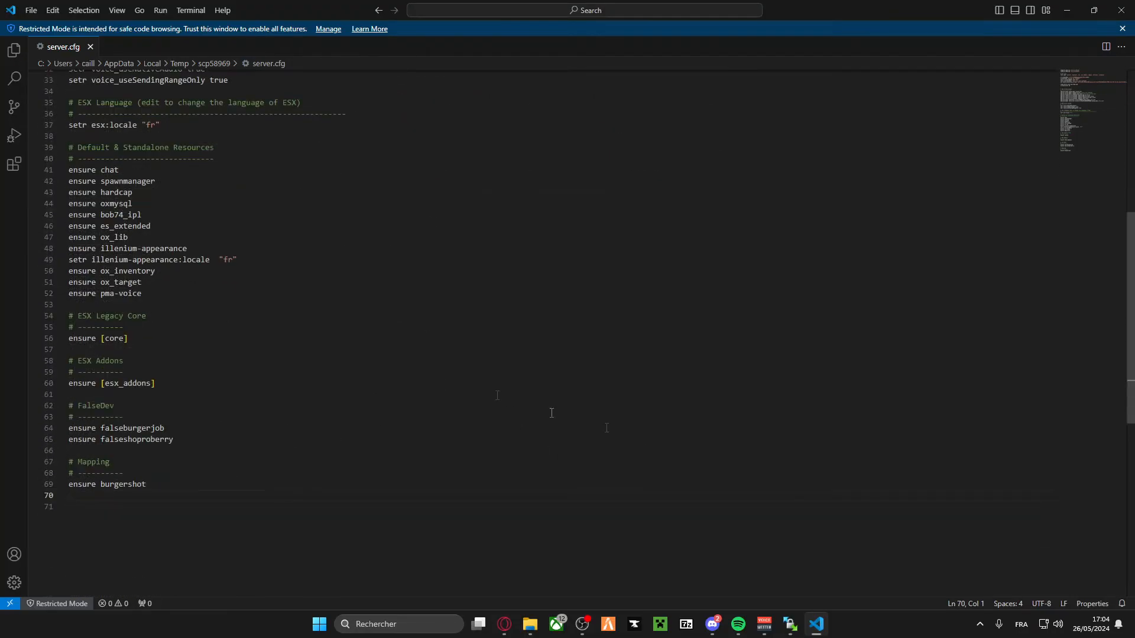
scroll(425, 297, "up", 5)
scroll(425, 297, "up", 15)
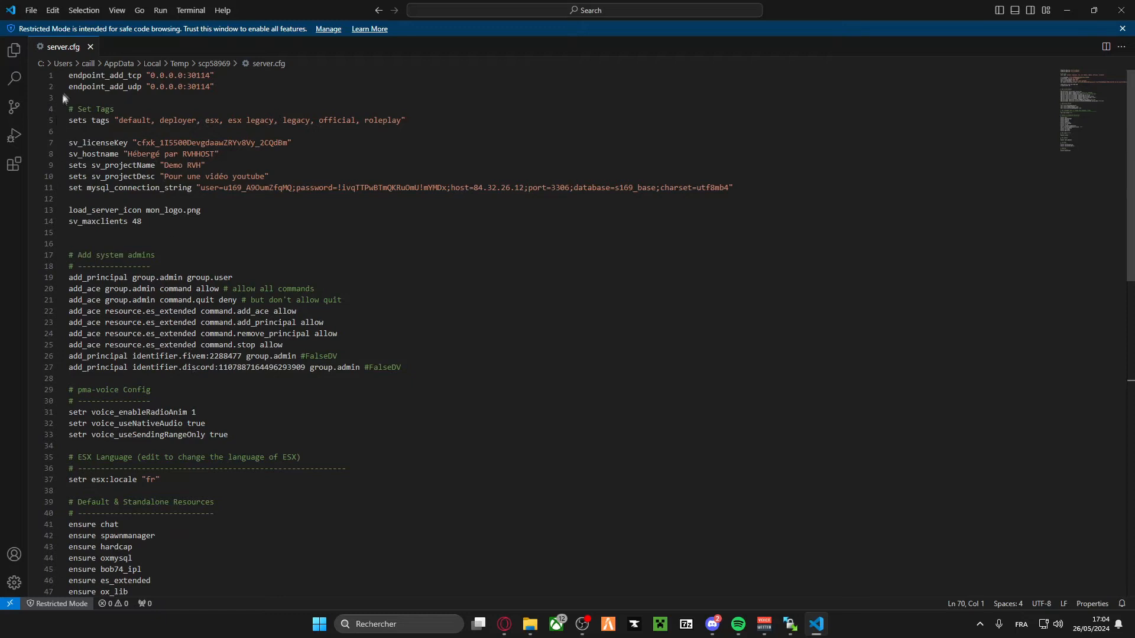
mouse_move(72, 76)
left_mouse_down()
mouse_move(219, 89)
mouse_move(216, 225)
mouse_move(235, 235)
mouse_move(70, 73)
left_mouse_up()
left_click_drag(244, 235, 69, 75)
scroll(309, 116, "down", 5)
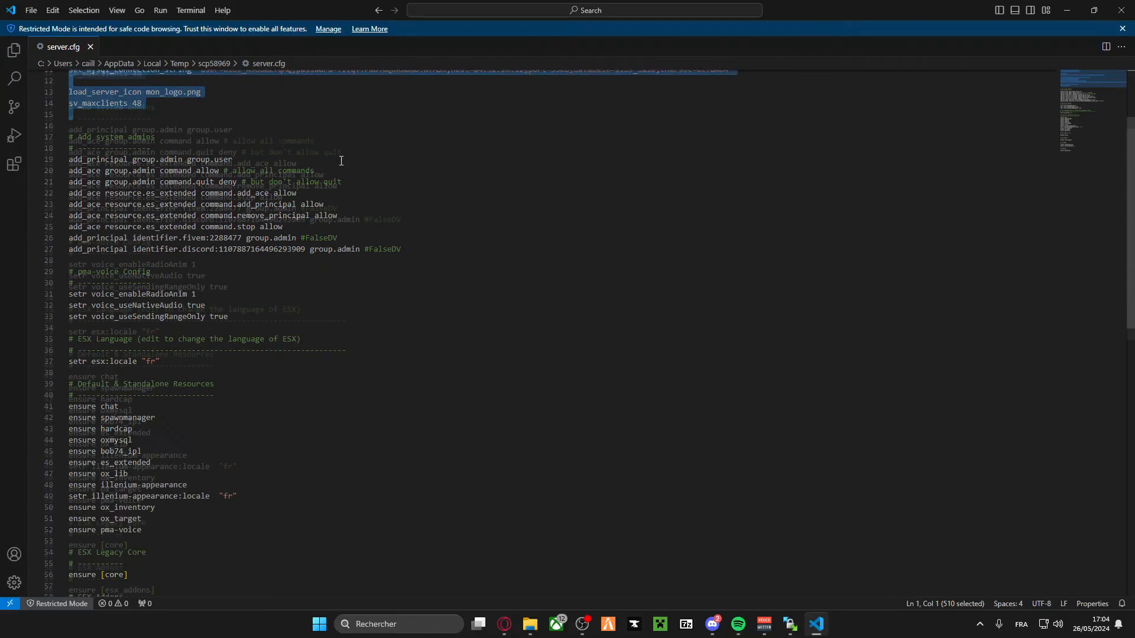
scroll(221, 205, "up", 5)
Step: Go over the rest of server.cfg once more: admins, voice, ESX language and all resource sections through Mapping
left_click_drag(458, 368, 6, 268)
scroll(167, 324, "down", 3)
scroll(168, 323, "down", 3)
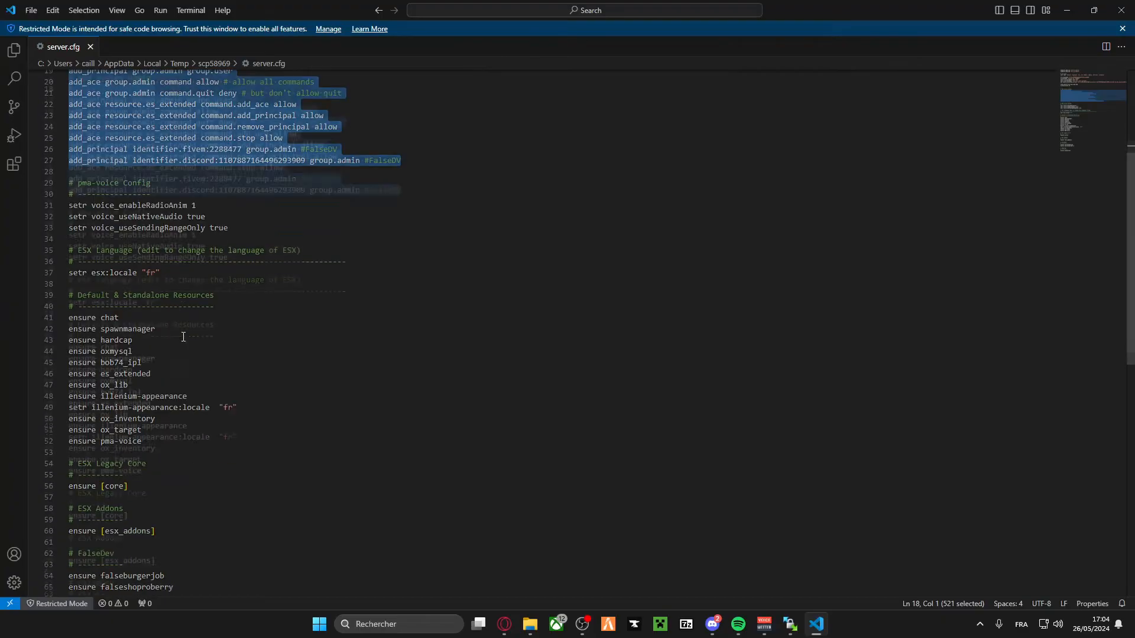
left_click_drag(190, 273, 43, 207)
scroll(187, 327, "down", 4)
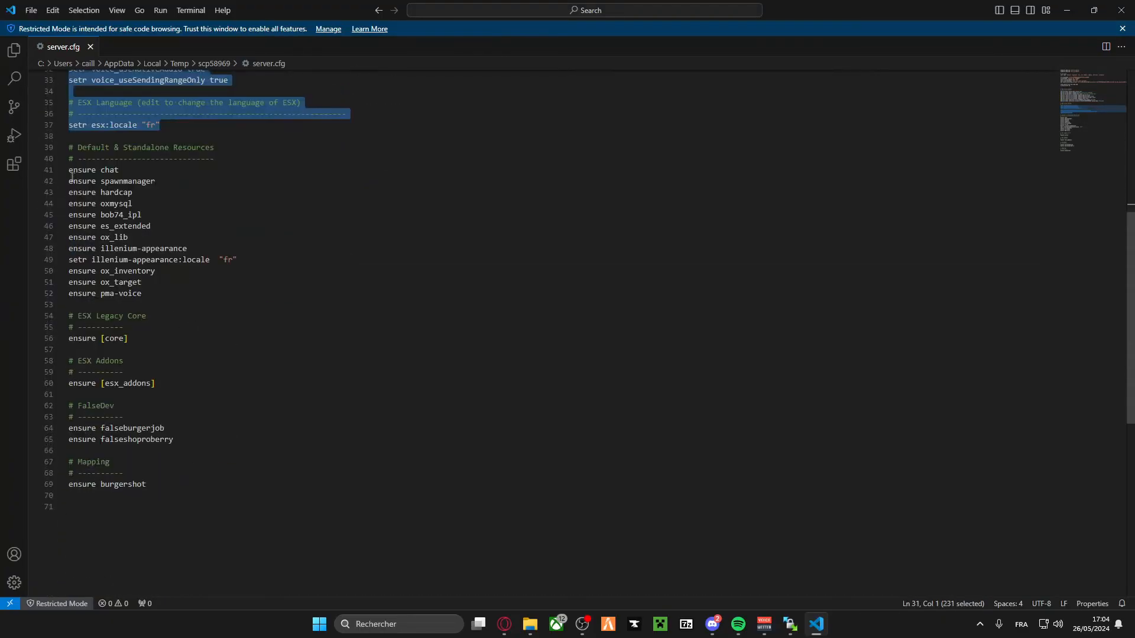
left_click_drag(177, 491, 32, 177)
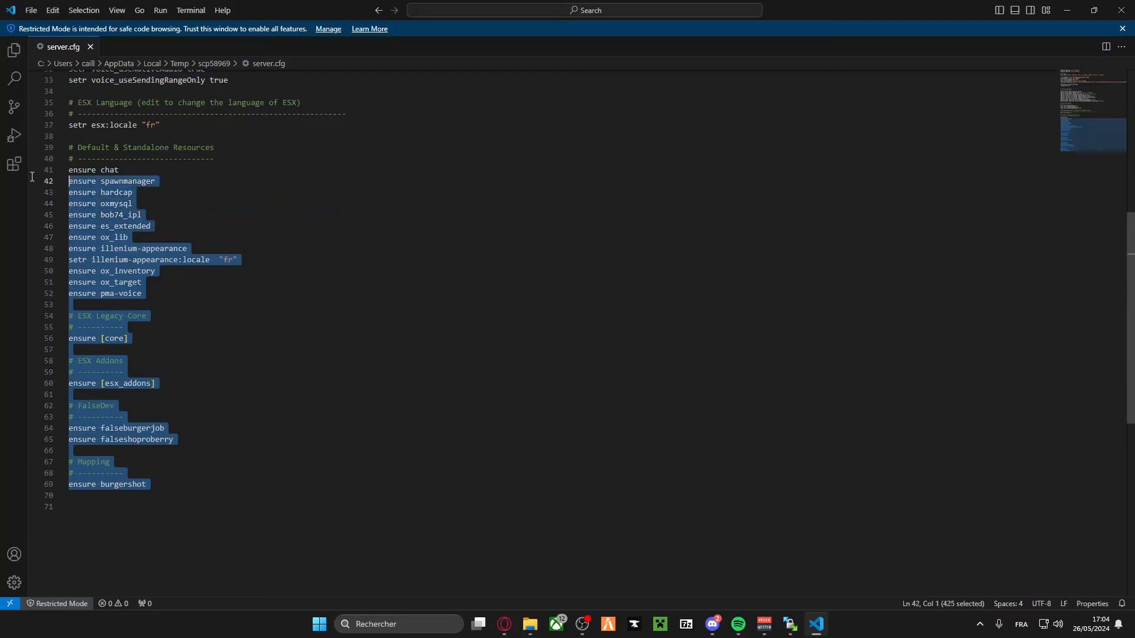
left_click(335, 258)
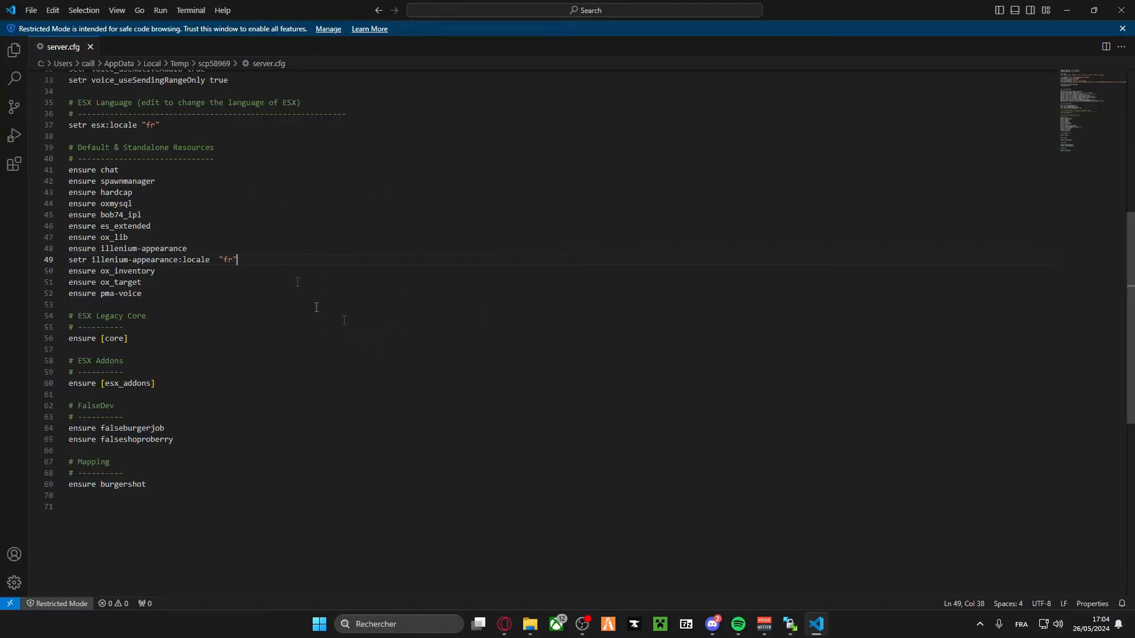
scroll(374, 197, "up", 6)
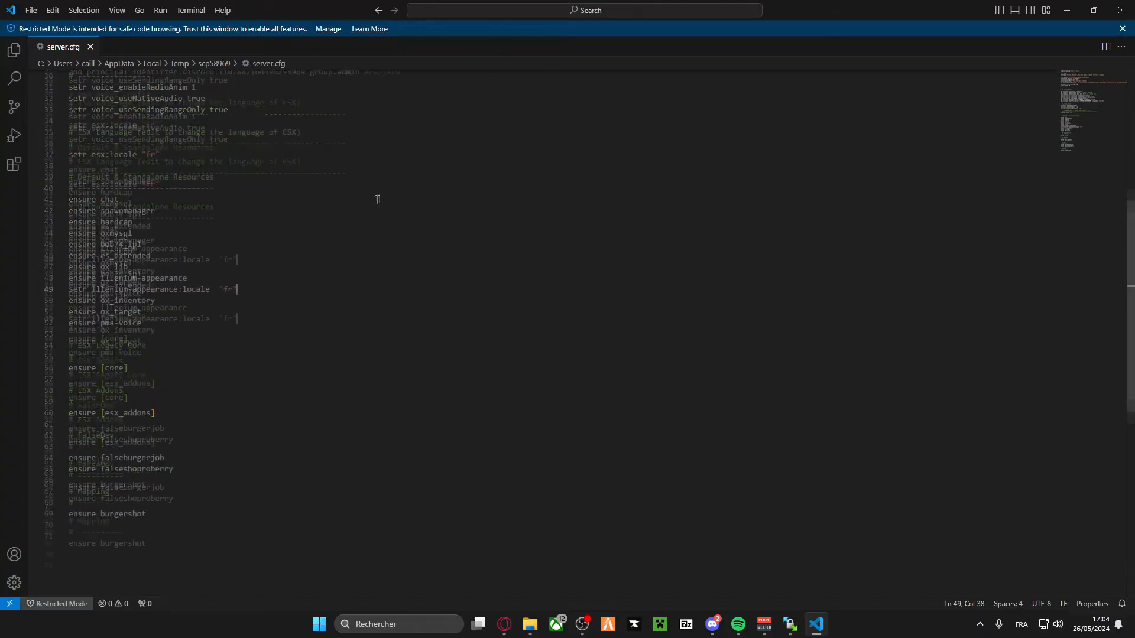
left_click(289, 395)
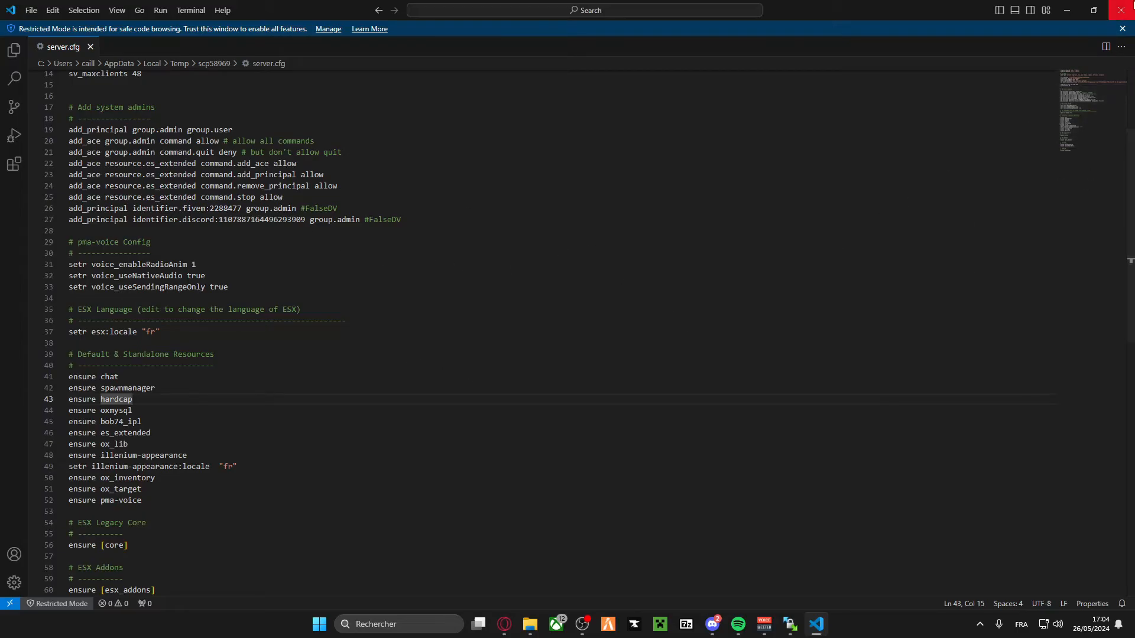
Step: Close the server.cfg editor, switch to the RVHHost panel, dismiss the database connection details and open the server's console
left_click(1132, 5)
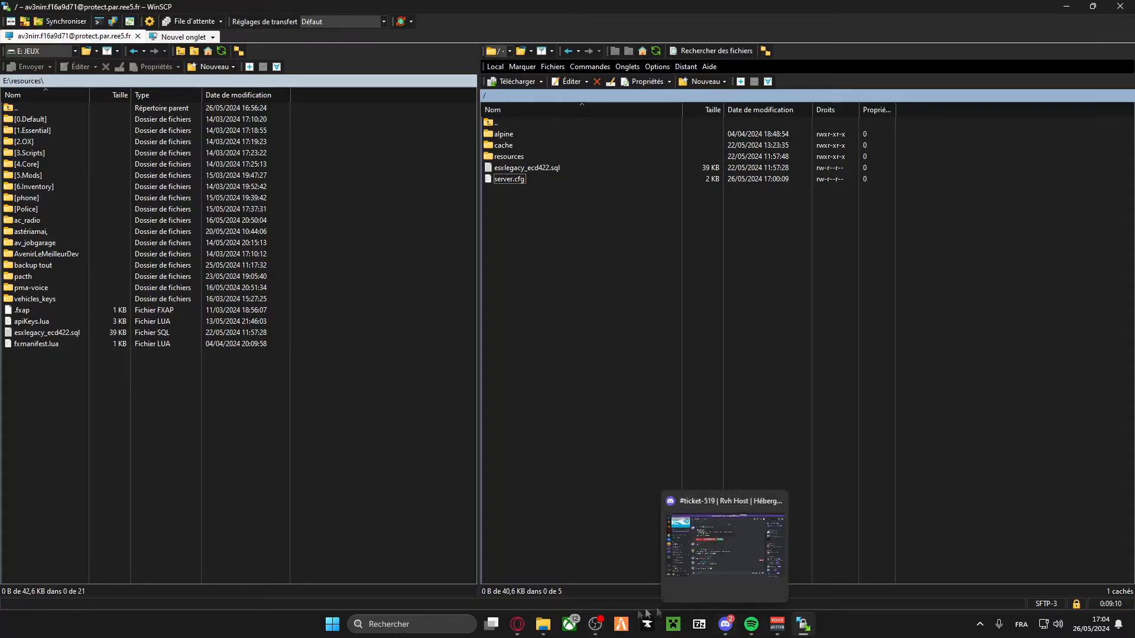
mouse_move(595, 622)
left_click(526, 625)
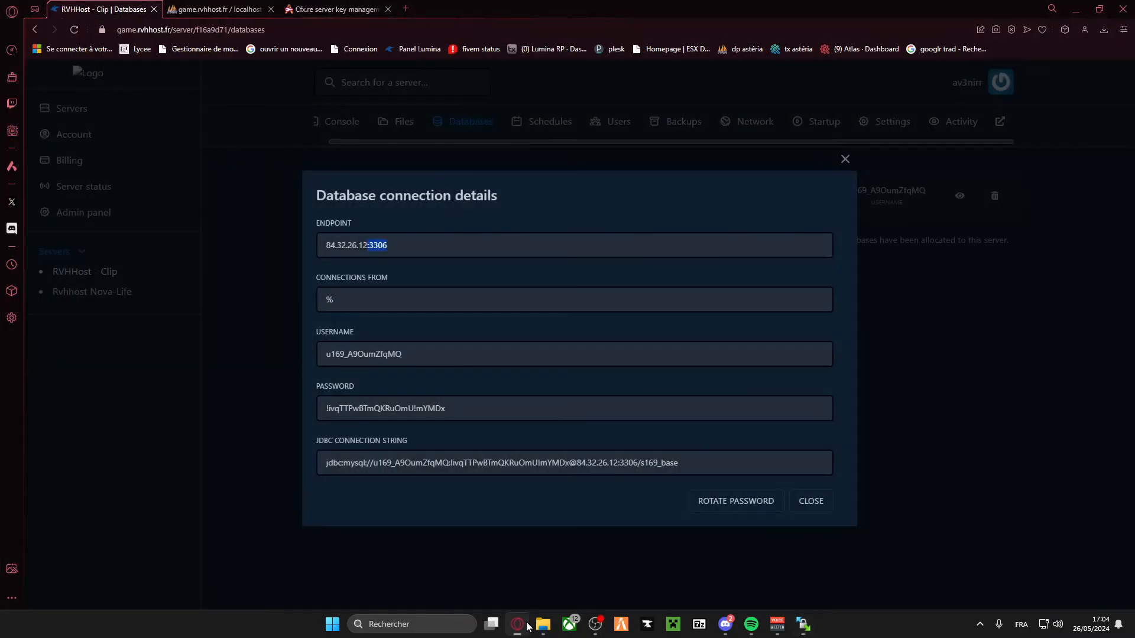
left_click(819, 504)
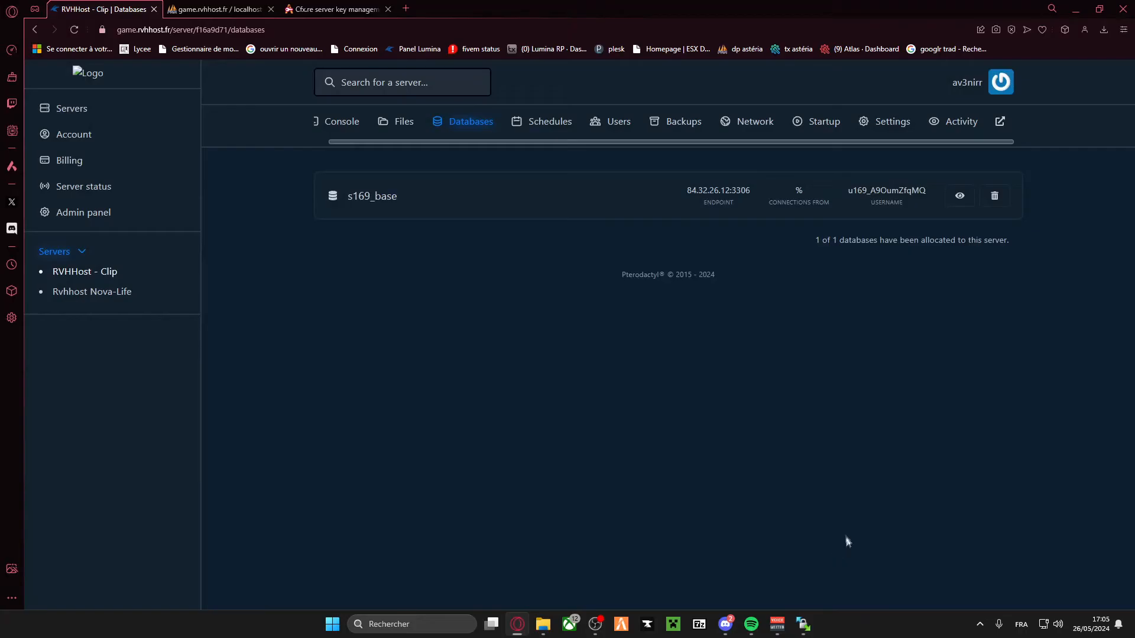
left_click(332, 122)
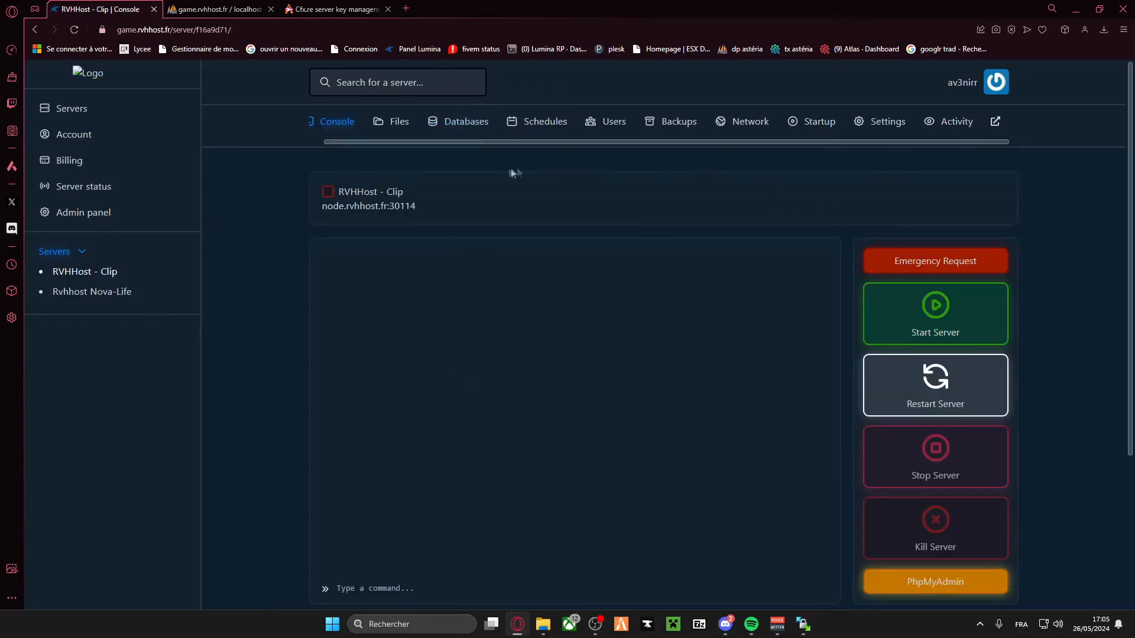
Step: Check the port of the Txadmin allocation in the server's network allocations
left_click(739, 132)
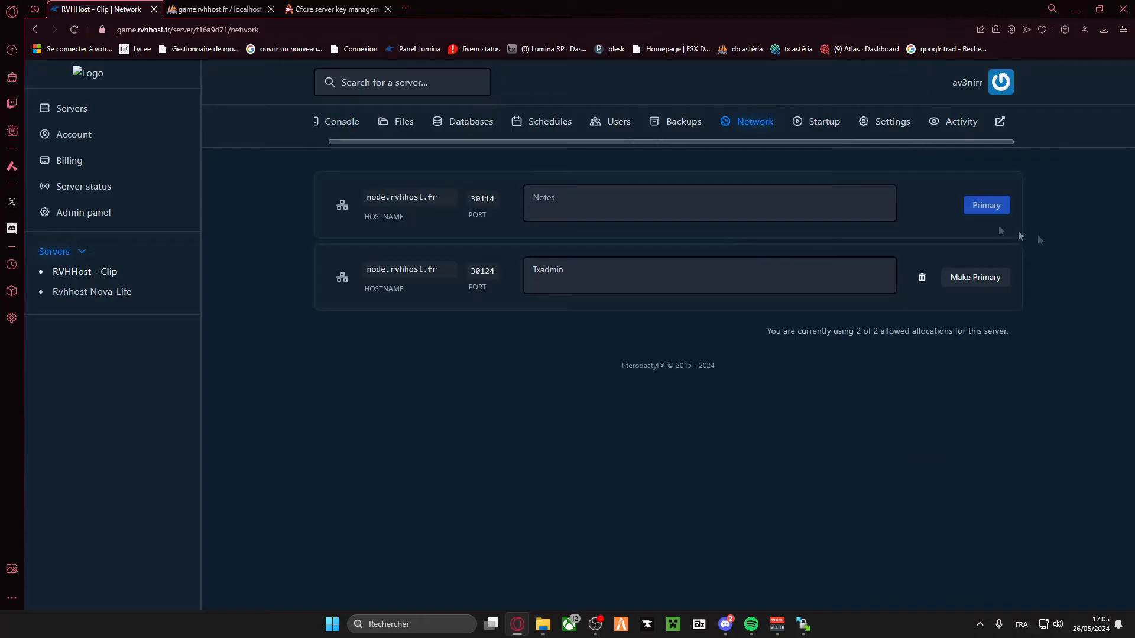
double_click(484, 271)
left_click(899, 118)
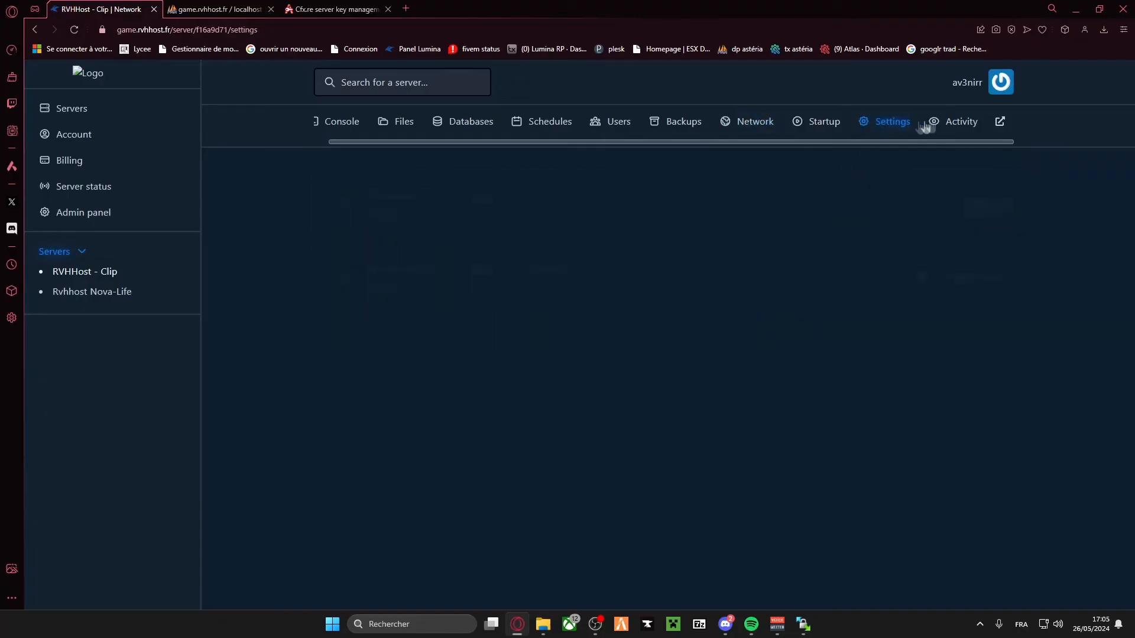
Step: Review the server's startup variables, especially the txAdmin port and the Enable txAdmin setting
left_click(818, 120)
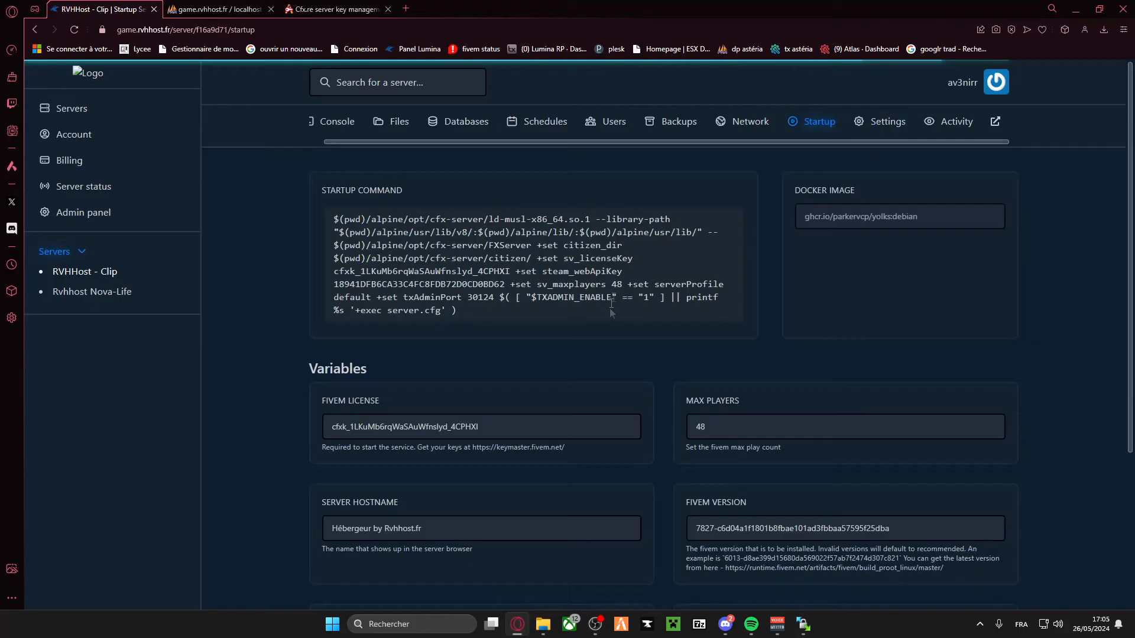
scroll(598, 363, "down", 4)
left_click_drag(734, 435, 642, 429)
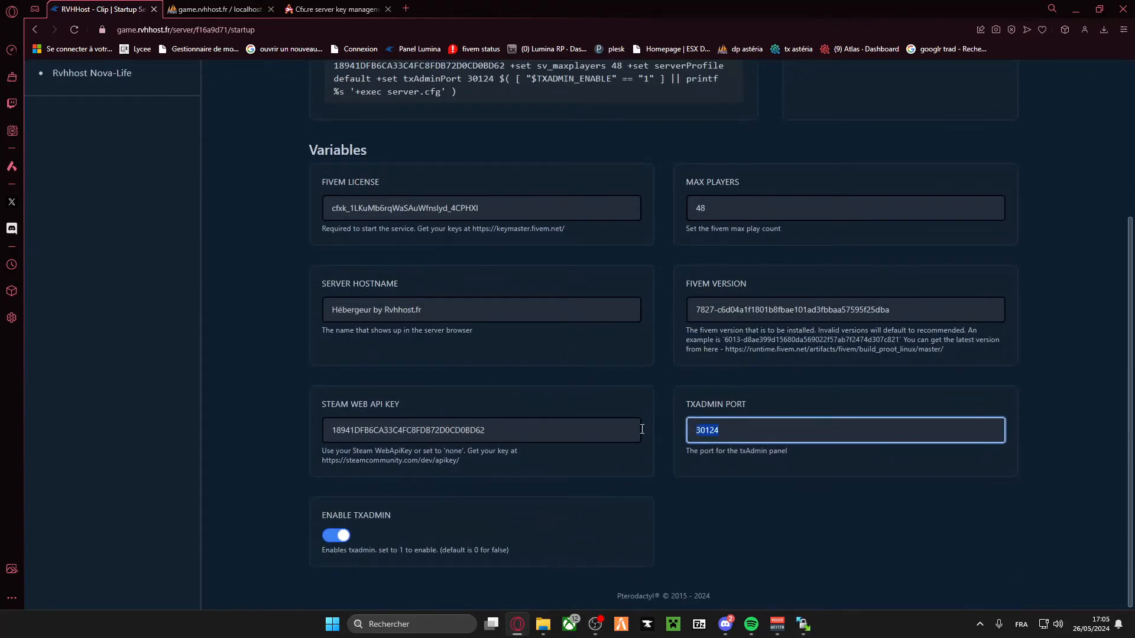
left_click_drag(295, 505, 507, 561)
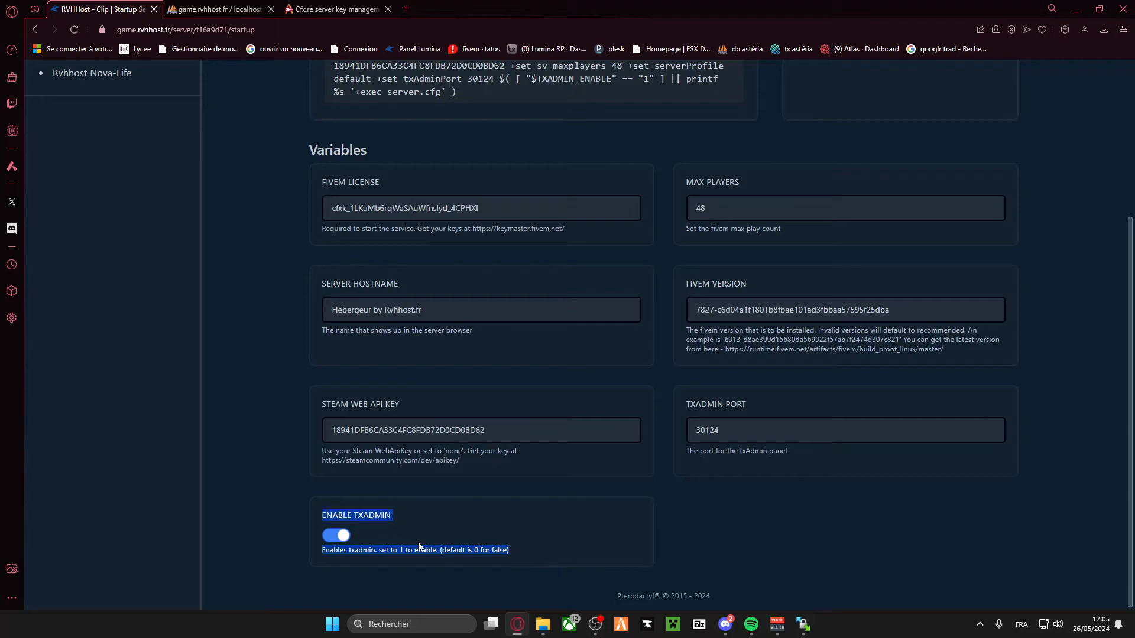
left_click(347, 544)
left_click_drag(322, 550, 530, 550)
left_click(532, 550)
scroll(631, 528, "up", 4)
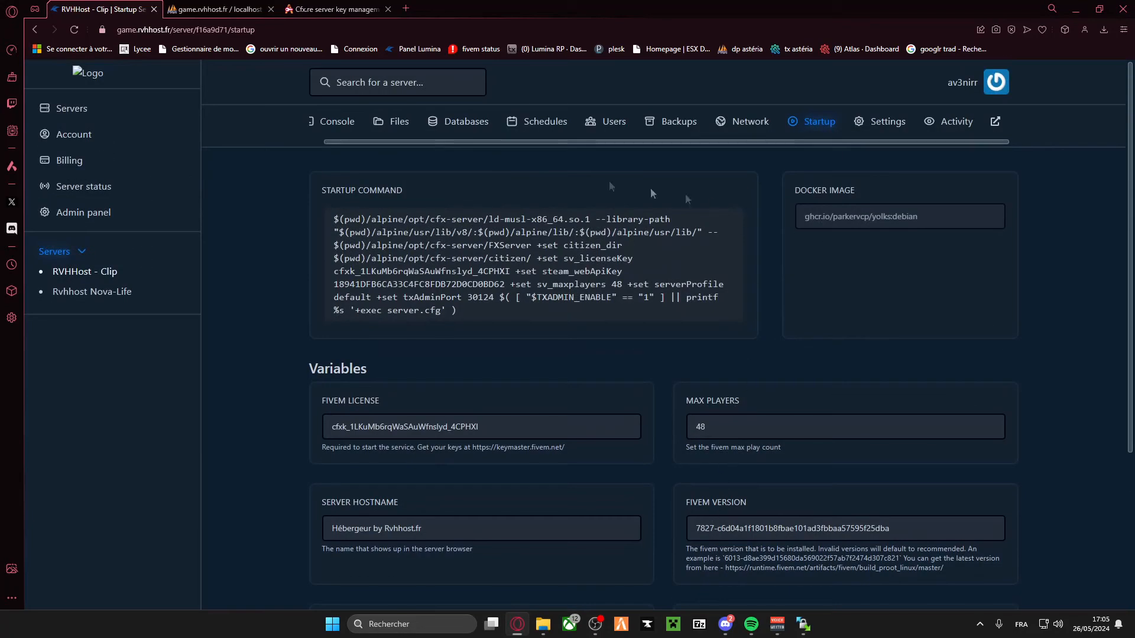
Step: Return to the server's console and open the txAdmin web address printed in its output
left_click(347, 124)
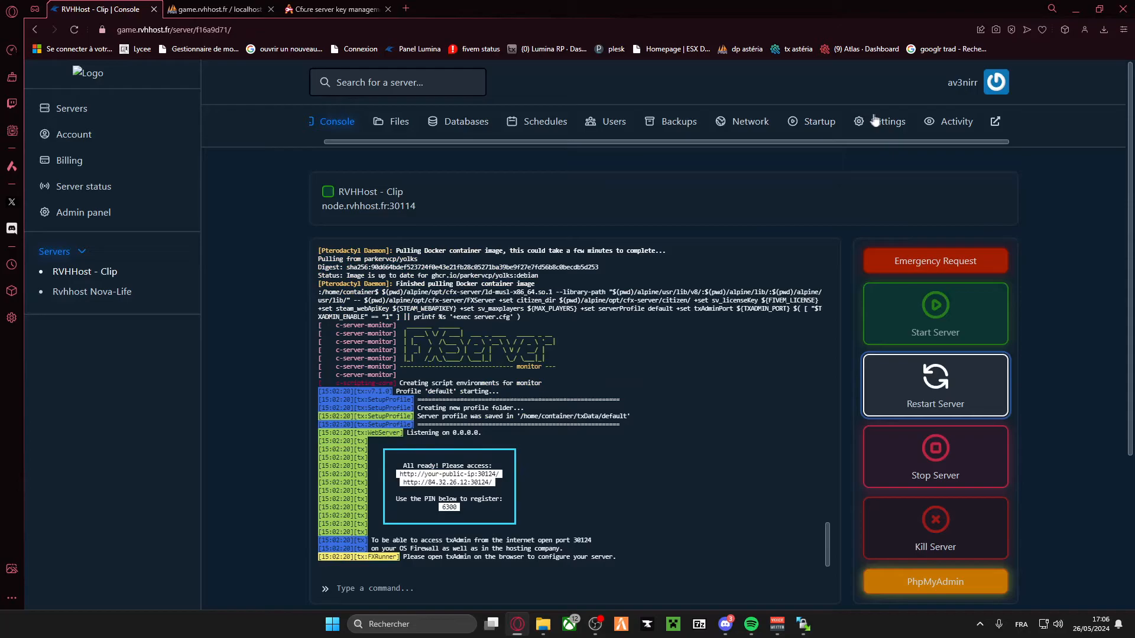
left_click(932, 123)
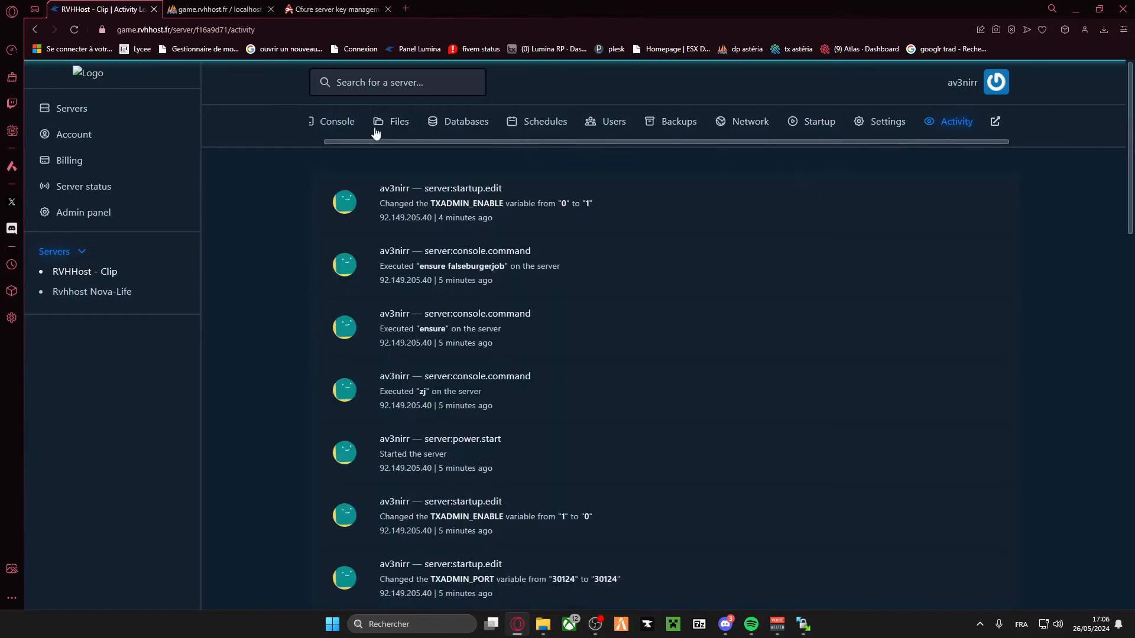
left_click(347, 122)
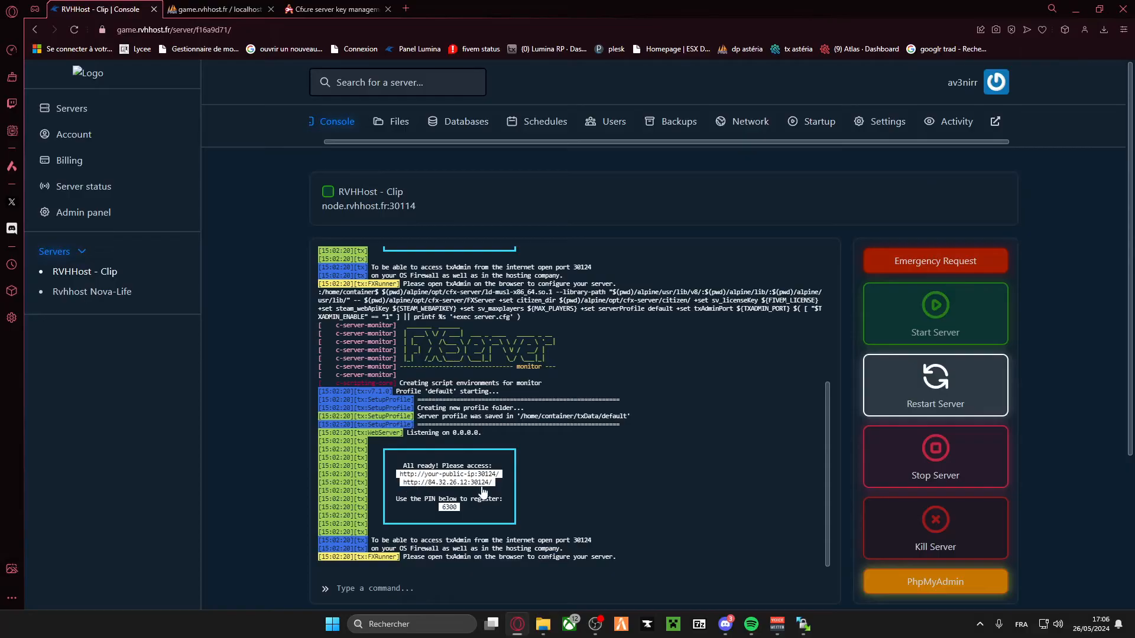
left_click(427, 490)
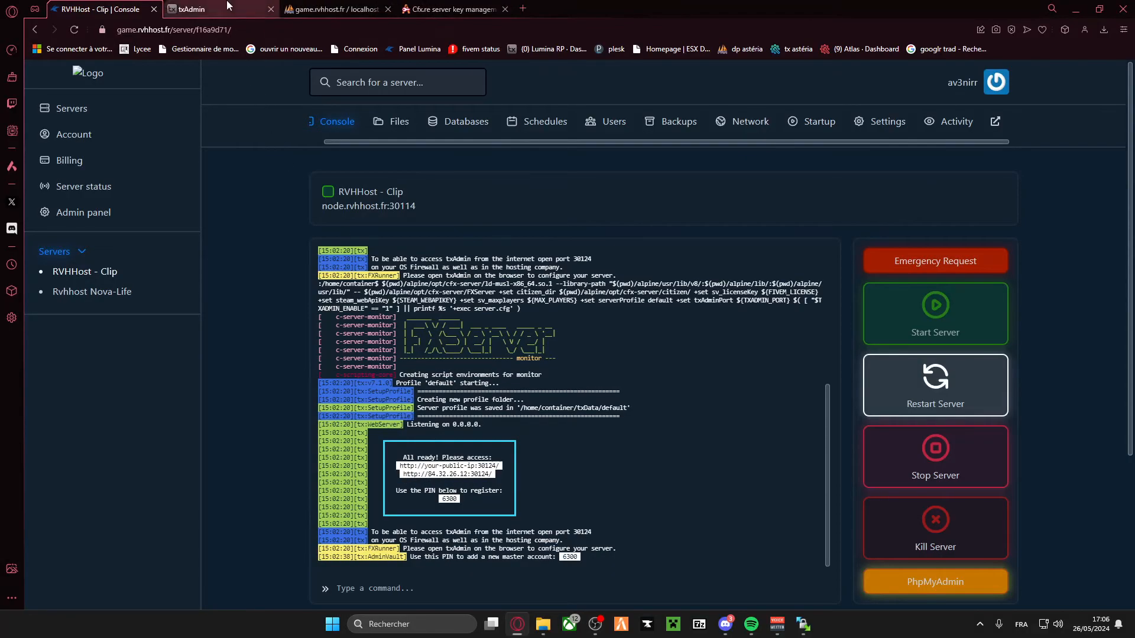
Step: Copy the registration PIN from the console, enter it in txAdmin and link the Cfx.re account
left_click(234, 11)
left_click(121, 7)
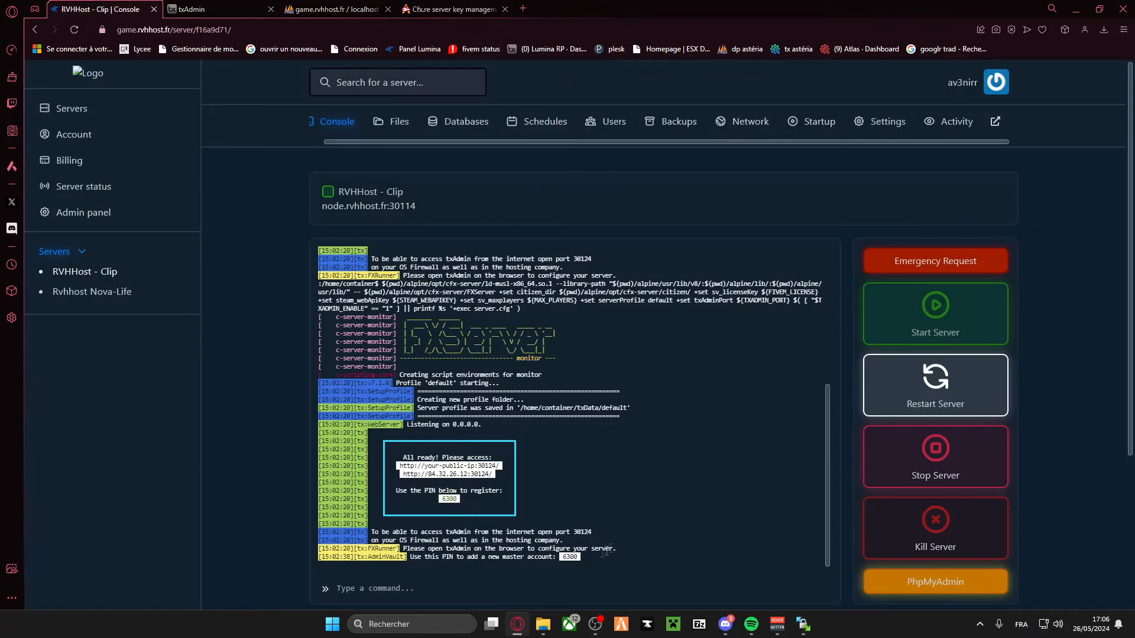
left_click(251, 9)
left_click(569, 361)
key("ctrl+v")
left_click(576, 396)
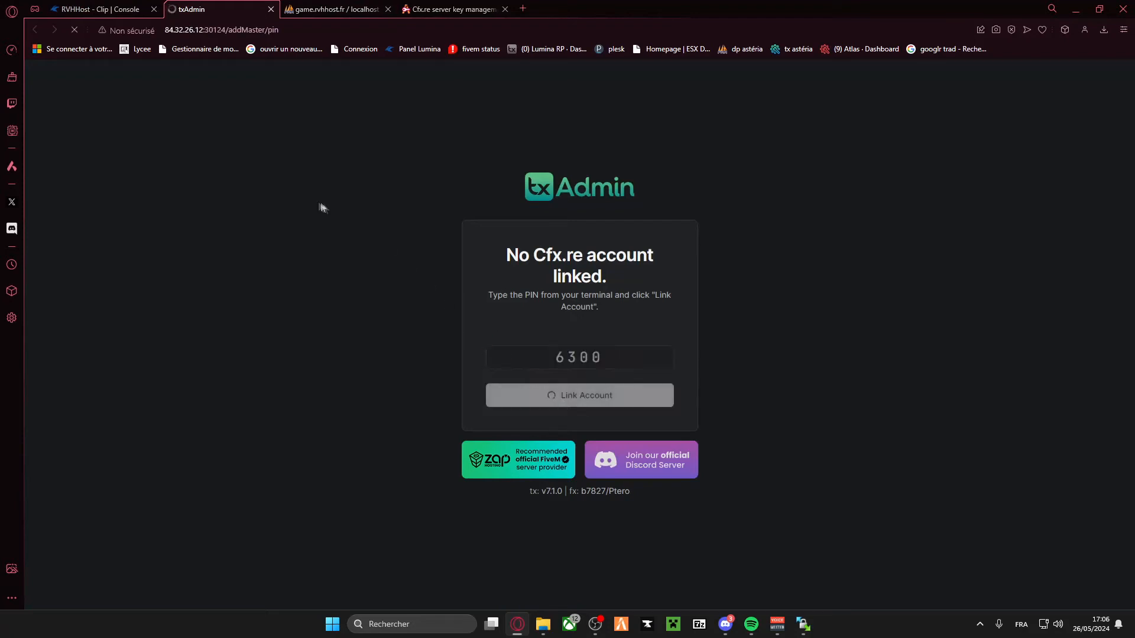
left_click(597, 387)
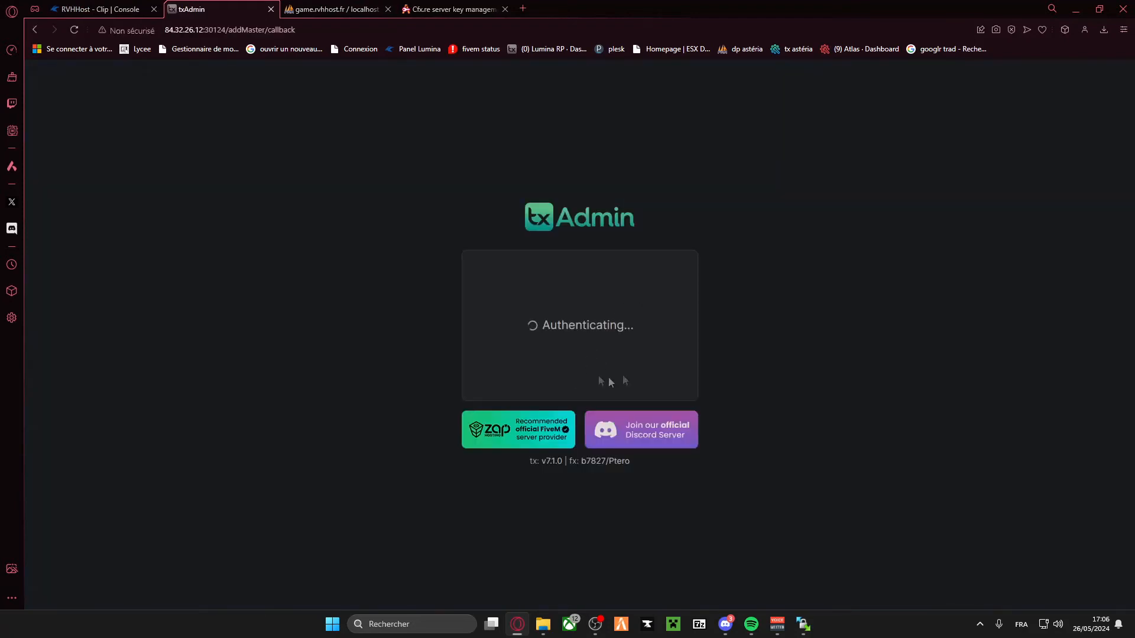
Step: Enter and confirm the backup password, accept the Creator PLA and txAdmin License, and register the master account
left_click(567, 328)
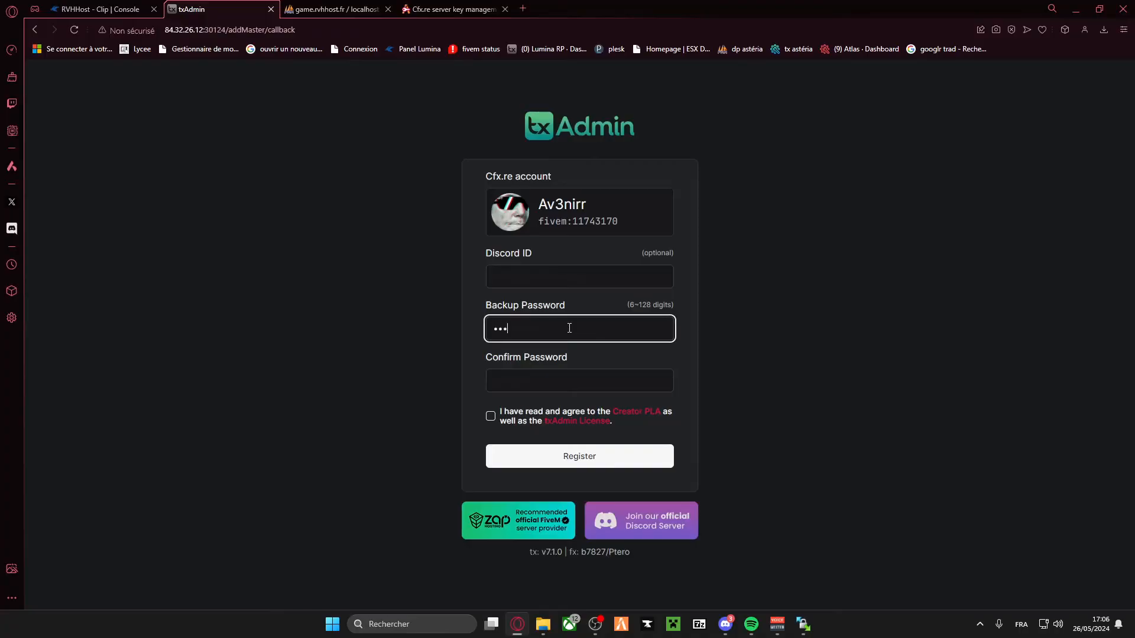
key("Tab")
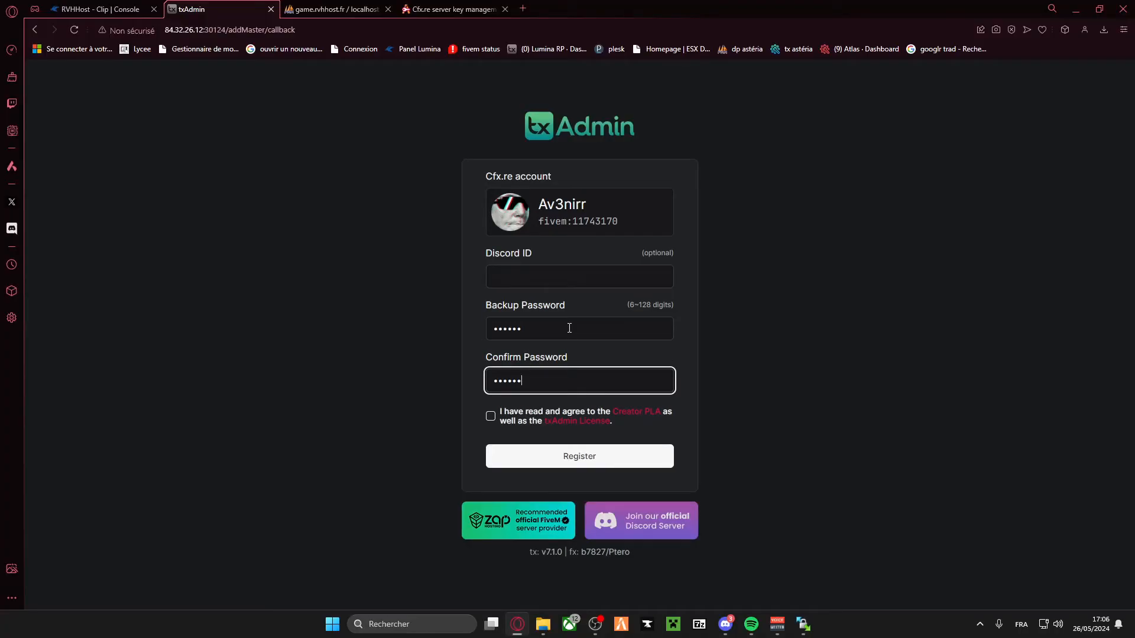
left_click(489, 416)
left_click(560, 459)
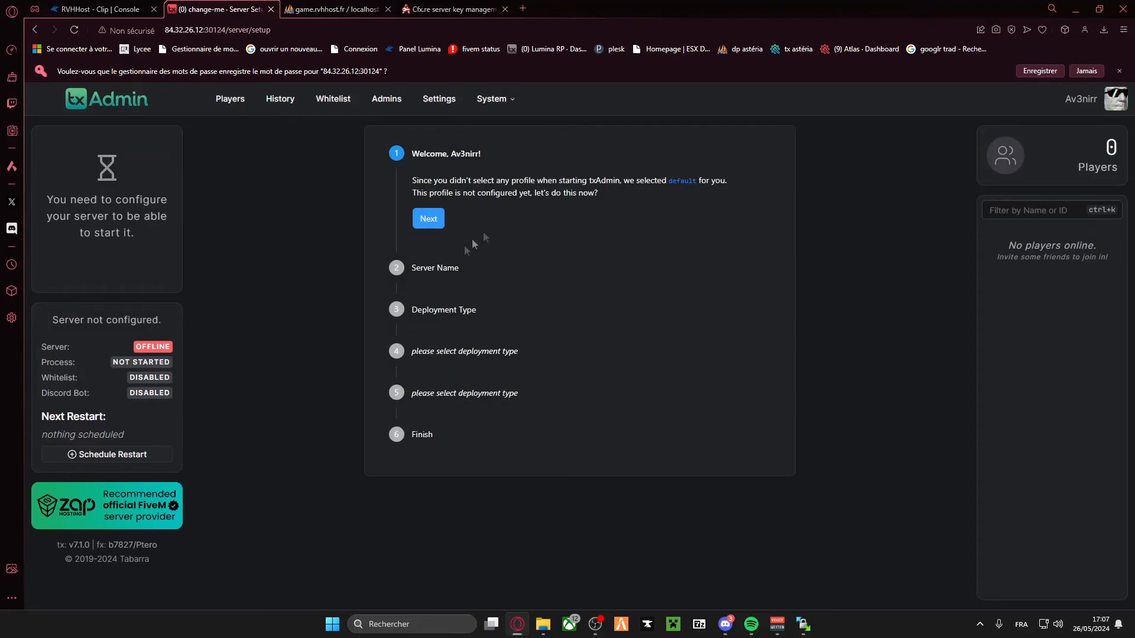
Step: Begin the txAdmin profile setup, name the server Rvh Test and continue to the deployment type
left_click(429, 219)
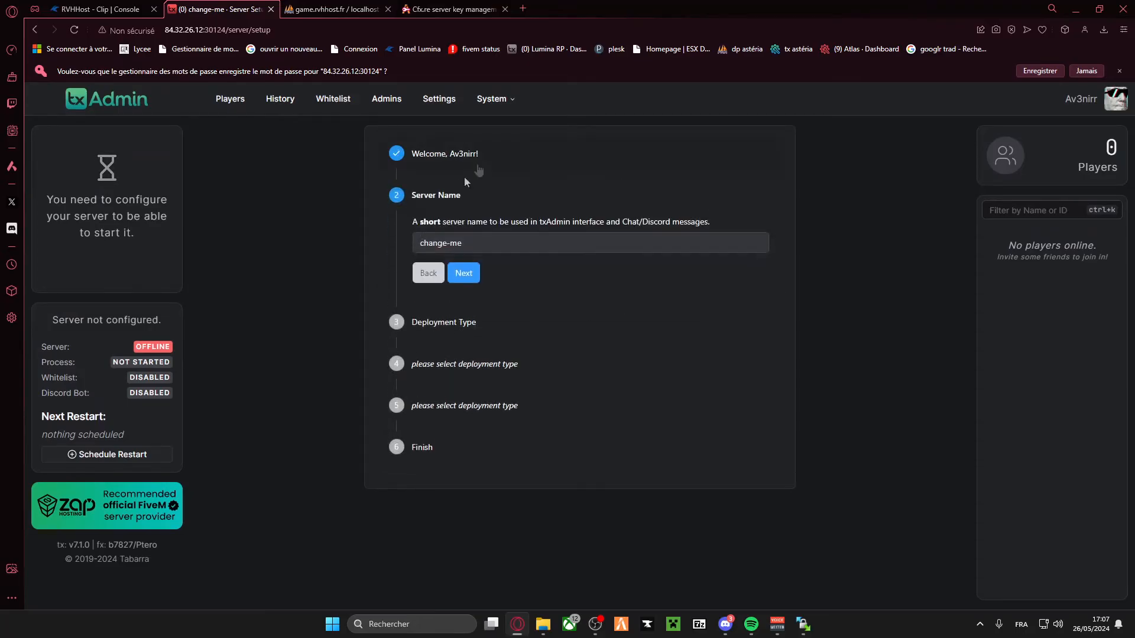
key("BackSpace")
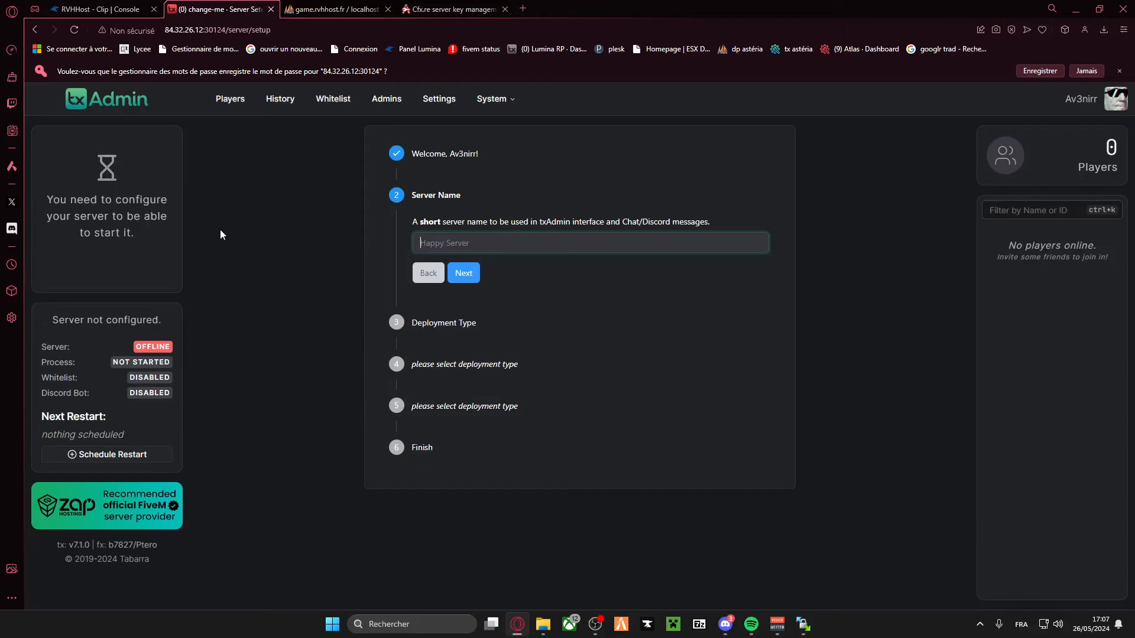
type("Fal")
key("BackSpace")
key("BackSpace")
key("BackSpace")
type("Ast")
key("BackSpace")
key("BackSpace")
key("BackSpace")
type("Rvh ")
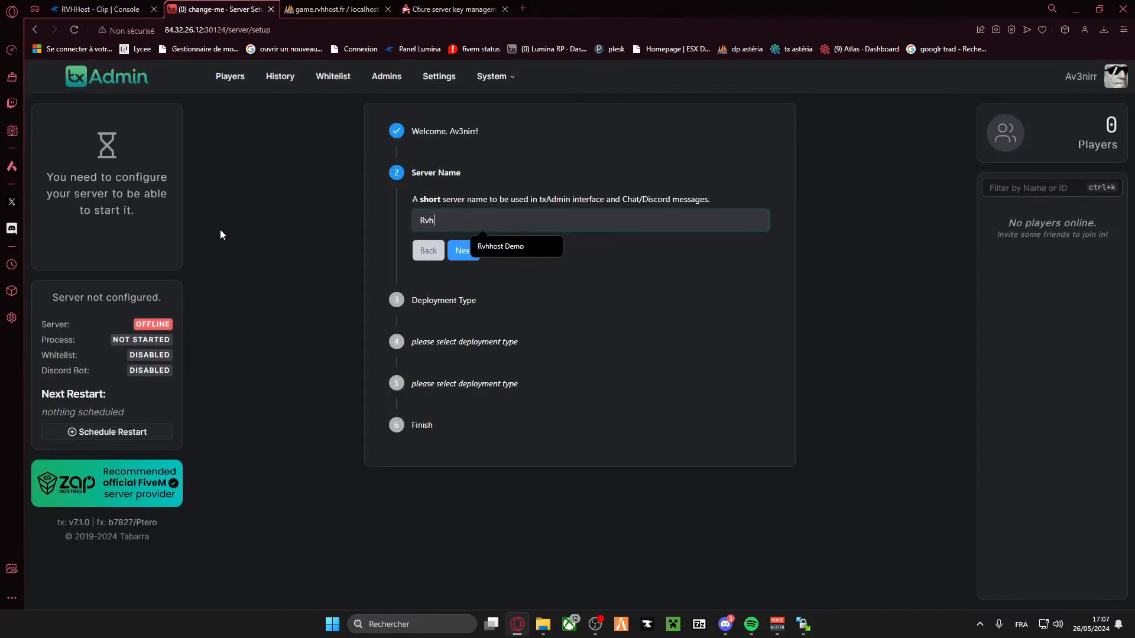
type("Test")
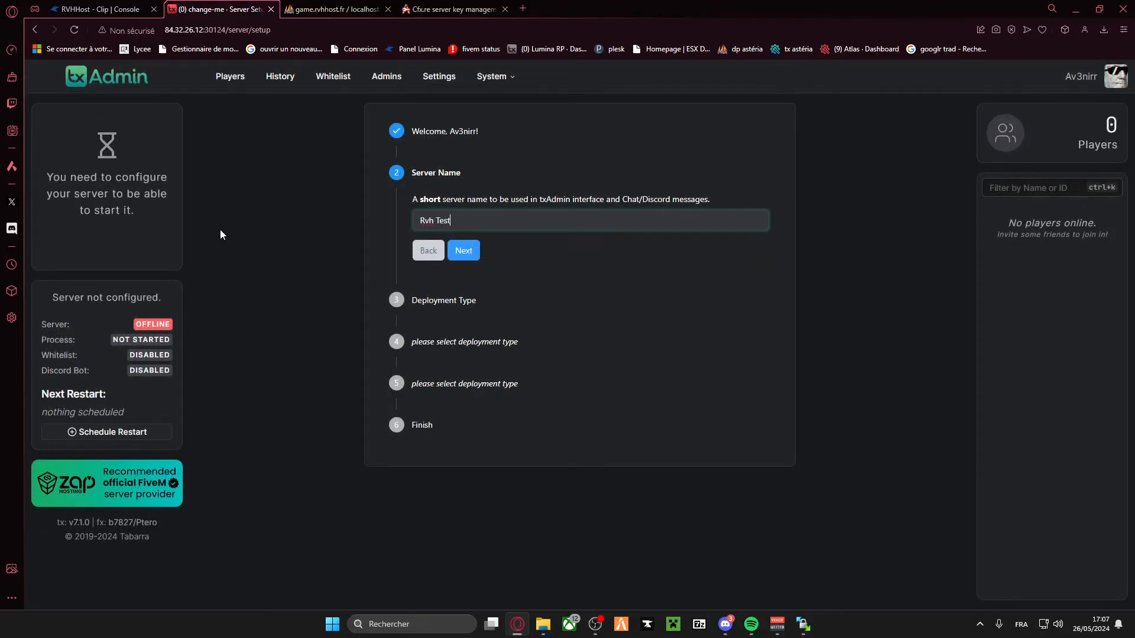
left_click(463, 250)
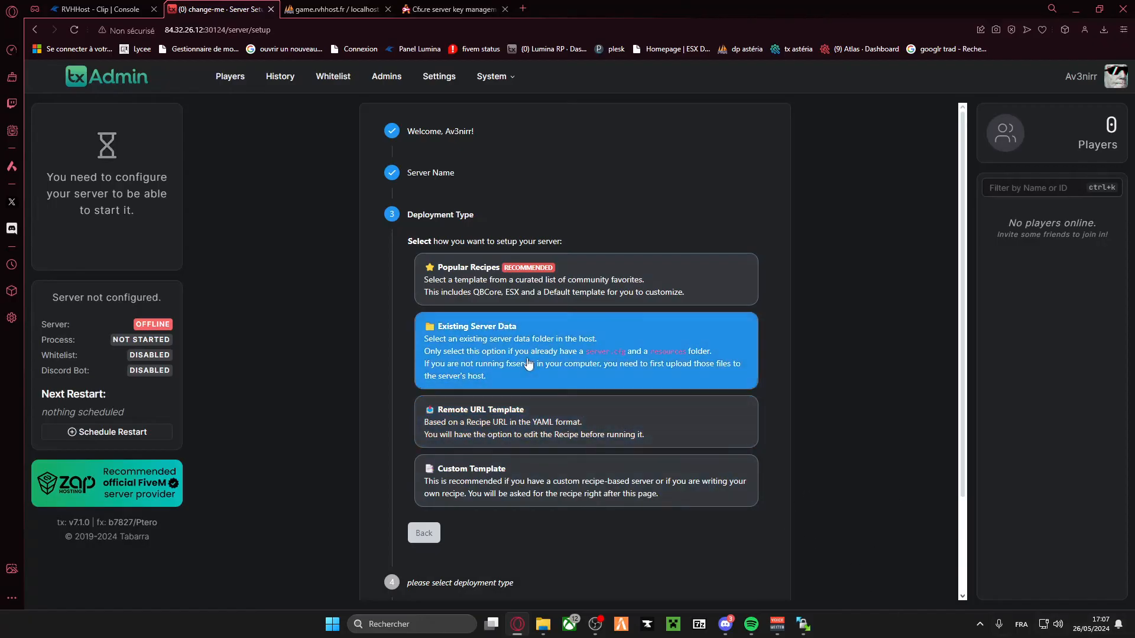
Step: Choose Existing Server Data as the deployment type and enter /home/container as the base folder
left_click(451, 351)
left_click(482, 332)
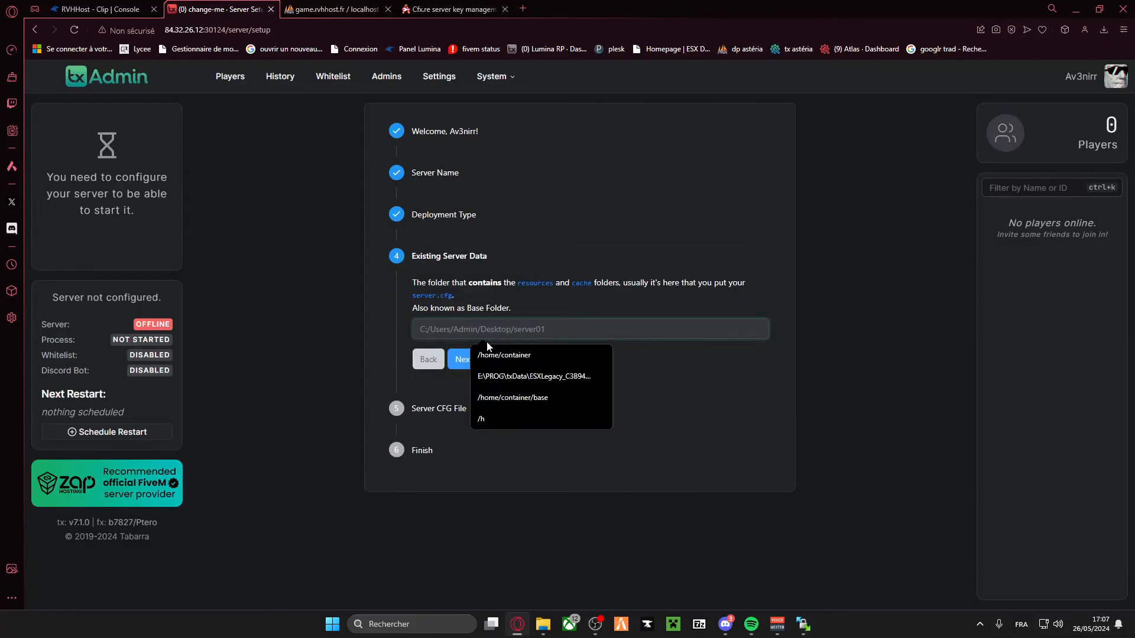
type("/")
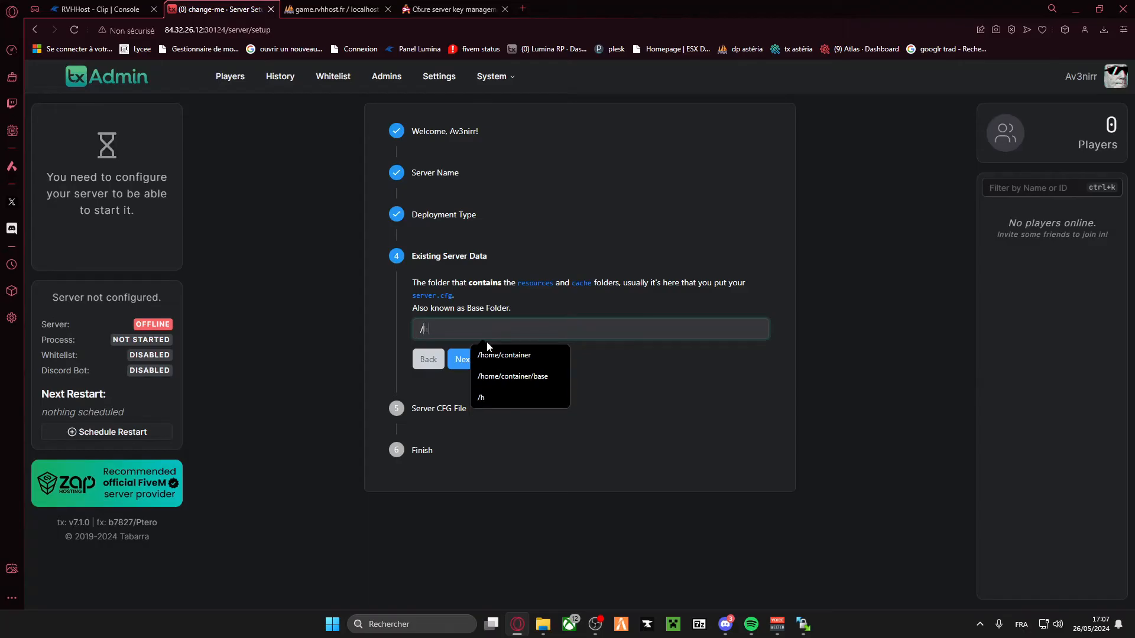
type("home/co")
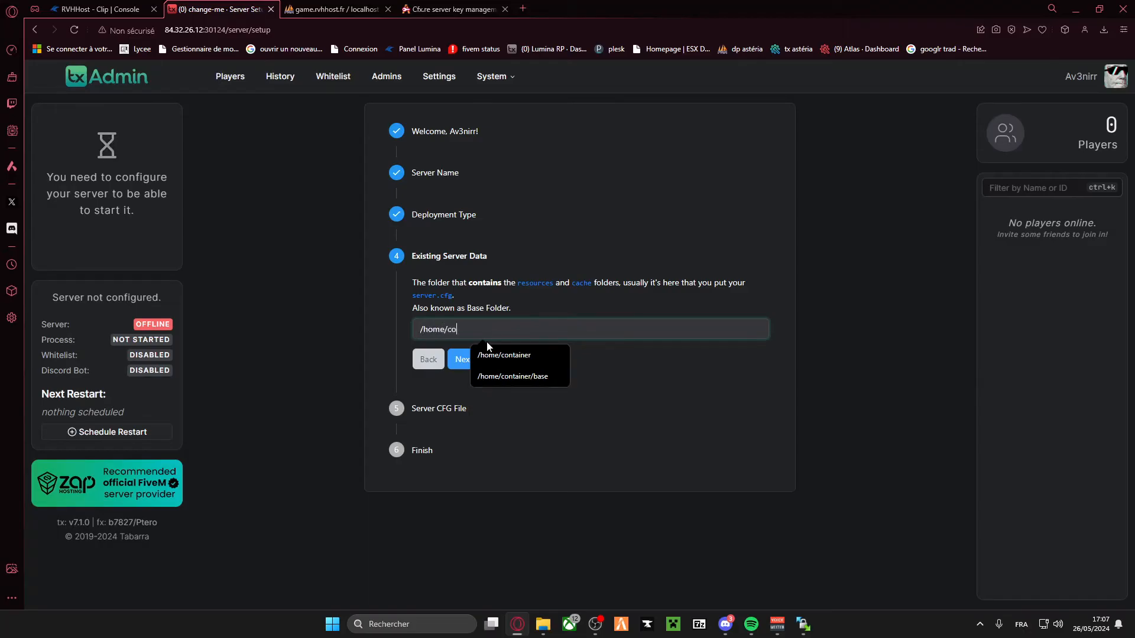
type("ntainer")
Step: Check the base folder requirements against the server's root files in WinSCP, then return to txAdmin and confirm the folder
left_click_drag(412, 284, 490, 289)
left_click(502, 301)
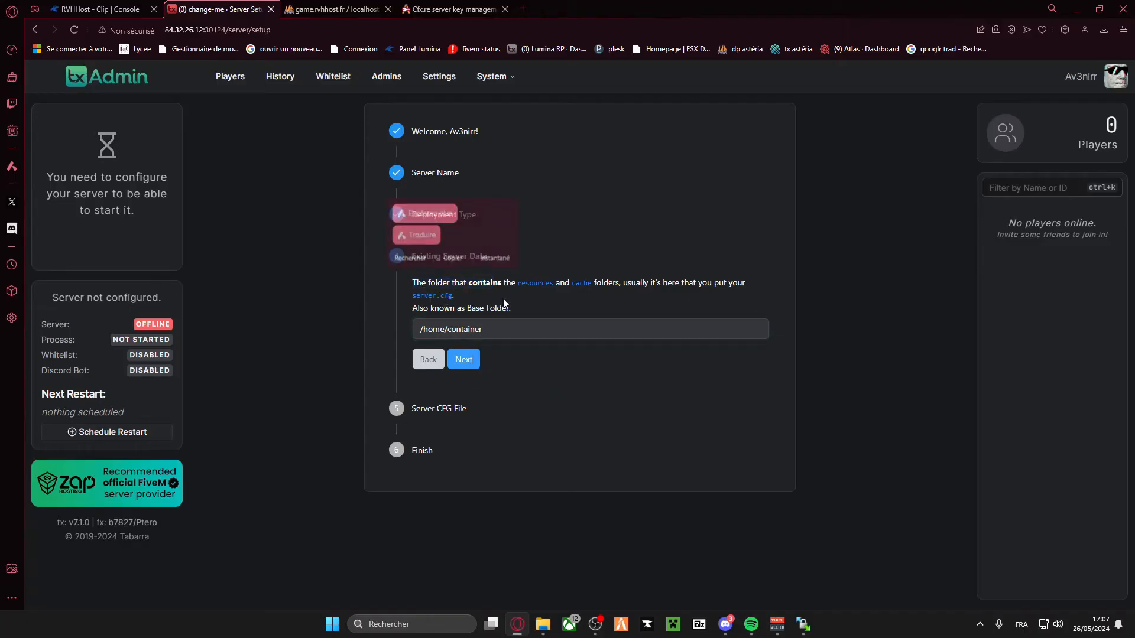
left_click_drag(407, 282, 523, 317)
left_click(804, 624)
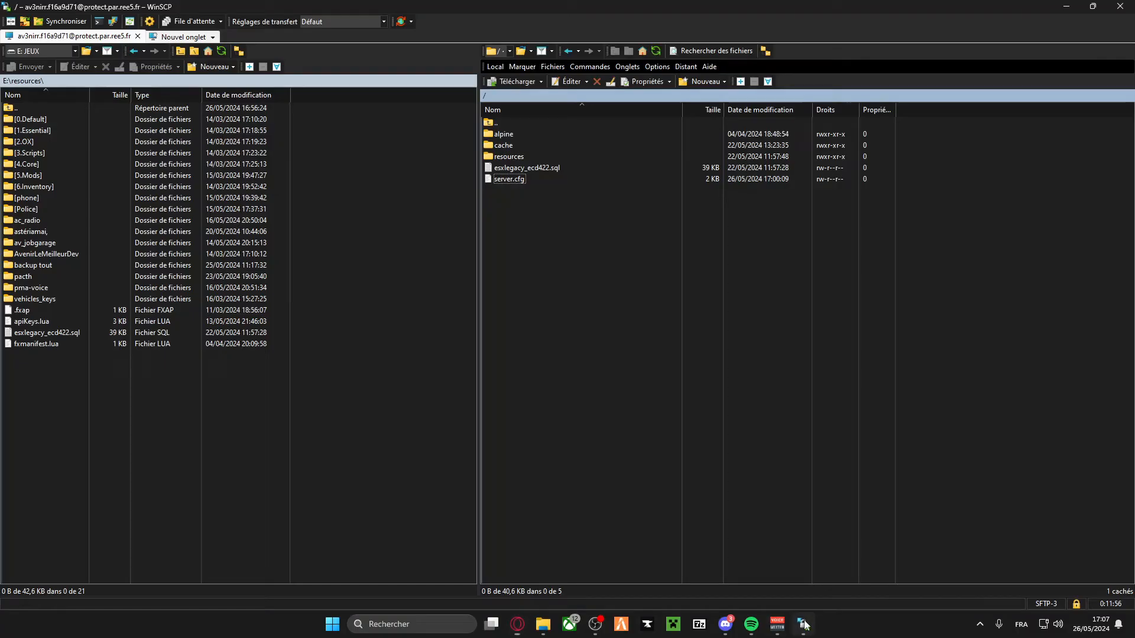
key("alt+Tab")
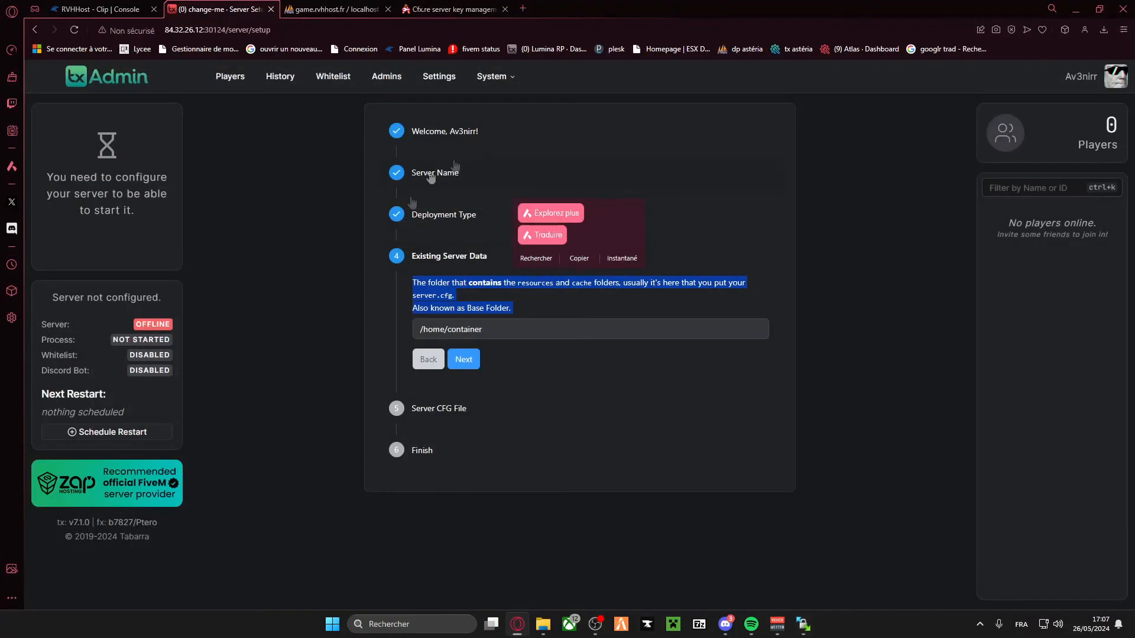
left_click(508, 331)
left_click(464, 360)
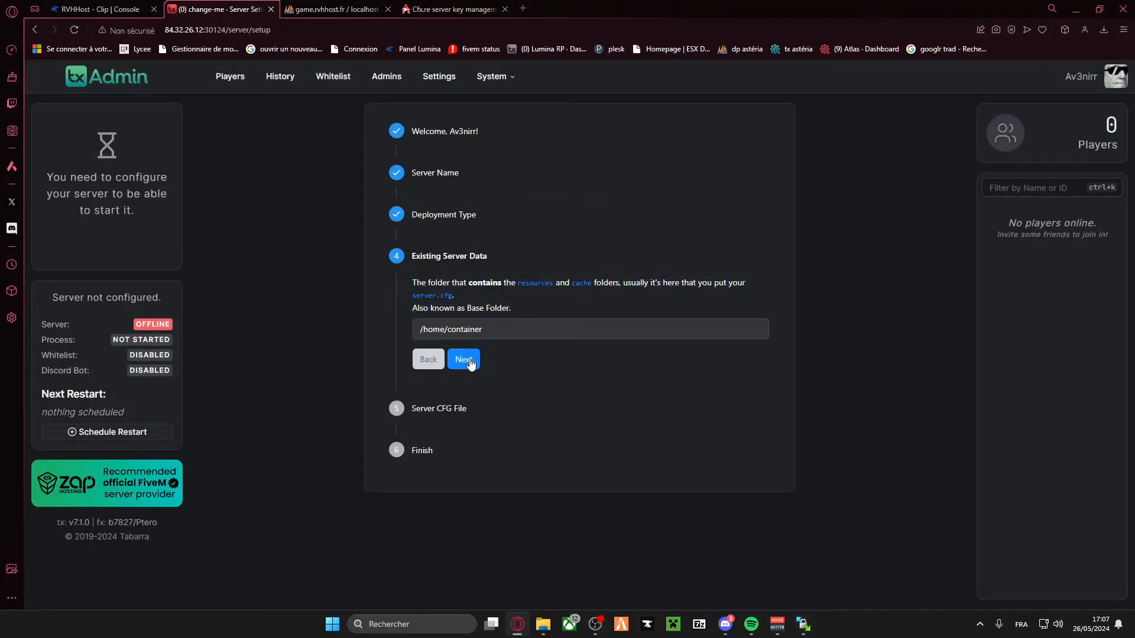
Step: Accept /home/container/server.cfg as the config file, save and start the server, and check its startup log in the live console
left_click_drag(407, 363, 732, 383)
left_click(739, 383)
left_click_drag(641, 378, 418, 379)
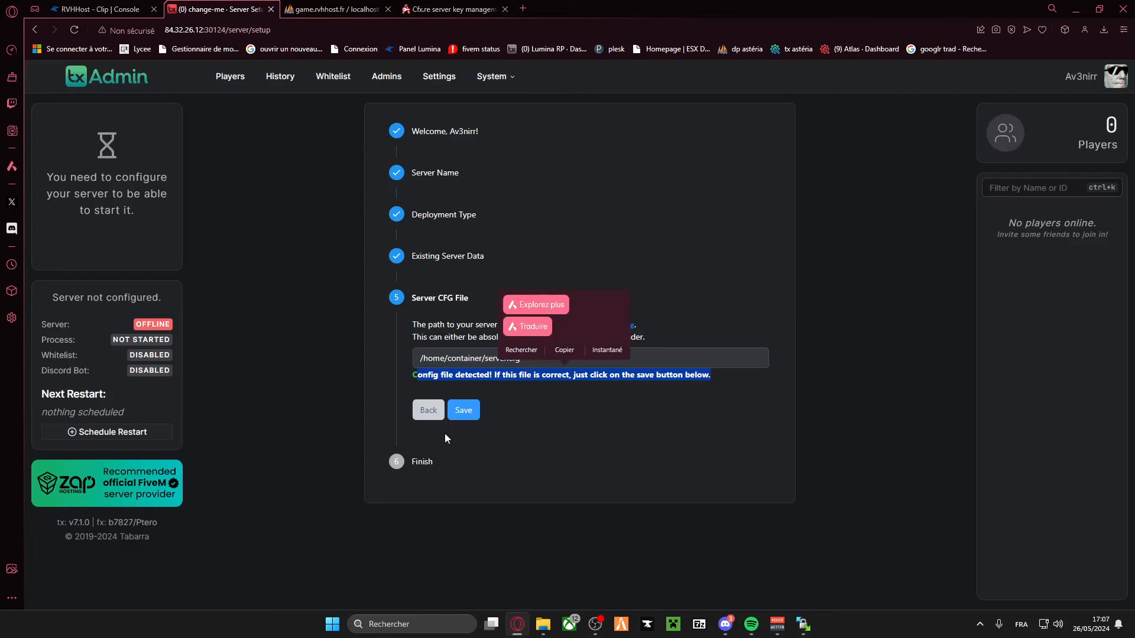
left_click(476, 412)
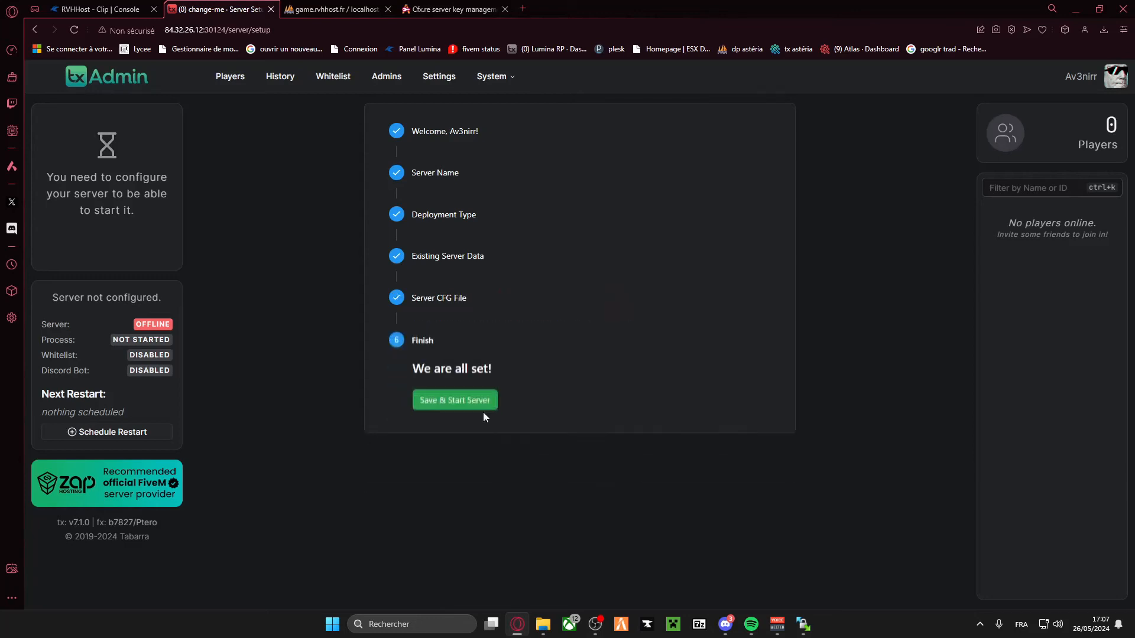
left_click(474, 412)
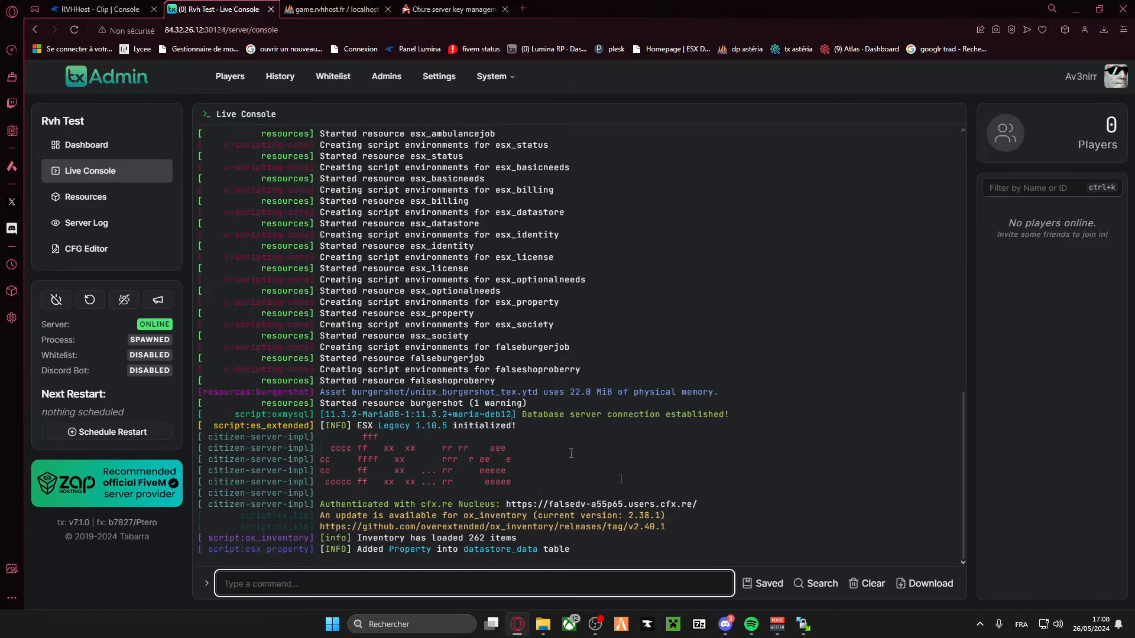
scroll(484, 391, "up", 5)
scroll(484, 393, "down", 5)
Step: Launch FiveM, copy the server address node.rvhhost.fr:30114 from the RVHHost console page and switch to FiveM
left_click(616, 627)
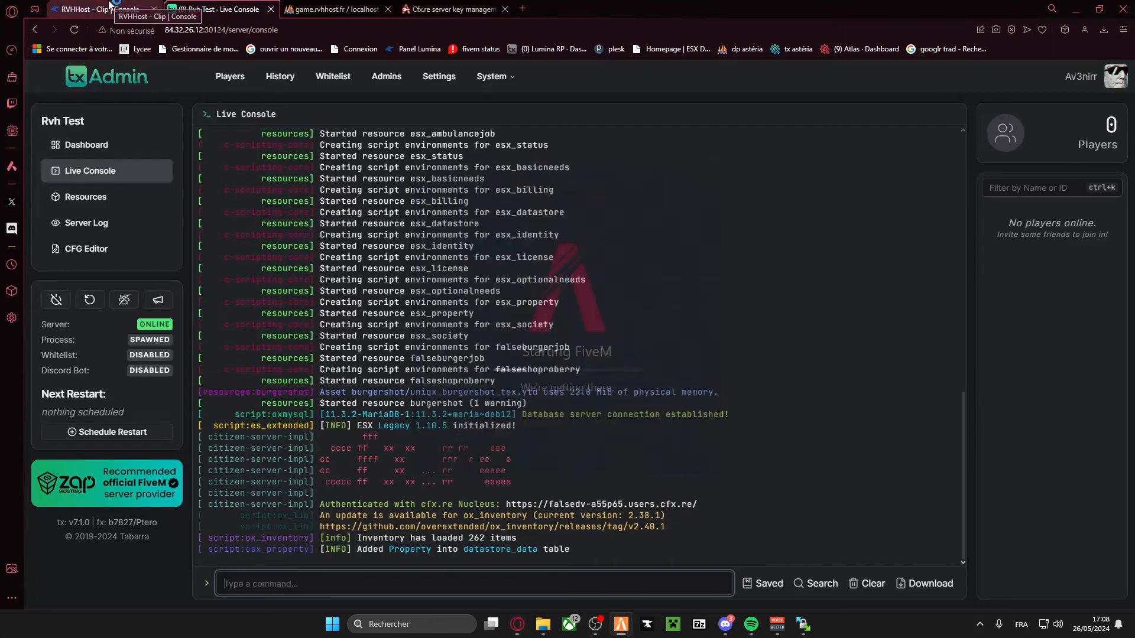
left_click(111, 6)
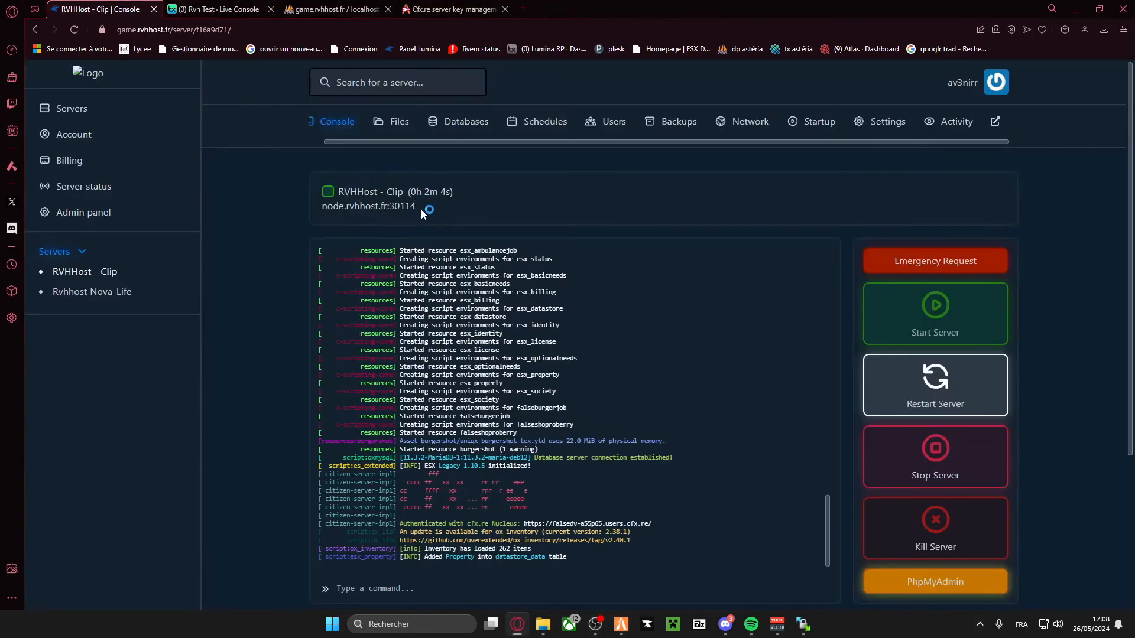
left_click_drag(422, 209, 308, 211)
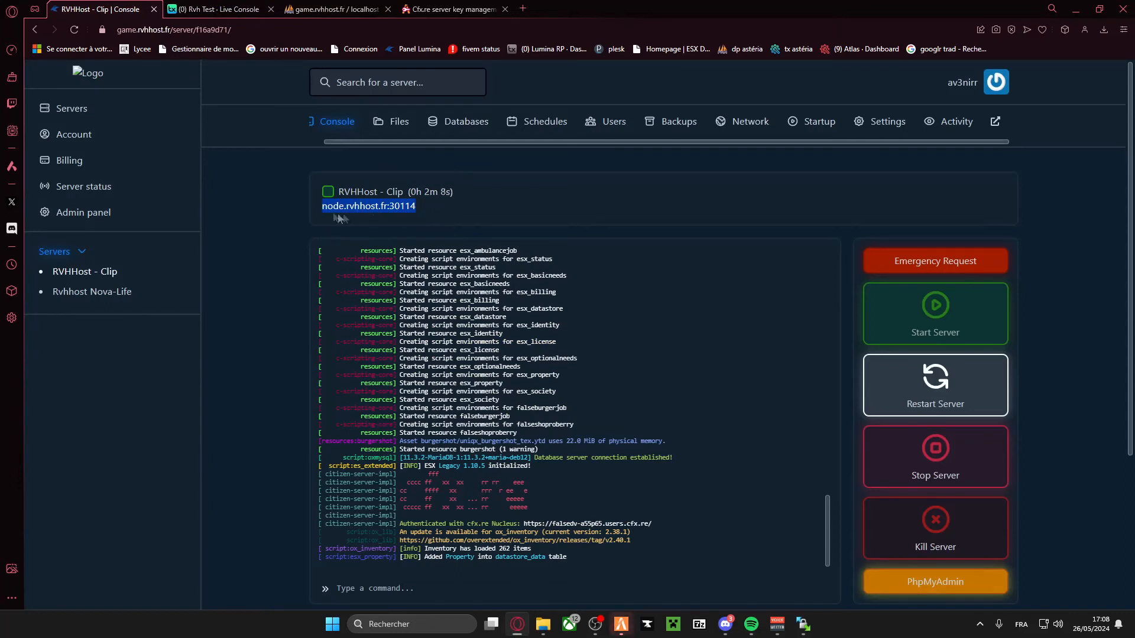
left_click(309, 208)
left_click_drag(330, 210, 459, 215)
key("ctrl+c")
left_click(620, 621)
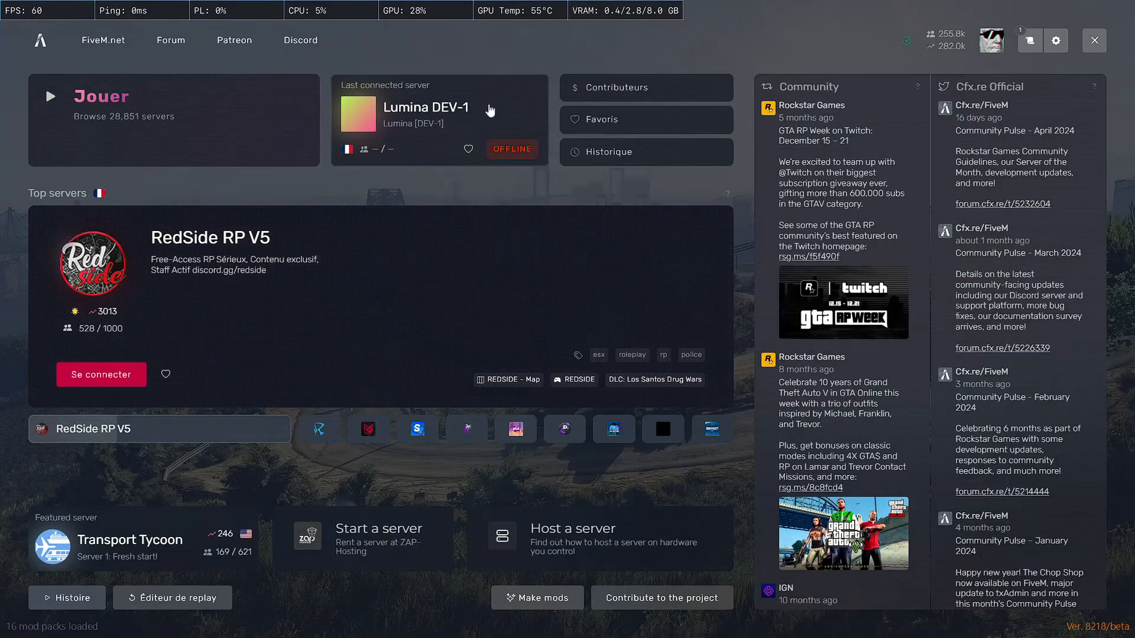
Step: Try to connect to node.rvhhost.fr:30114 through the FiveM console and read the connection's error details
key("F8")
type("connect")
key("ctrl+v")
key("Return")
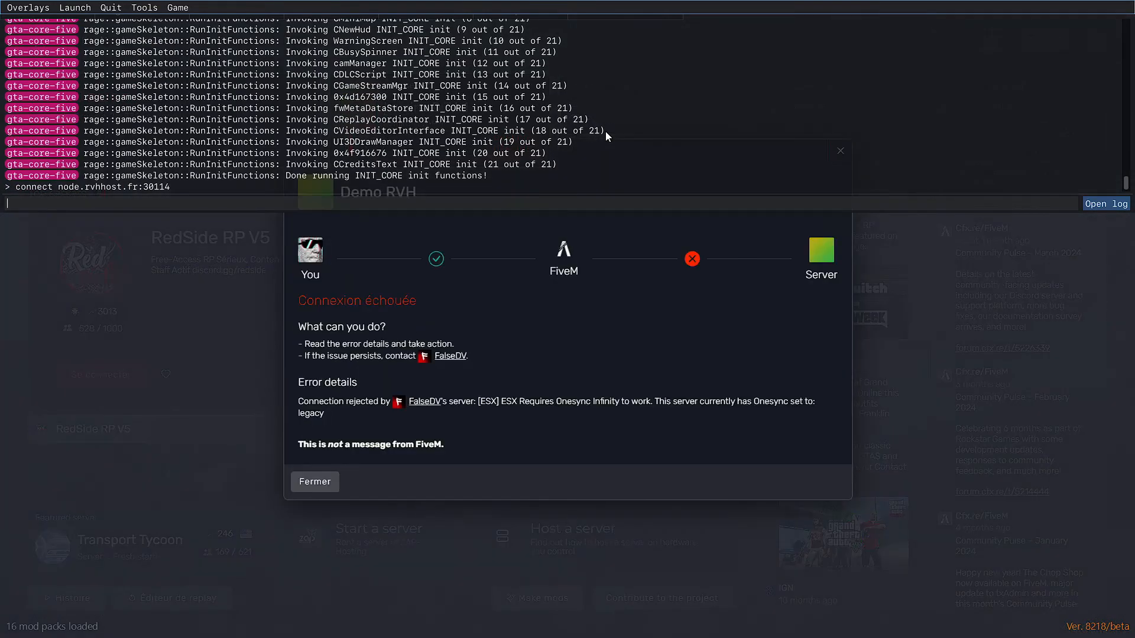
key("F8")
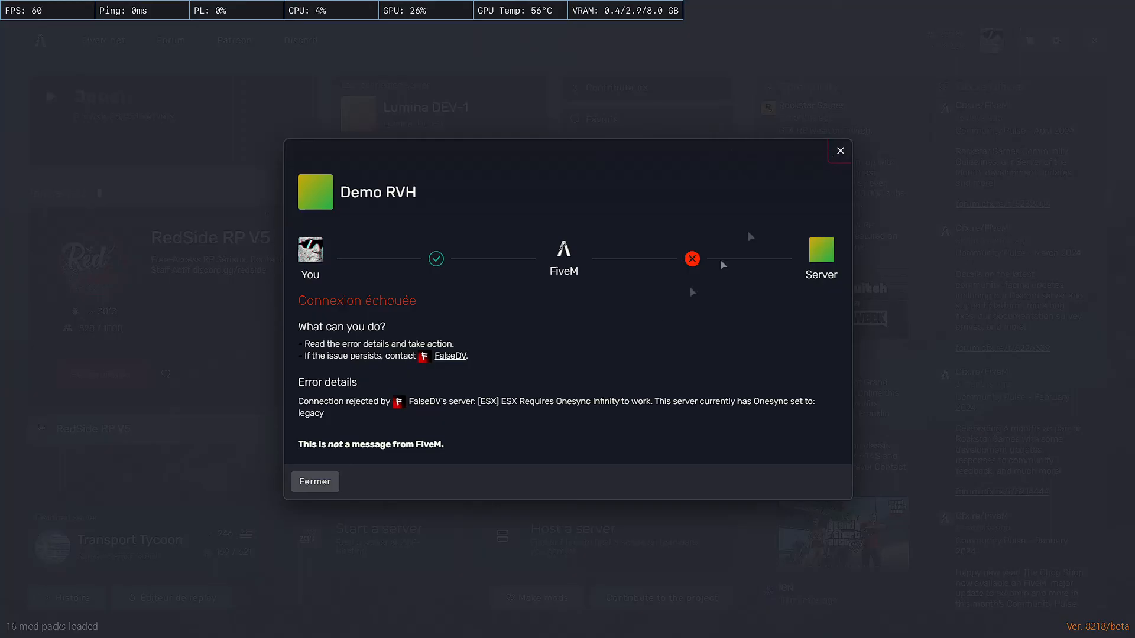
left_click_drag(501, 401, 650, 402)
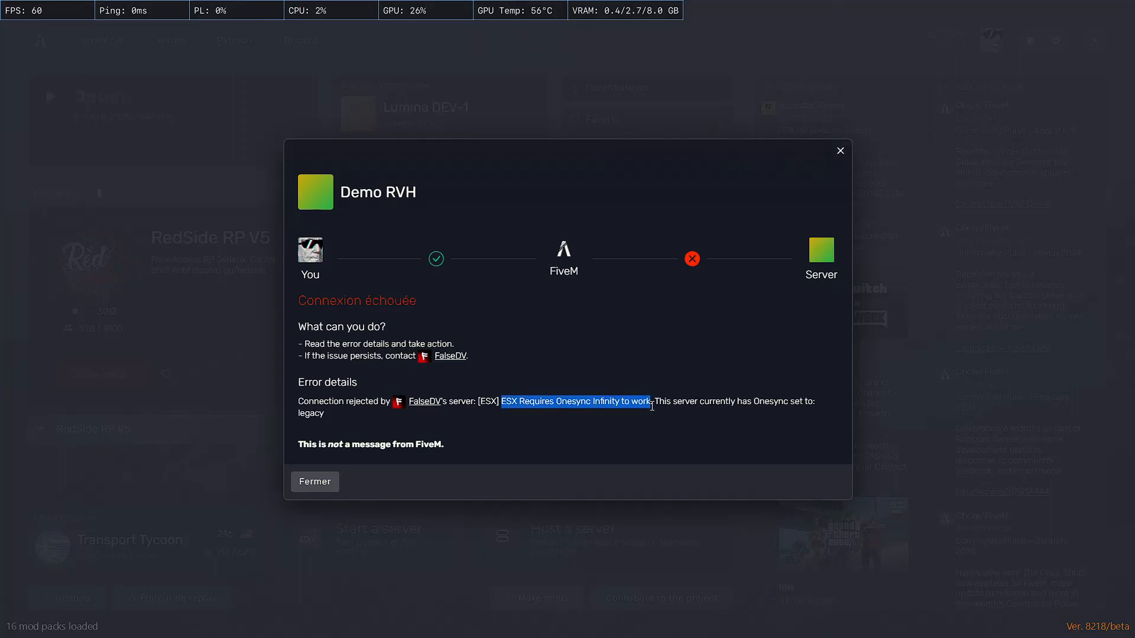
left_click(585, 413)
left_click_drag(322, 412, 273, 396)
Step: Switch to txAdmin in the browser, set OneSync to On (with infinity) in the FXServer settings and save them
left_click(517, 623)
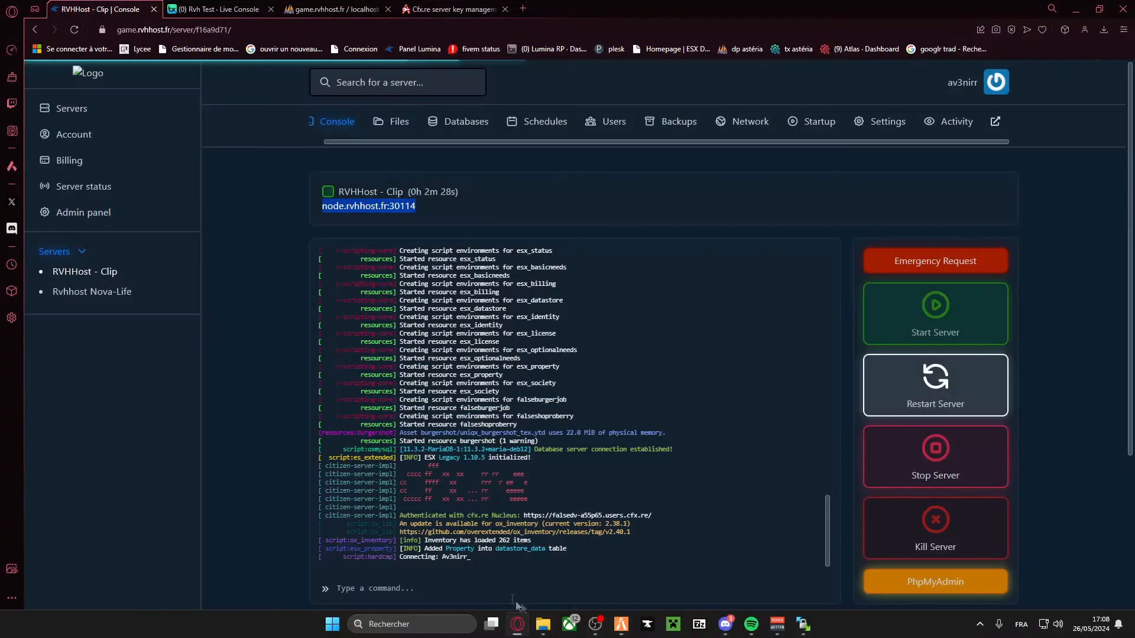
left_click(198, 7)
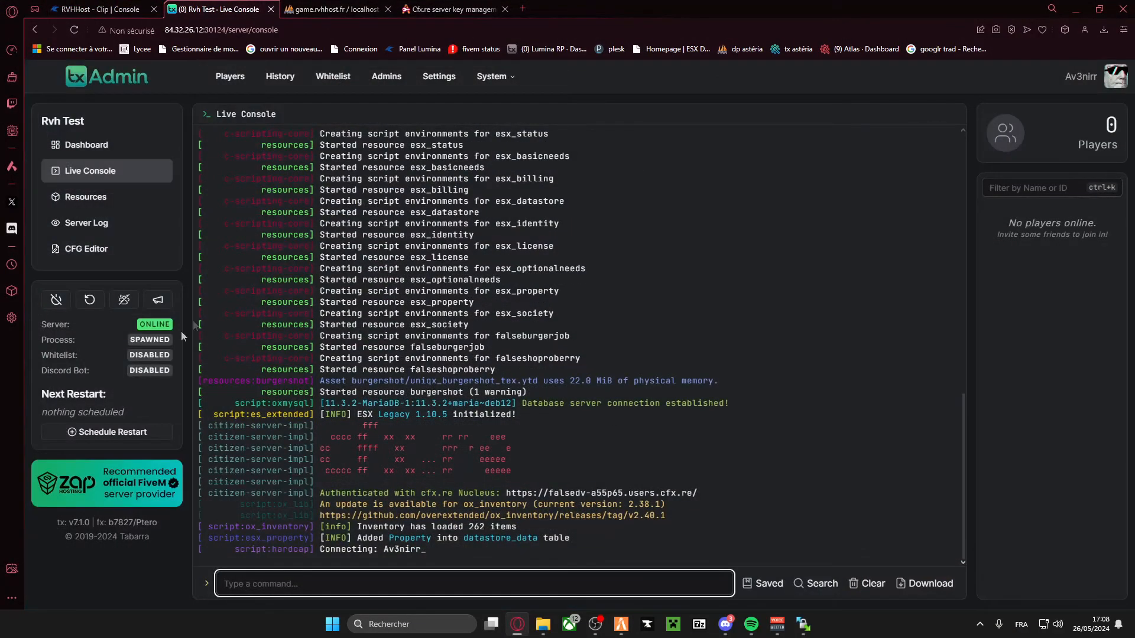
left_click(438, 76)
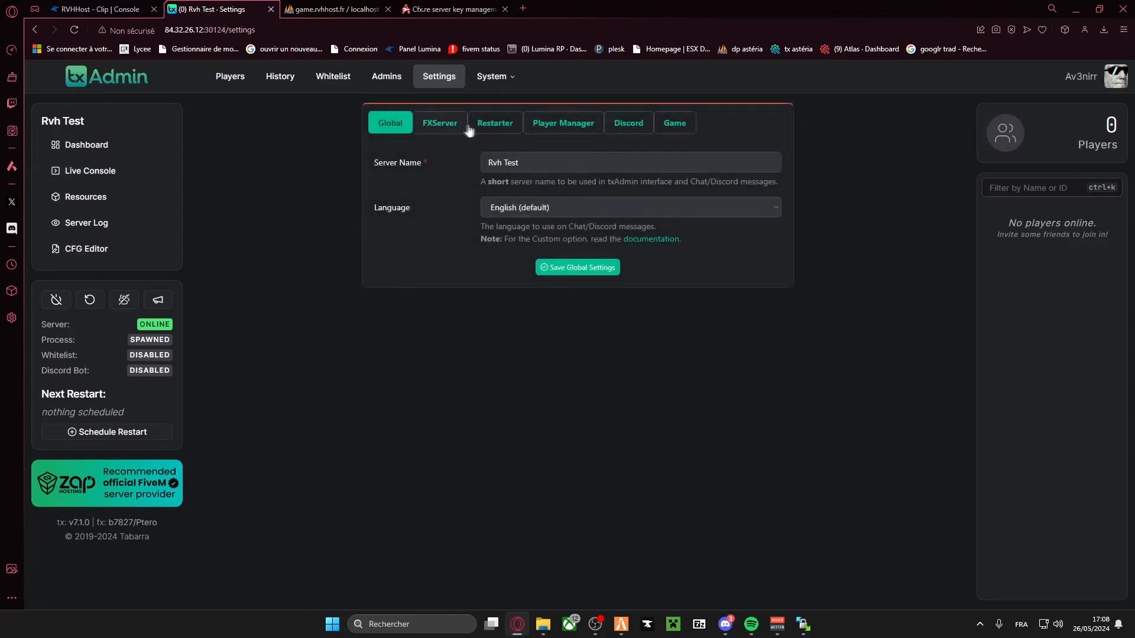
left_click(441, 125)
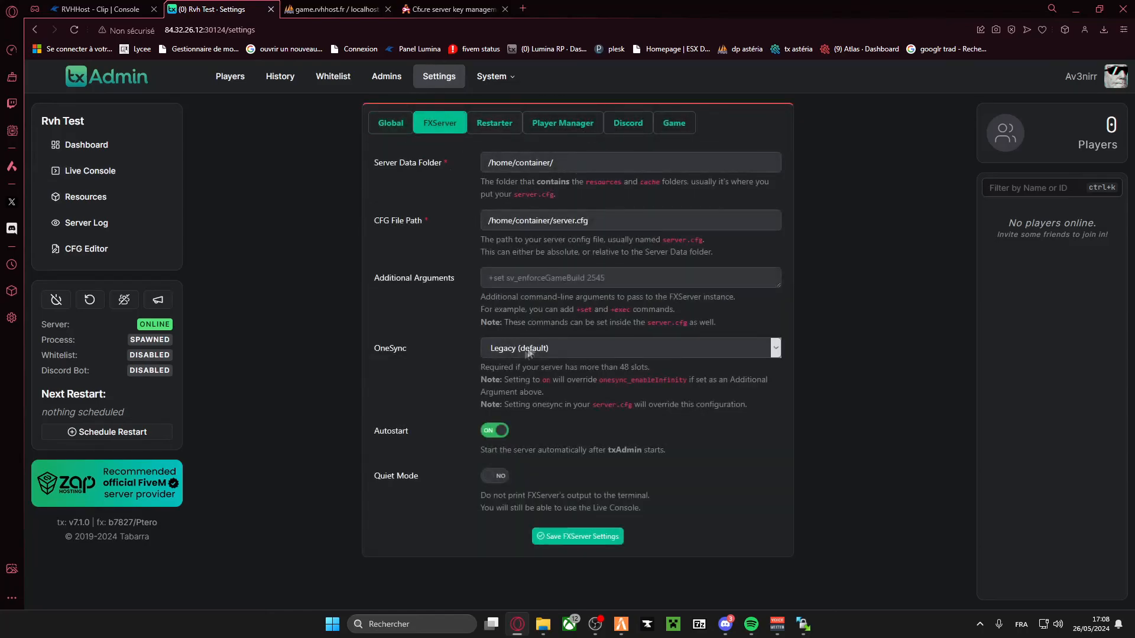
left_click(561, 353)
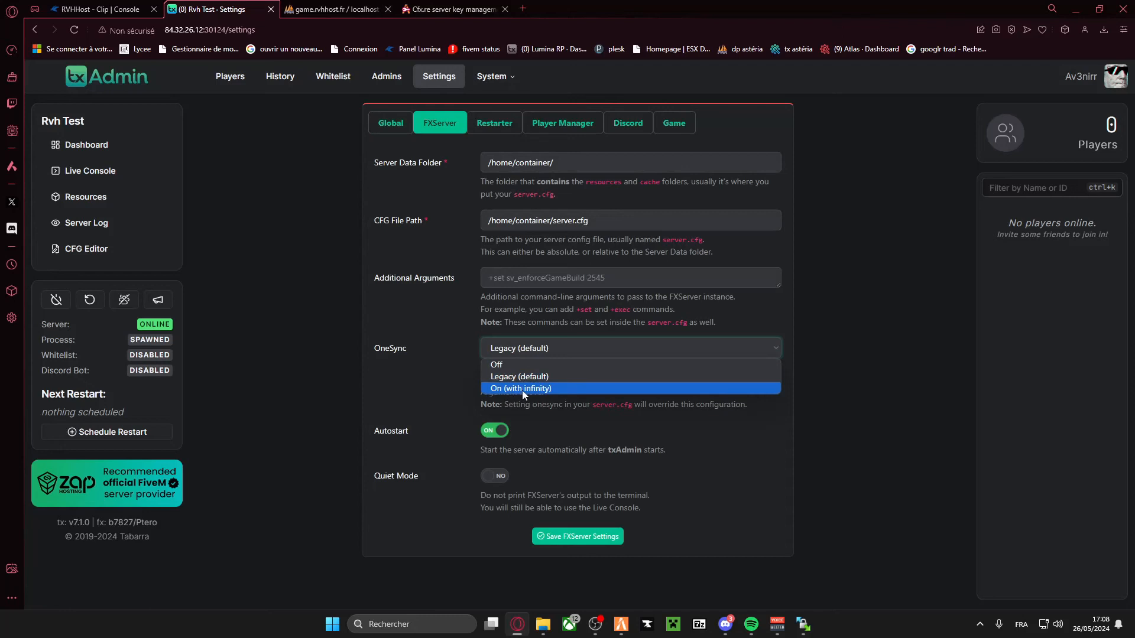
left_click(522, 389)
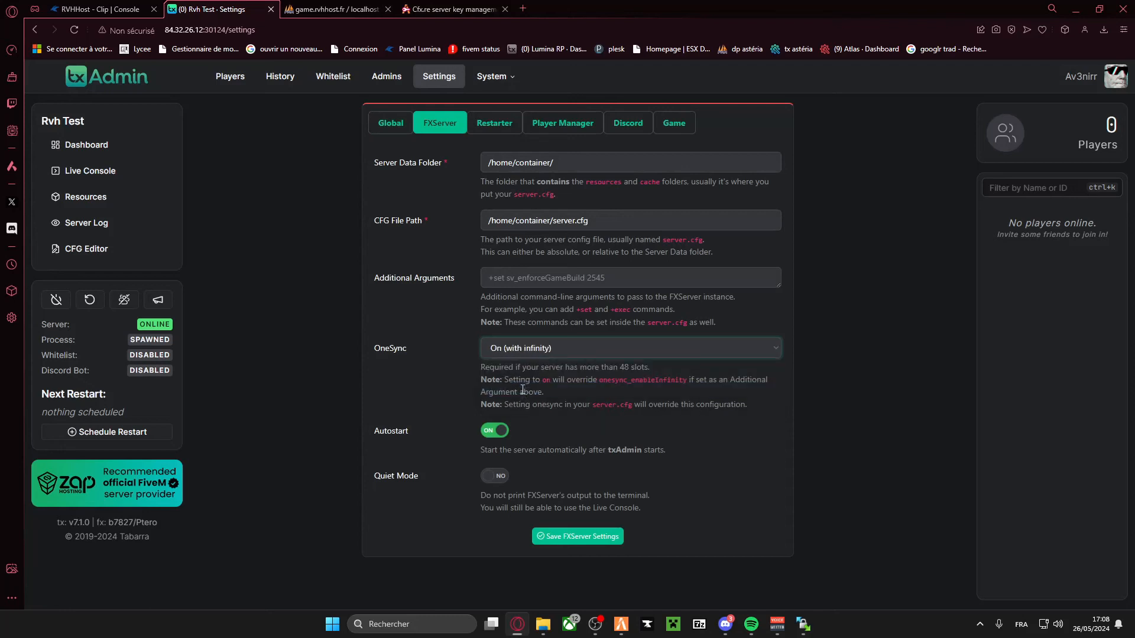
left_click(574, 544)
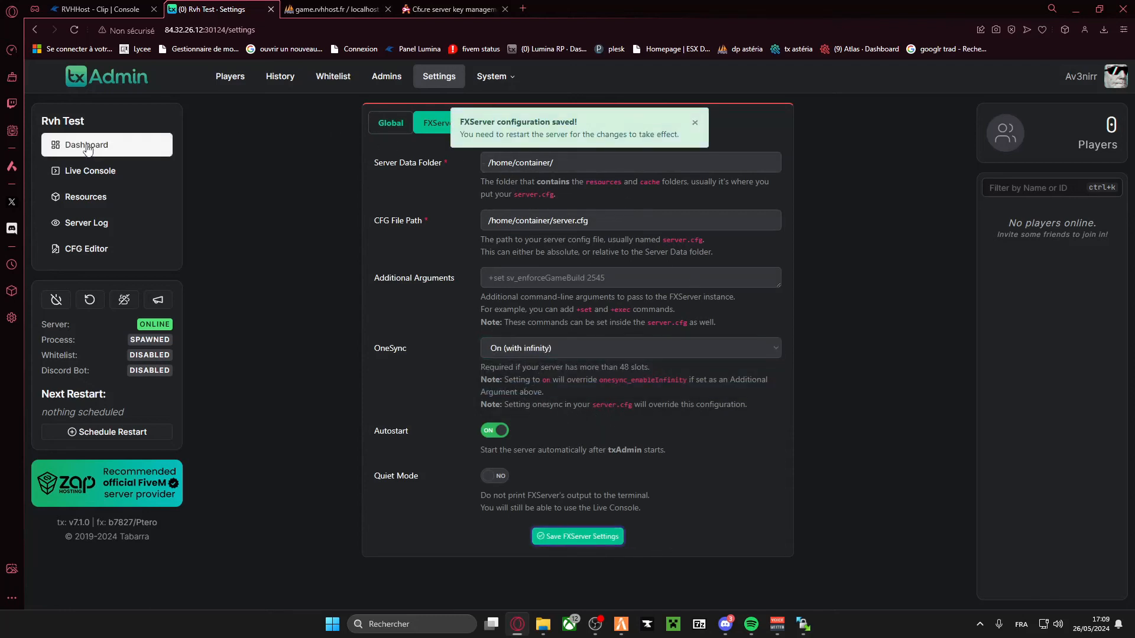
Step: Restart the server from txAdmin, confirm the restart and follow its startup log in the live console
left_click(101, 171)
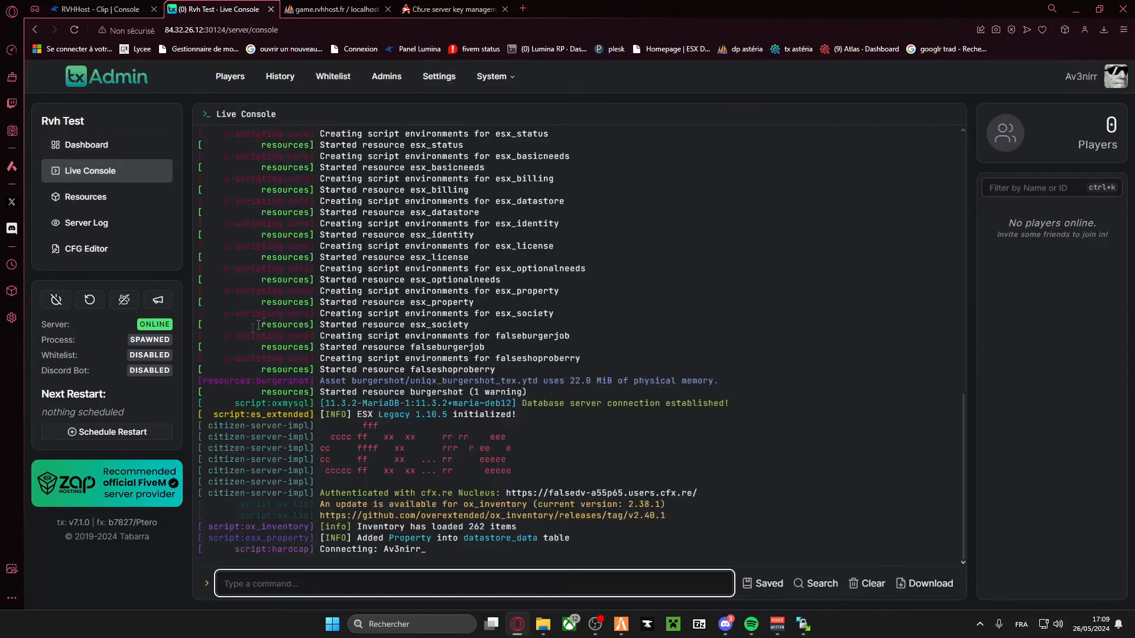
left_click(91, 301)
left_click(90, 300)
left_click(686, 355)
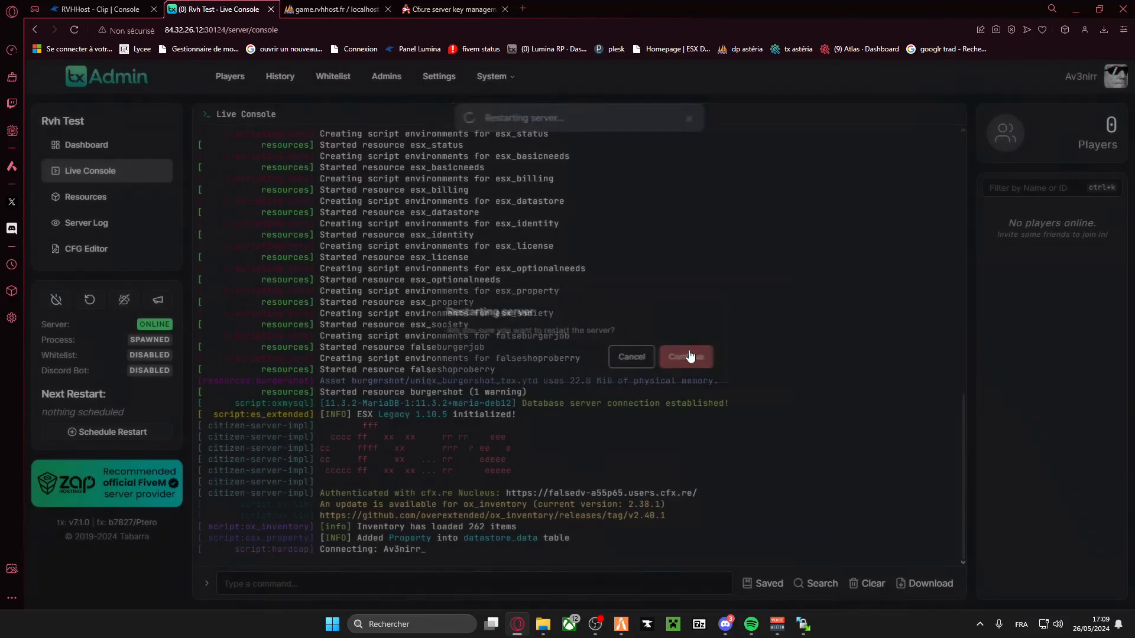
right_click(644, 598)
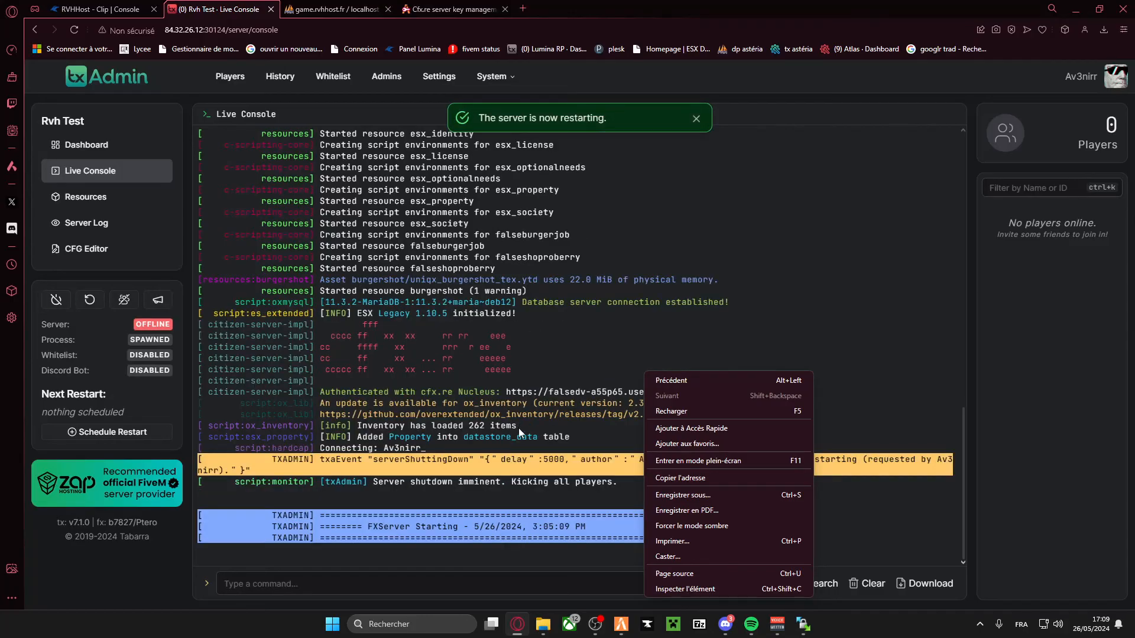
left_click(519, 427)
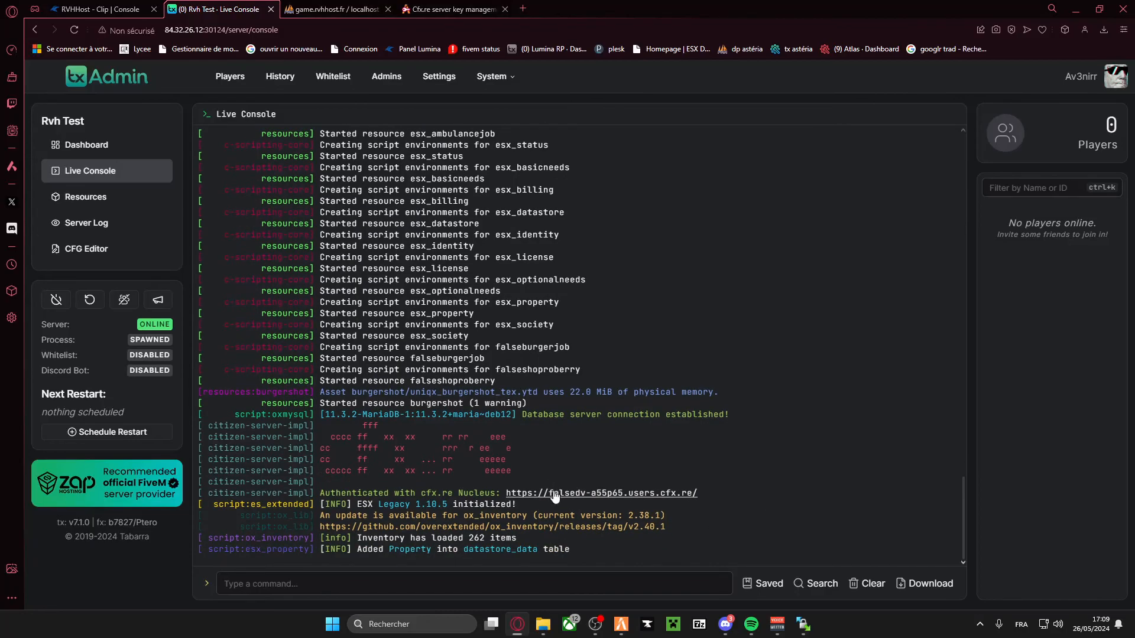
Step: Try to open the server's cfx.re Nucleus link from the live console, closing the opened page each time
left_click(556, 494)
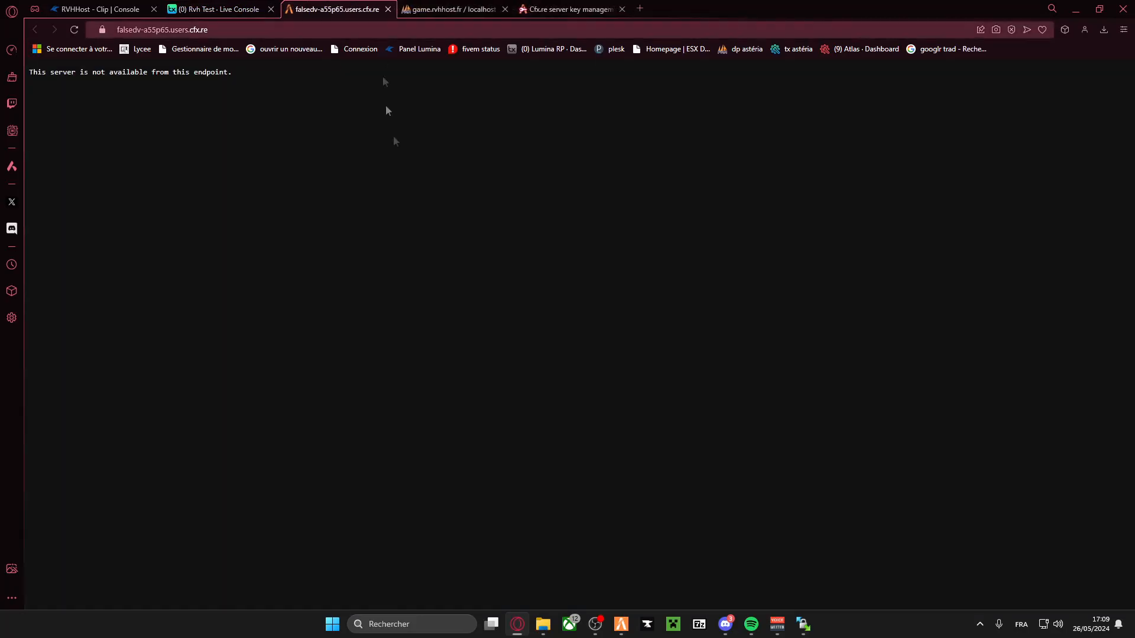
left_click(387, 9)
left_click(591, 494)
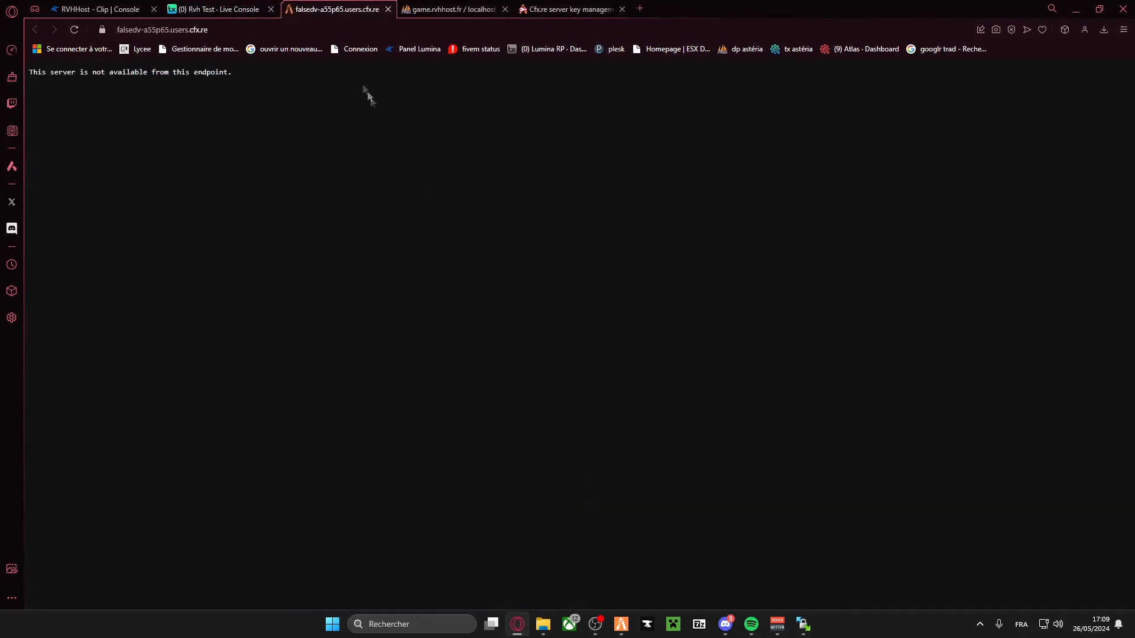
left_click(382, 9)
Step: Return to FiveM, close the failed connection dialog and reconnect to node.rvhhost.fr:30114 by recalling the previous console command
left_click(89, 9)
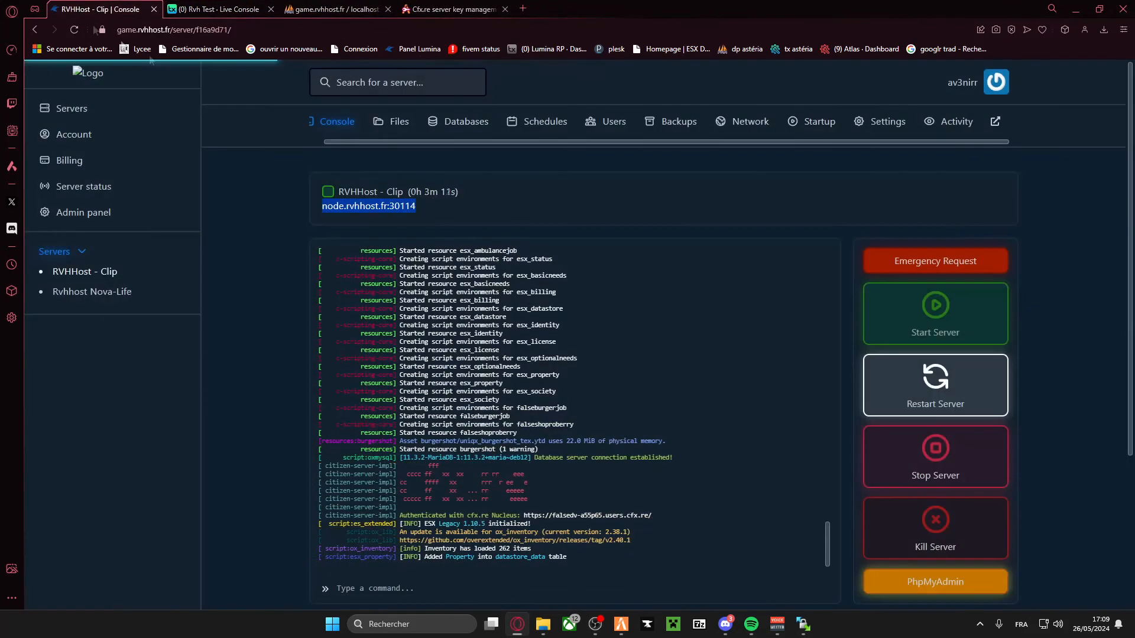
left_click(621, 624)
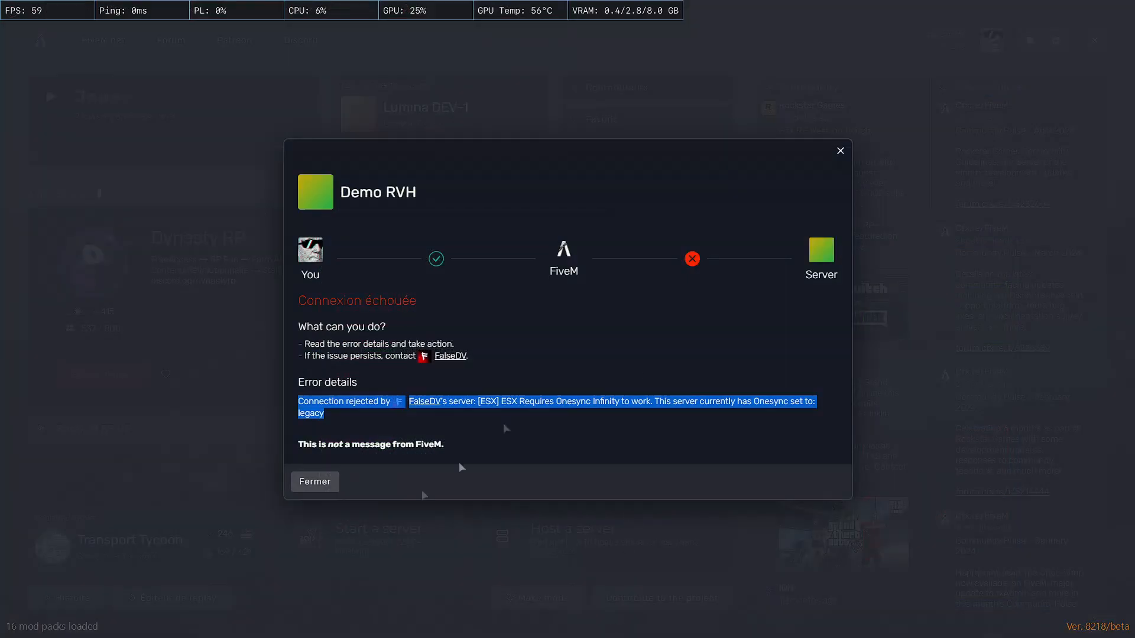
left_click(300, 482)
key("F8")
key("Up")
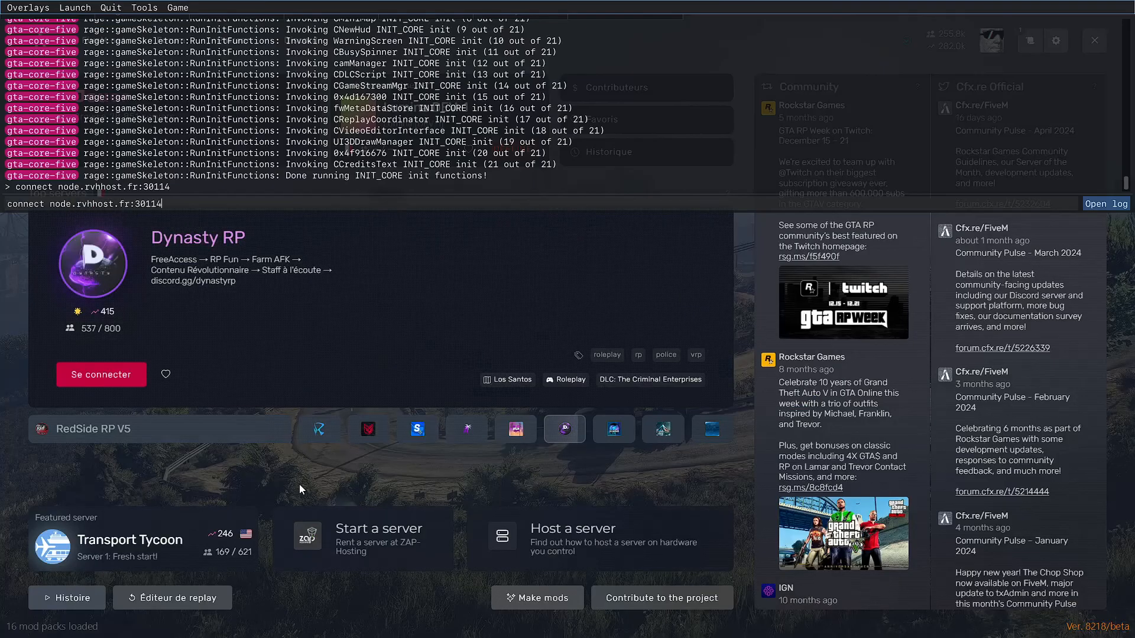
key("Return")
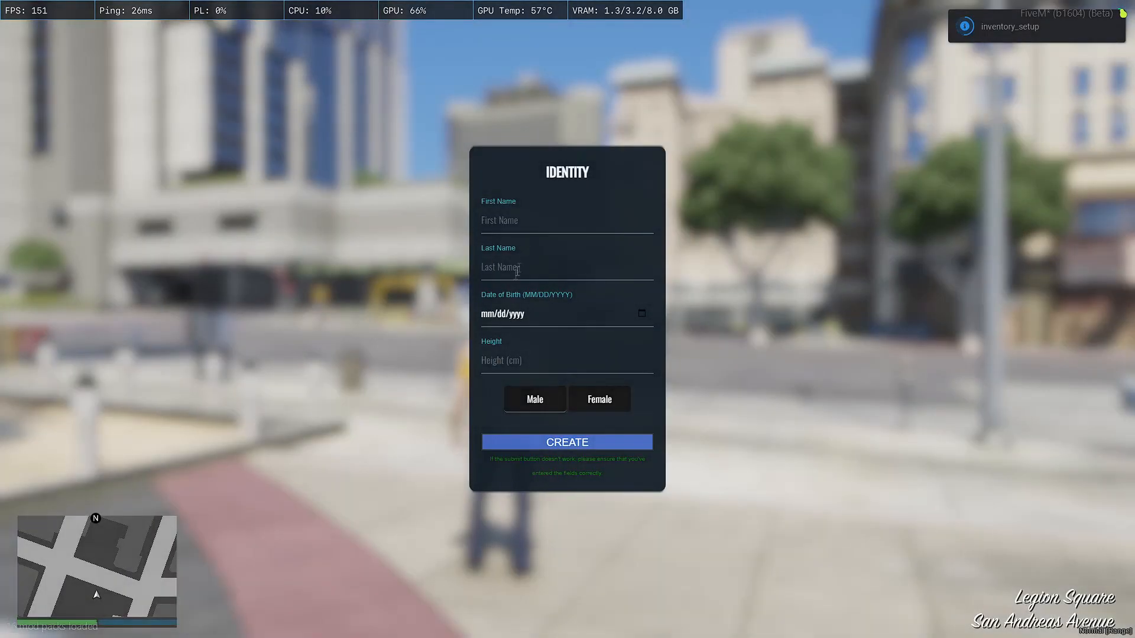
Step: Fill in the identity form with the character's first name, last name, date of birth and a height of 159 cm, and create the character
left_click(522, 225)
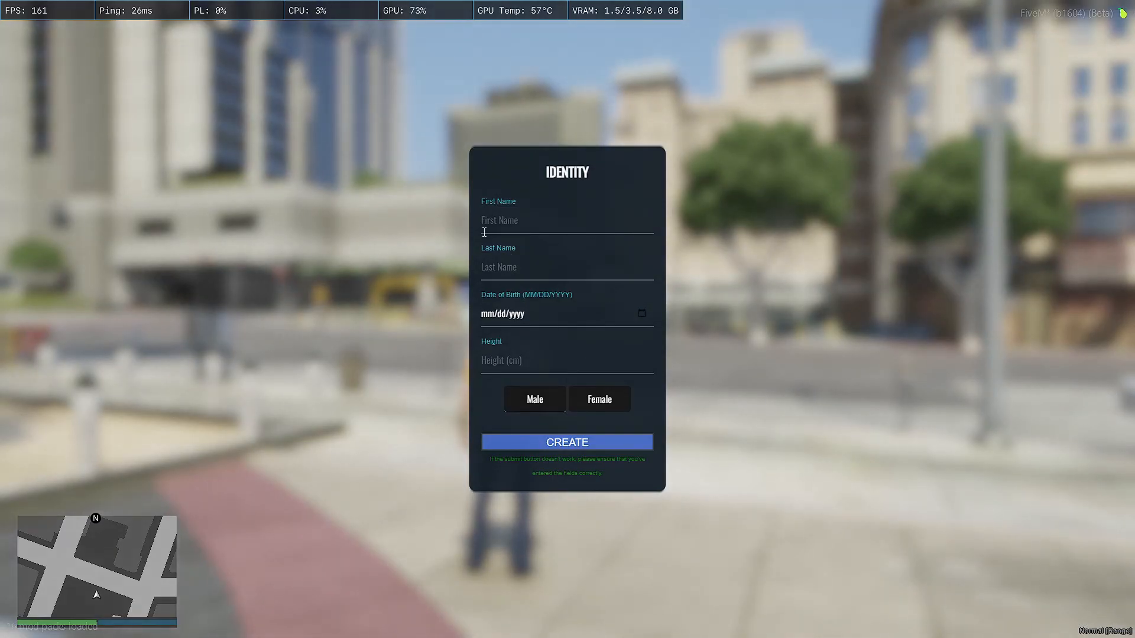
type("Arras")
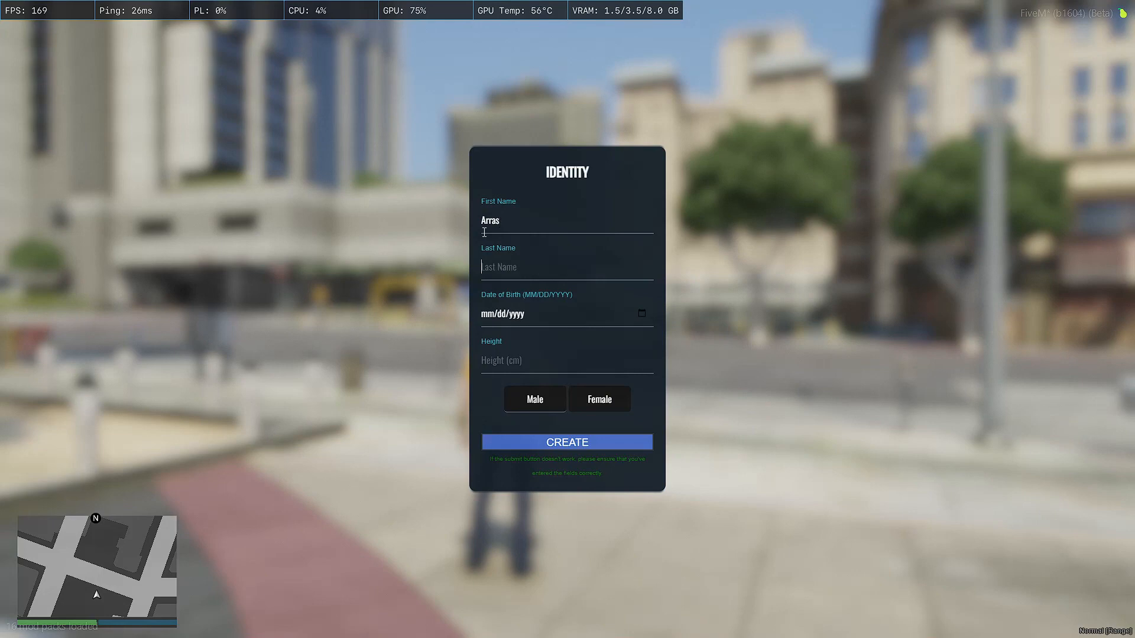
key("Tab")
type("Theo")
key("Tab")
type("03011997")
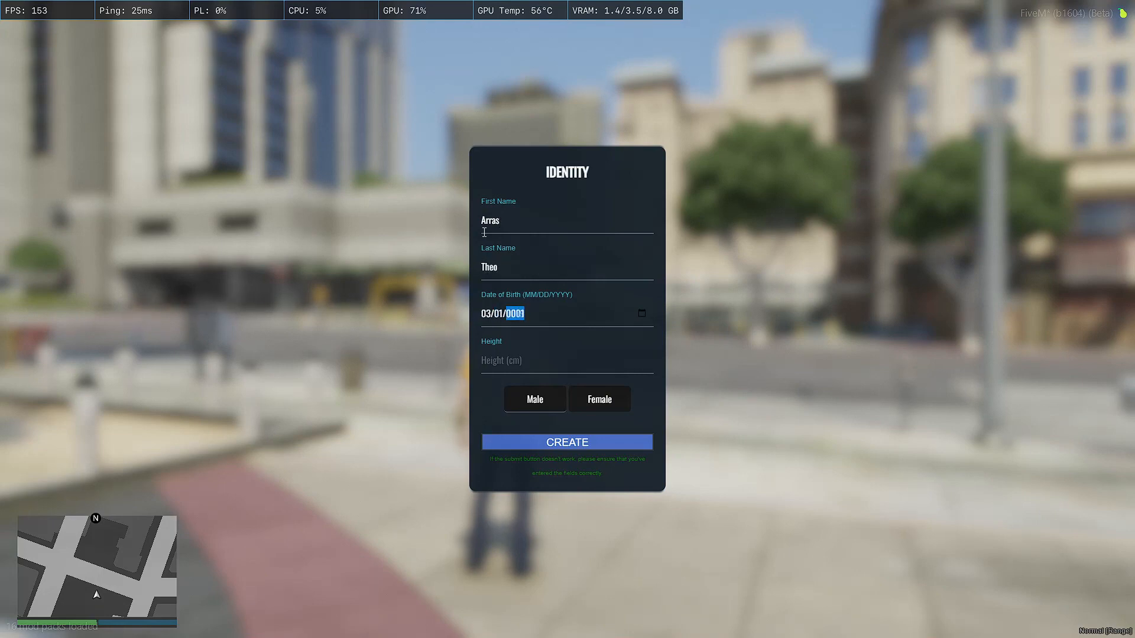
key("Tab")
type("159")
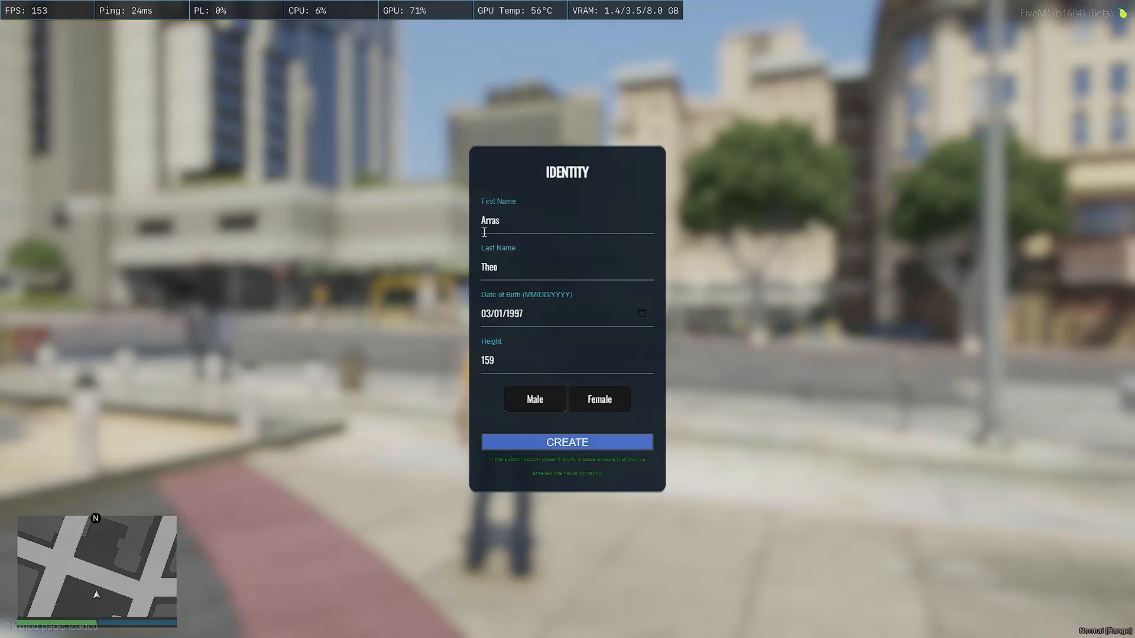
left_click(581, 438)
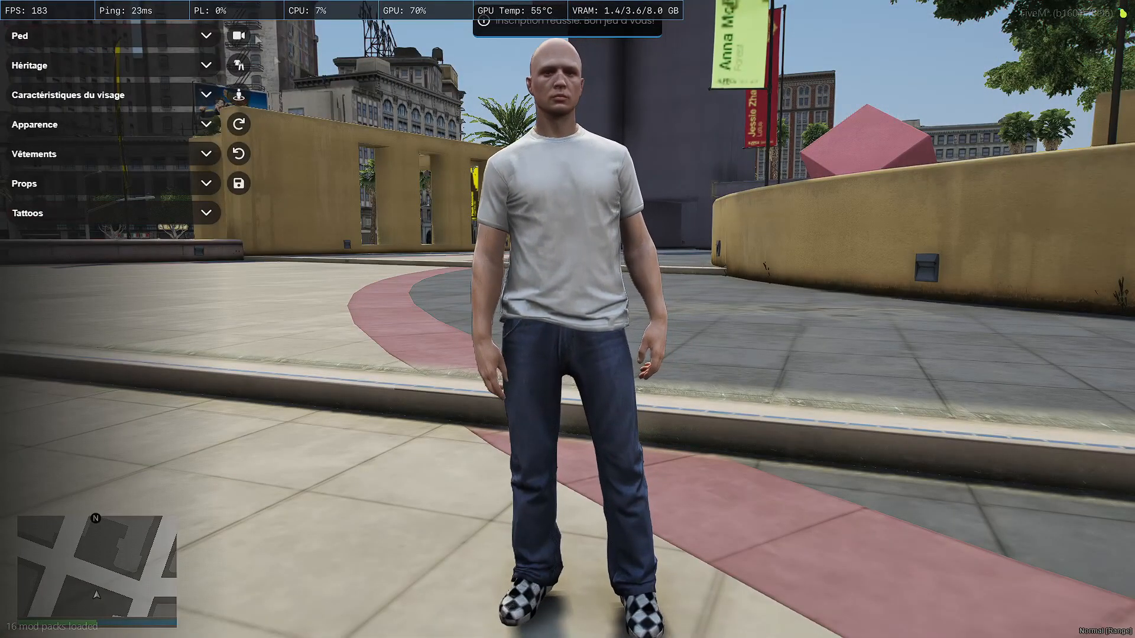
Step: Save the character's default appearance, run around in the game and briefly check the FiveM console
left_click(238, 183)
left_click(505, 364)
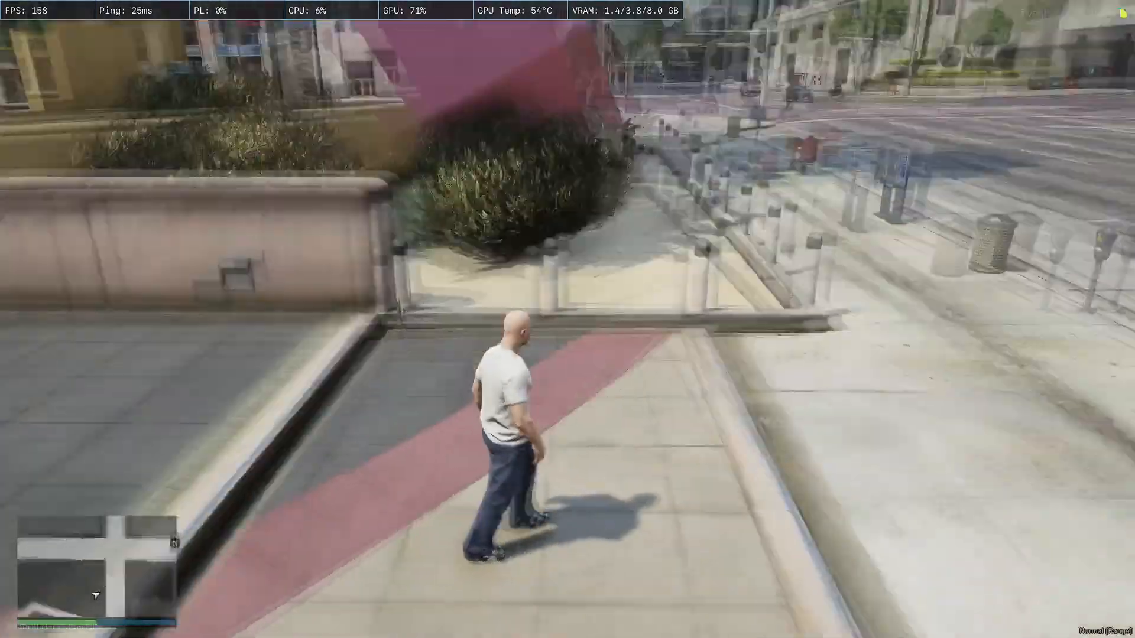
key("w")
key("F8")
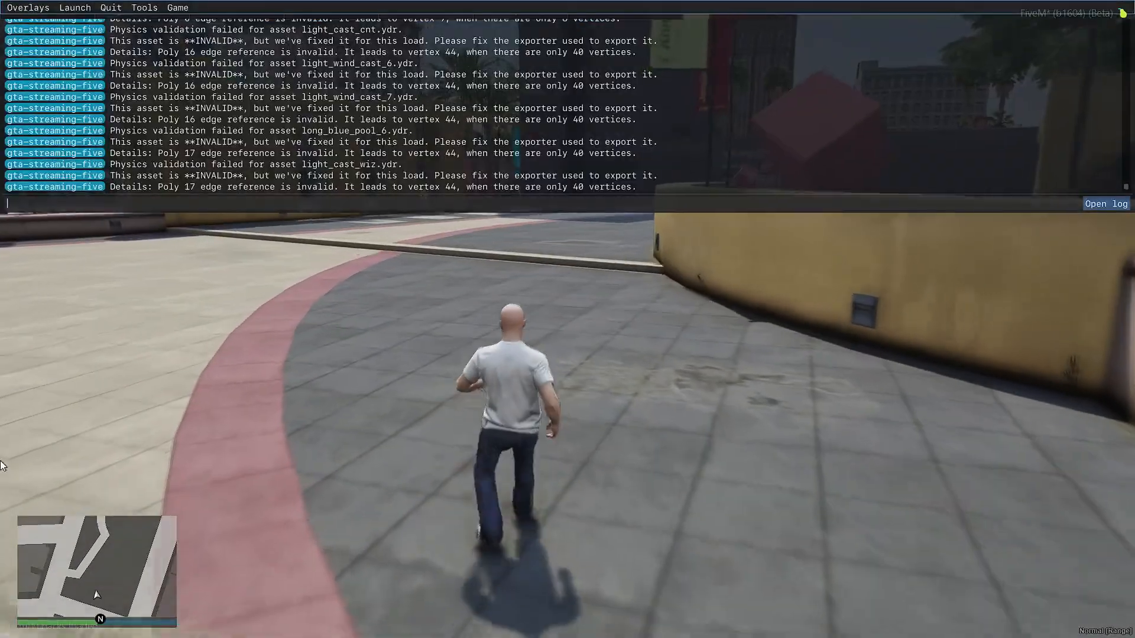
key("F8")
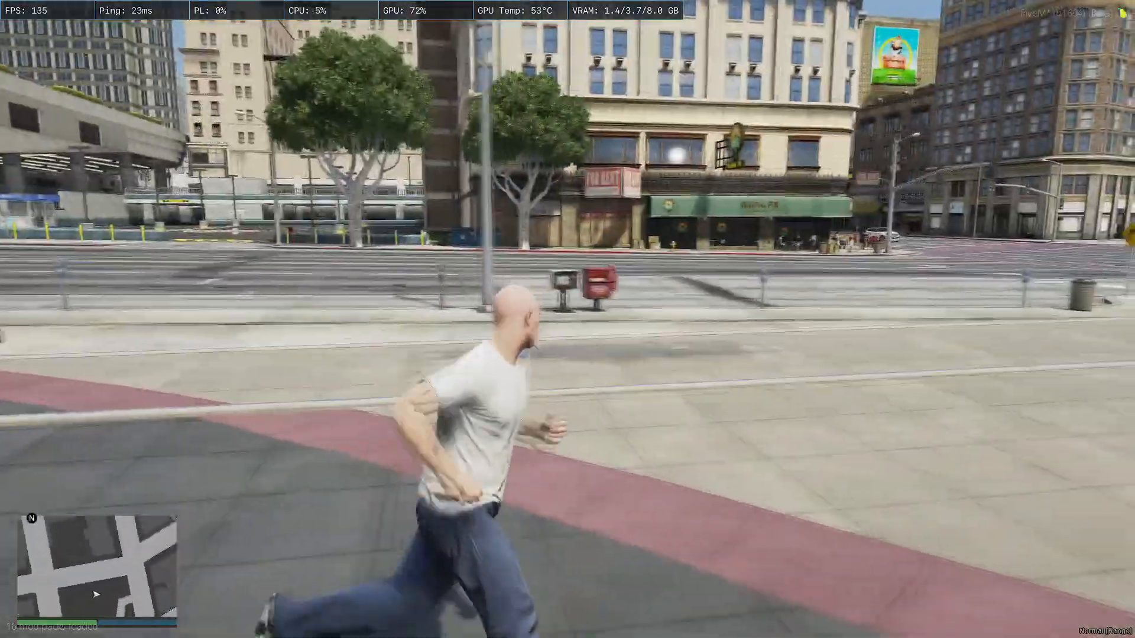